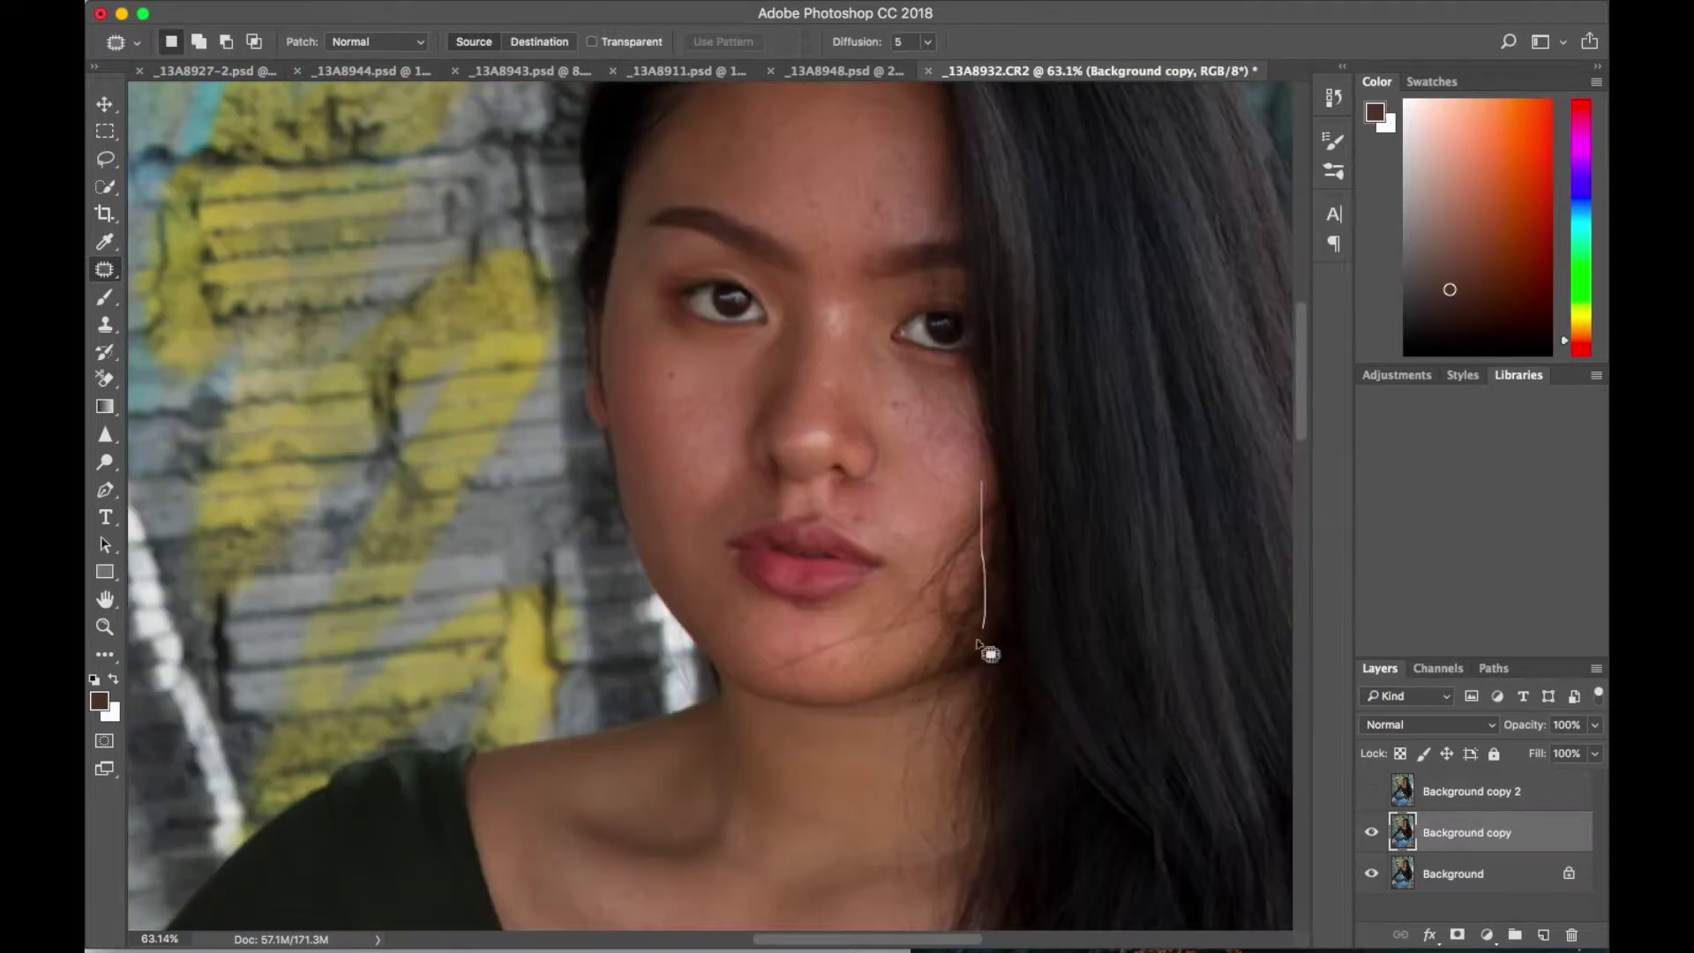
Step: Patch a cheek blemish, then clone skin along the right cheek edge toward the jaw
drag(988, 653, 964, 491)
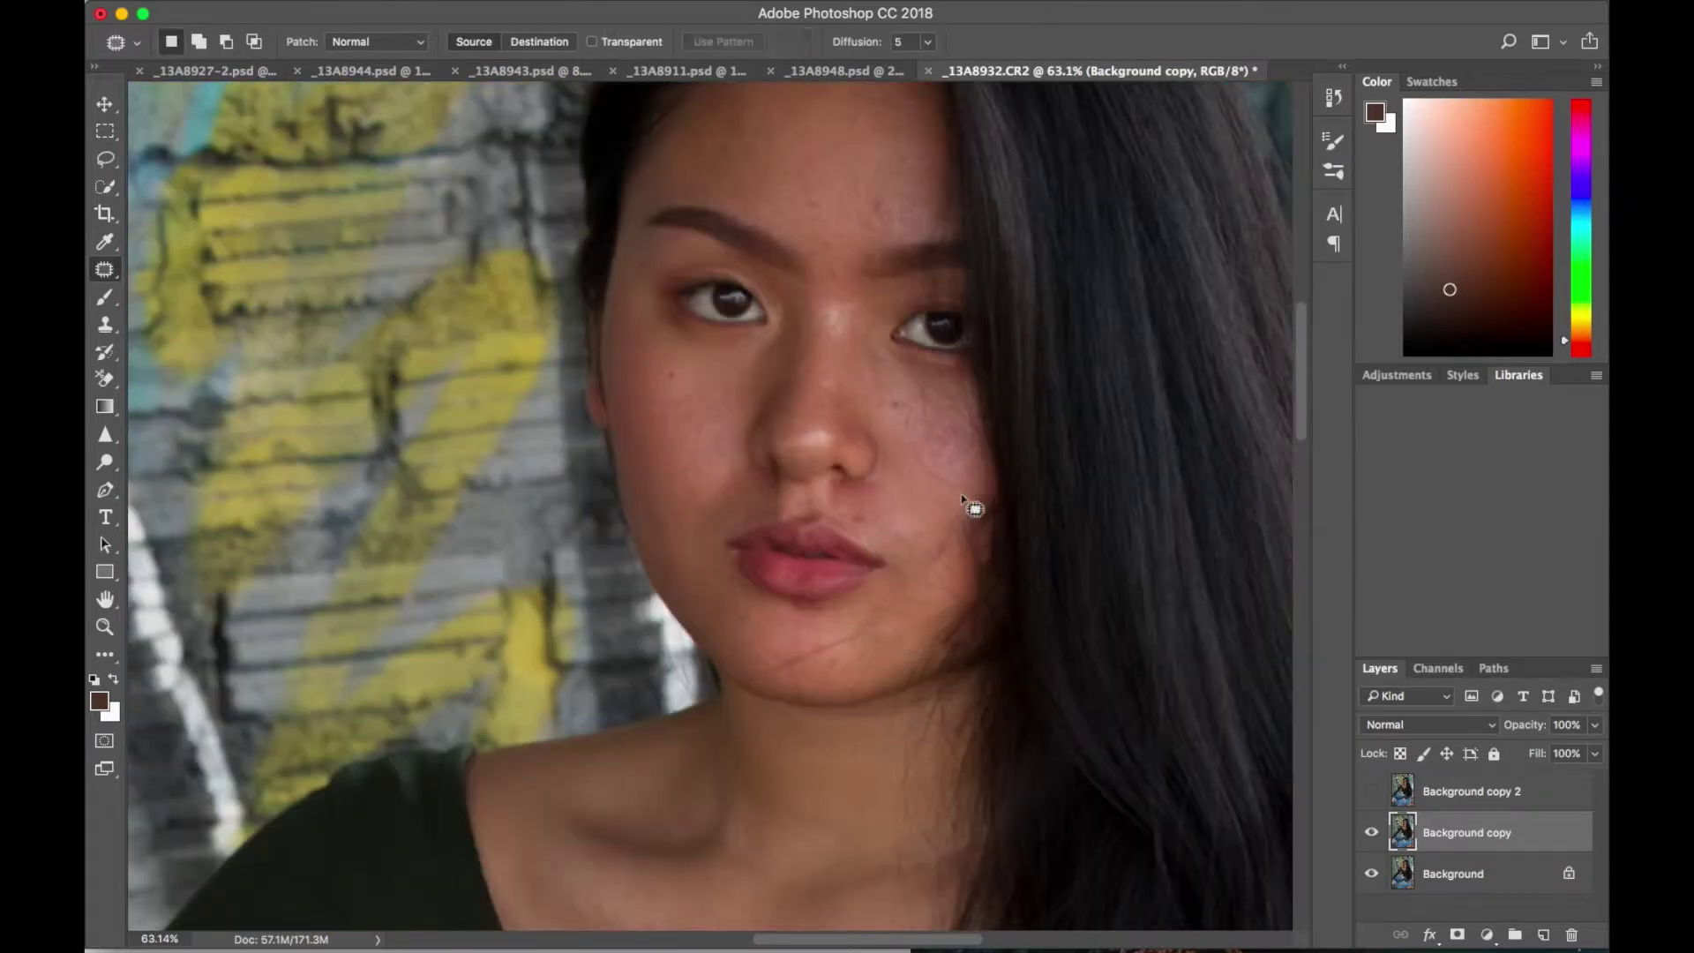
key(s)
mouse_move(975, 479)
mouse_down()
mouse_move(971, 560)
mouse_move(990, 559)
mouse_move(881, 625)
mouse_up()
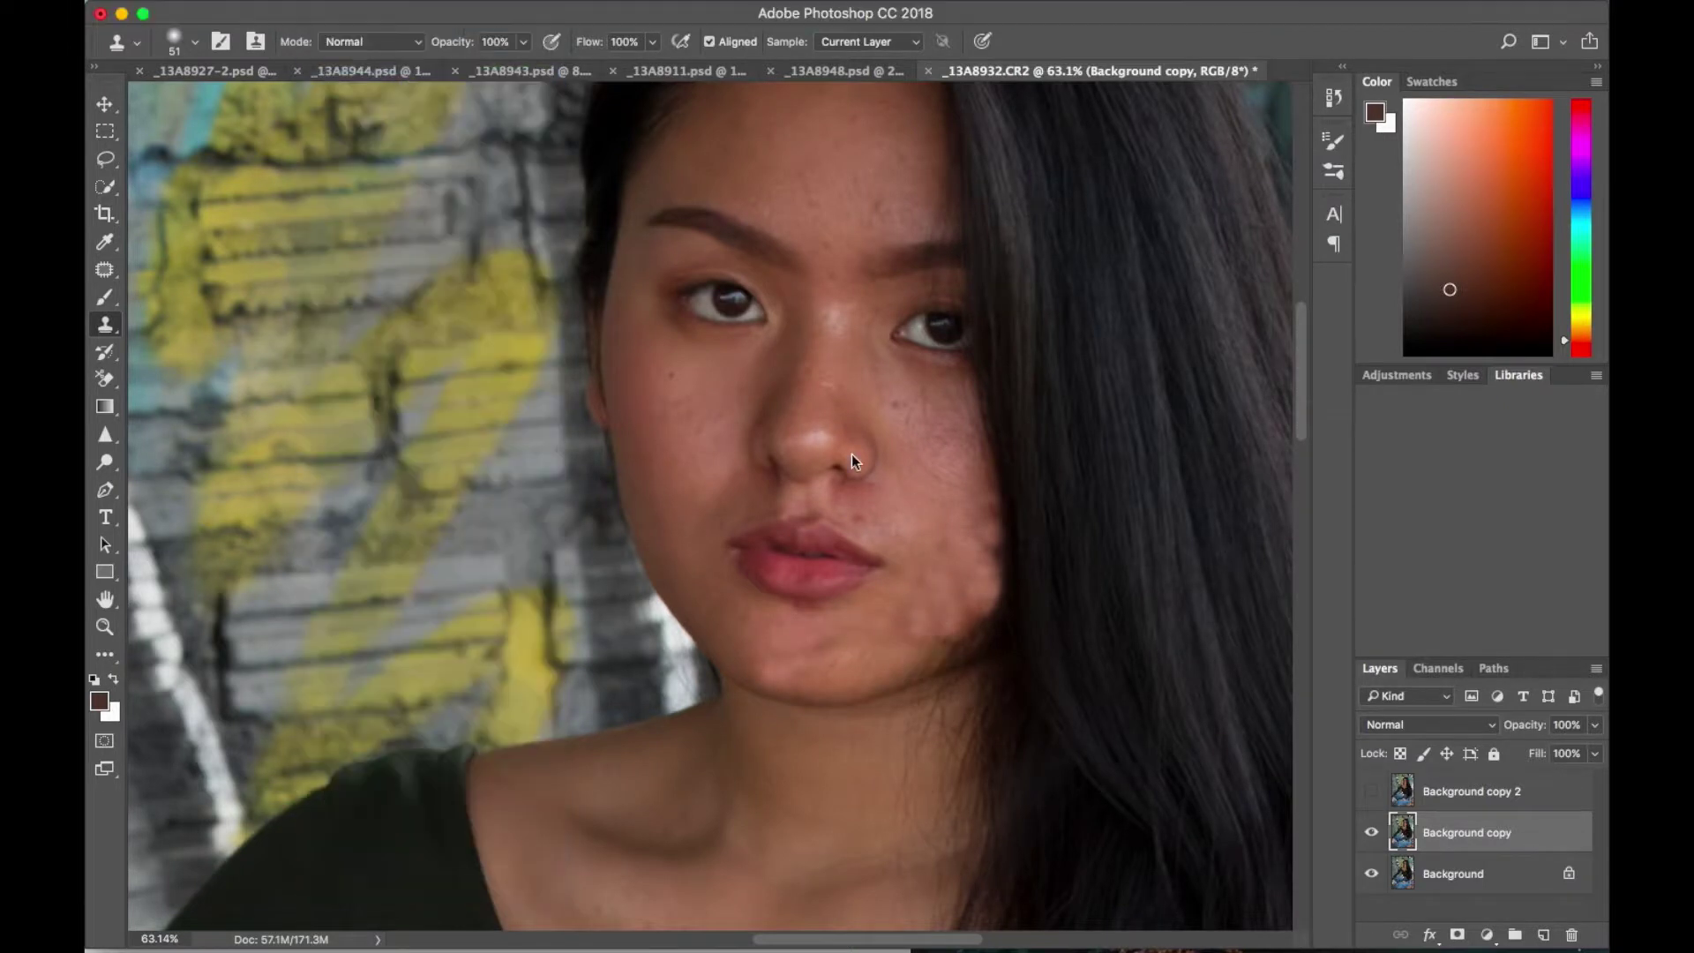
scroll(948, 565, down, 3)
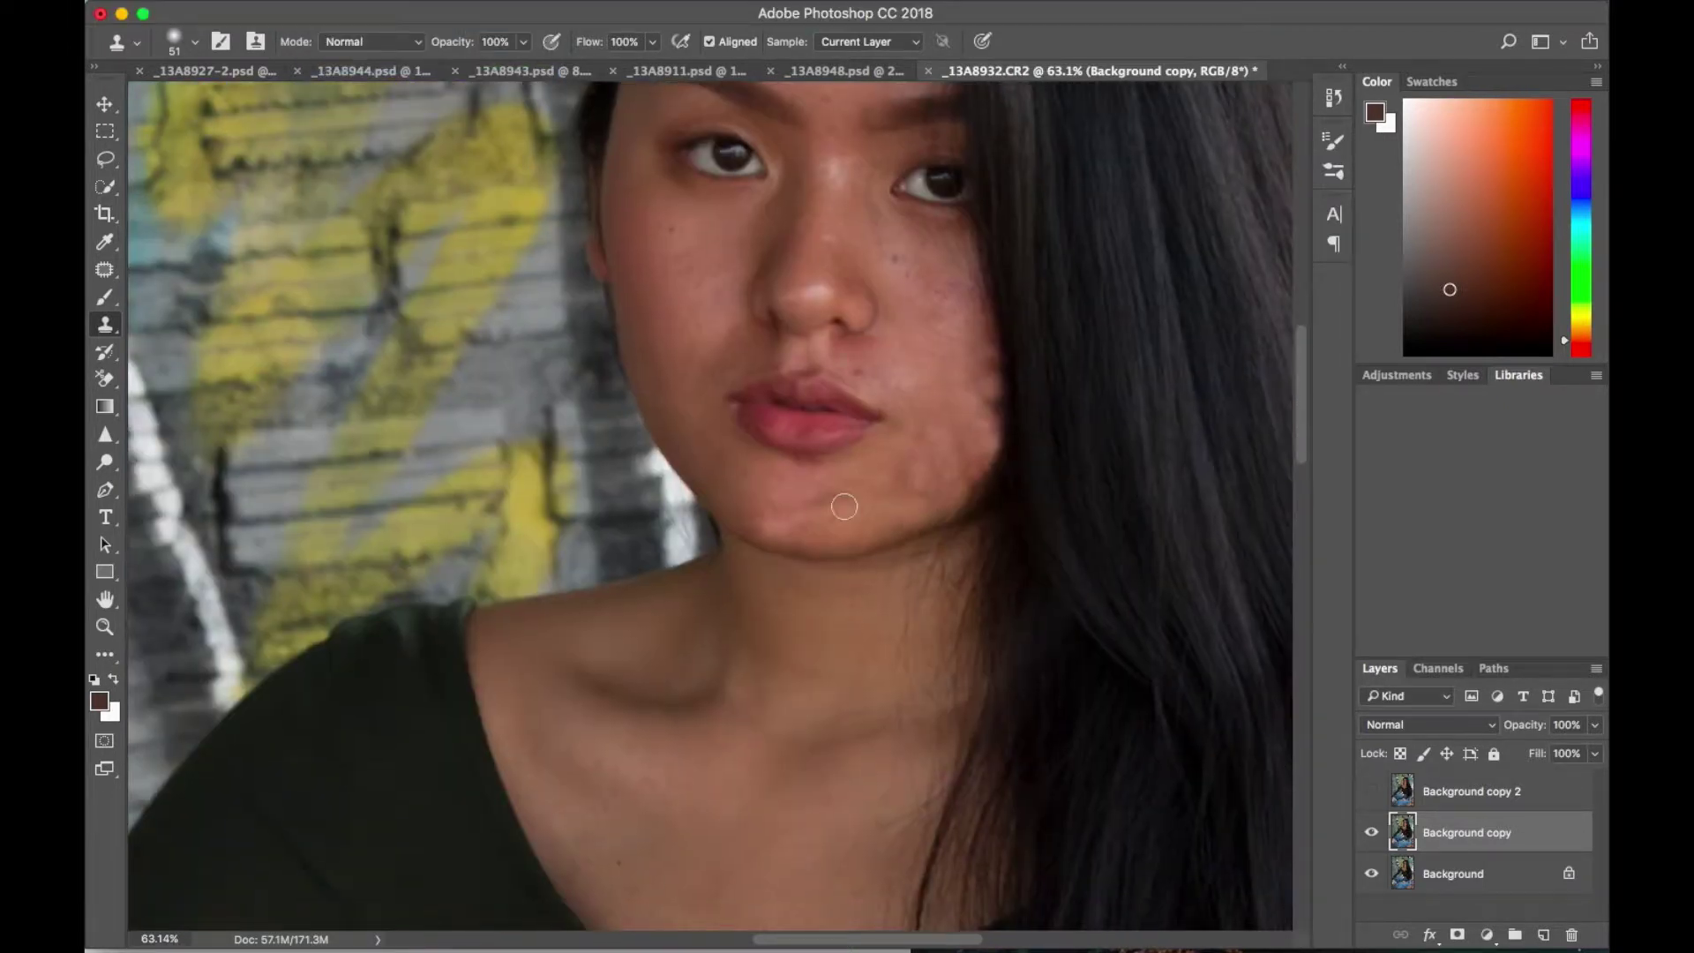
Step: Return to the Patch tool and outline a patch area on the neck
right_click(105, 269)
click(177, 314)
drag(891, 601, 878, 609)
scroll(895, 585, up, 3)
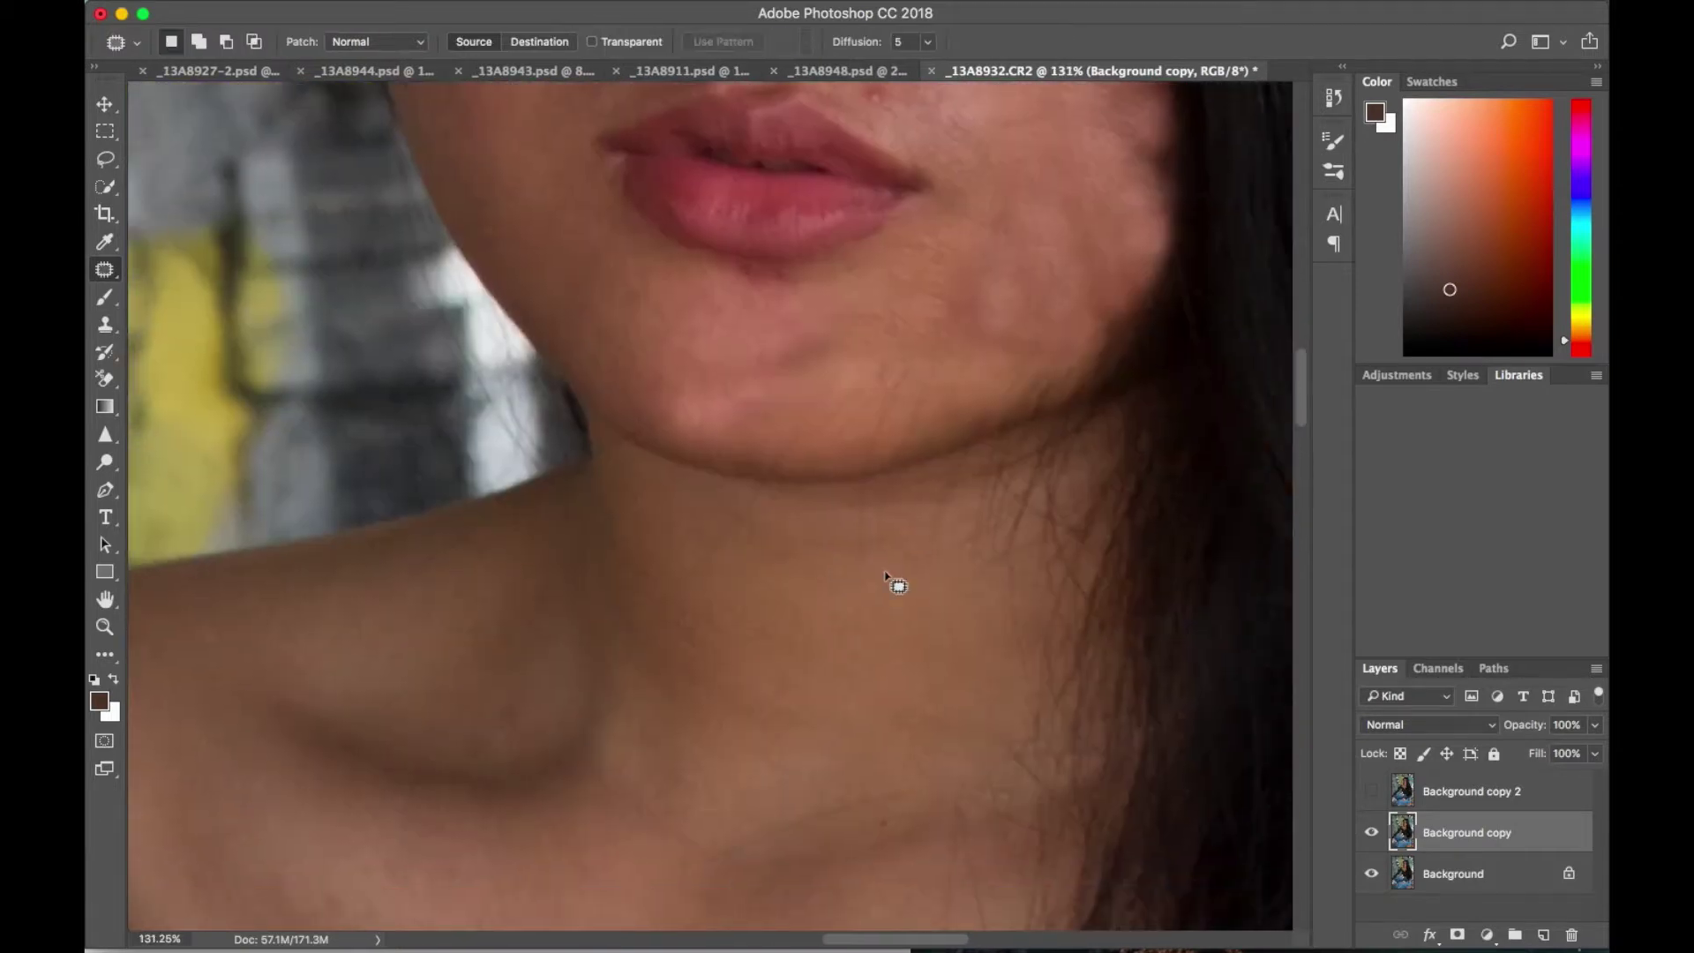
Step: Patch blemishes running from the chin down toward the neck
mouse_move(896, 395)
mouse_down()
mouse_move(867, 476)
mouse_move(1058, 510)
mouse_up()
scroll(915, 446, up, 3)
scroll(976, 282, down, 3)
drag(933, 362, 971, 477)
drag(829, 377, 942, 326)
scroll(975, 409, up, 2)
scroll(931, 348, up, 3)
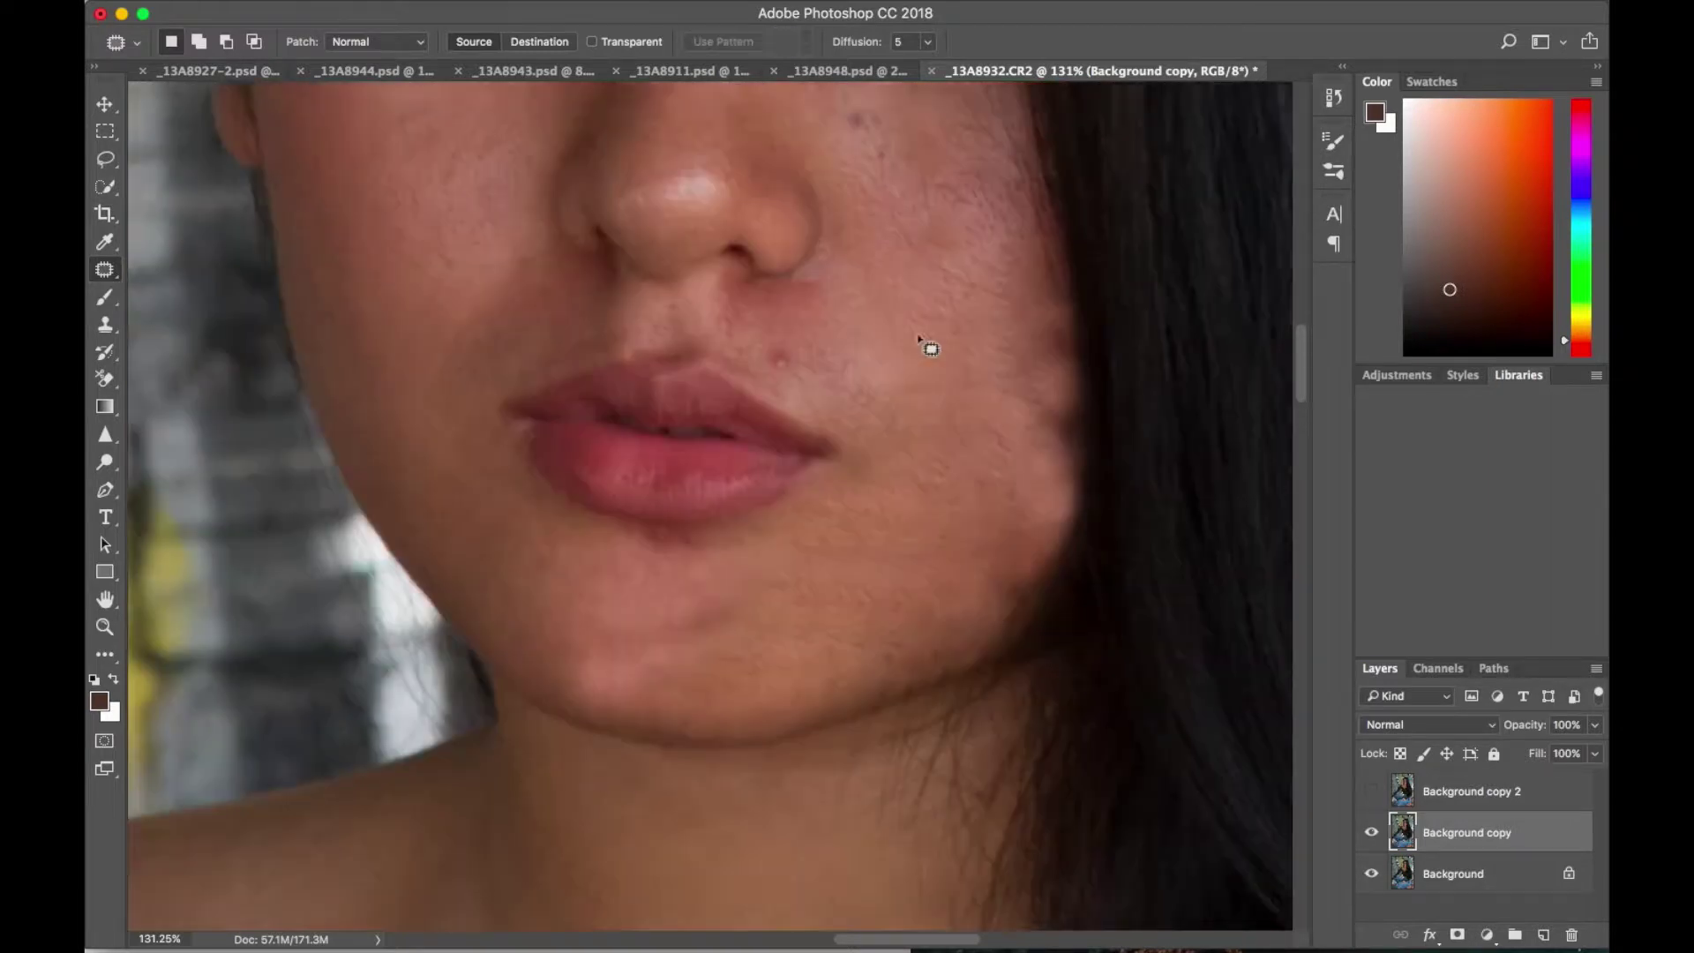
scroll(930, 348, up, 3)
scroll(915, 461, up, 3)
mouse_move(944, 397)
mouse_down()
mouse_move(1002, 662)
mouse_move(980, 524)
mouse_up()
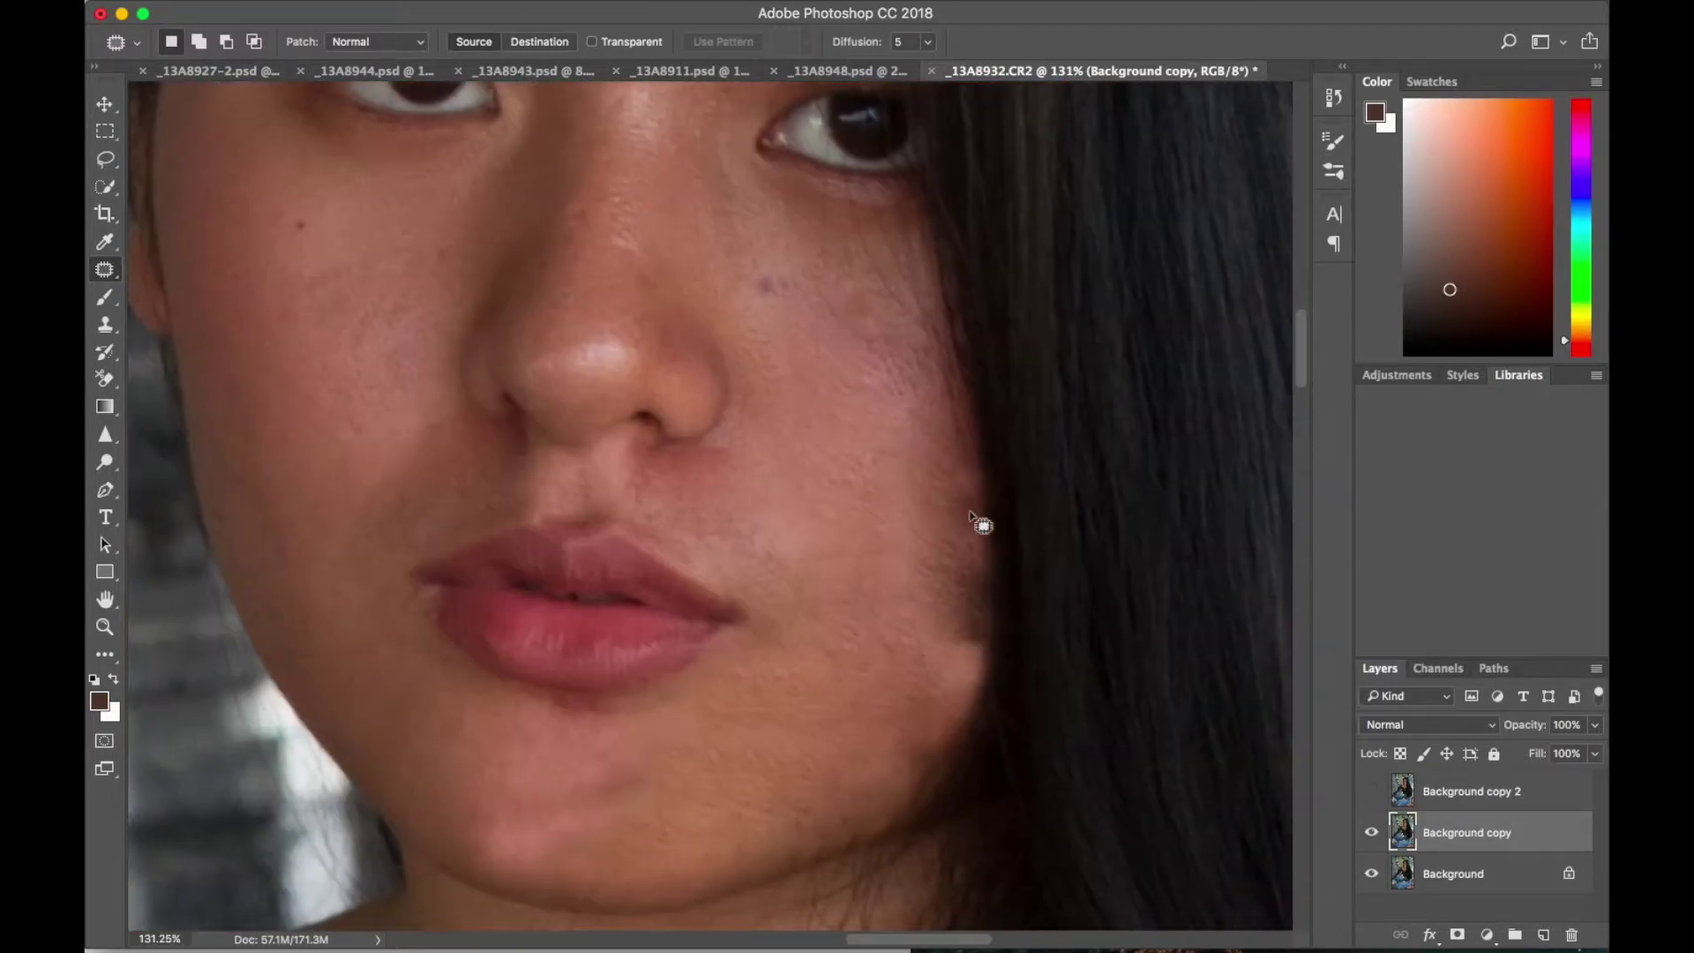
scroll(970, 582, down, 3)
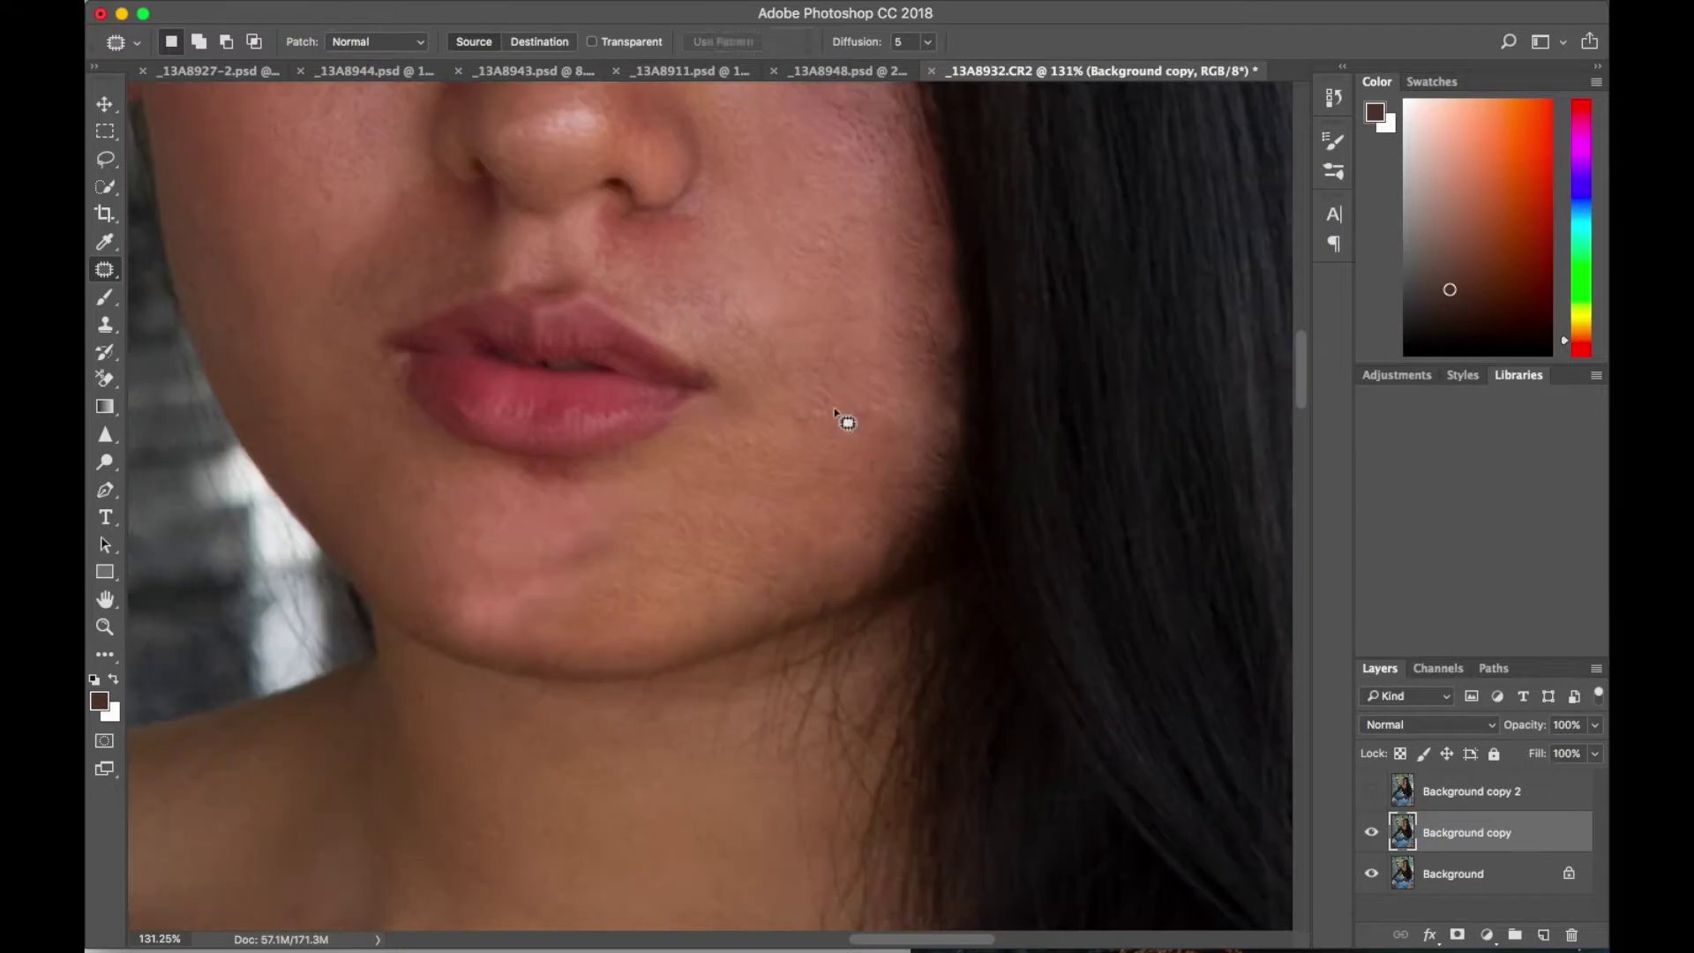
Step: Patch the remaining neck blemishes and deselect
drag(848, 390, 755, 411)
scroll(793, 468, up, 3)
scroll(824, 424, up, 2)
mouse_move(882, 388)
mouse_down()
mouse_move(816, 500)
mouse_move(828, 539)
mouse_move(793, 560)
mouse_move(909, 661)
mouse_up()
scroll(816, 499, up, 3)
scroll(794, 560, down, 3)
scroll(820, 593, down, 3)
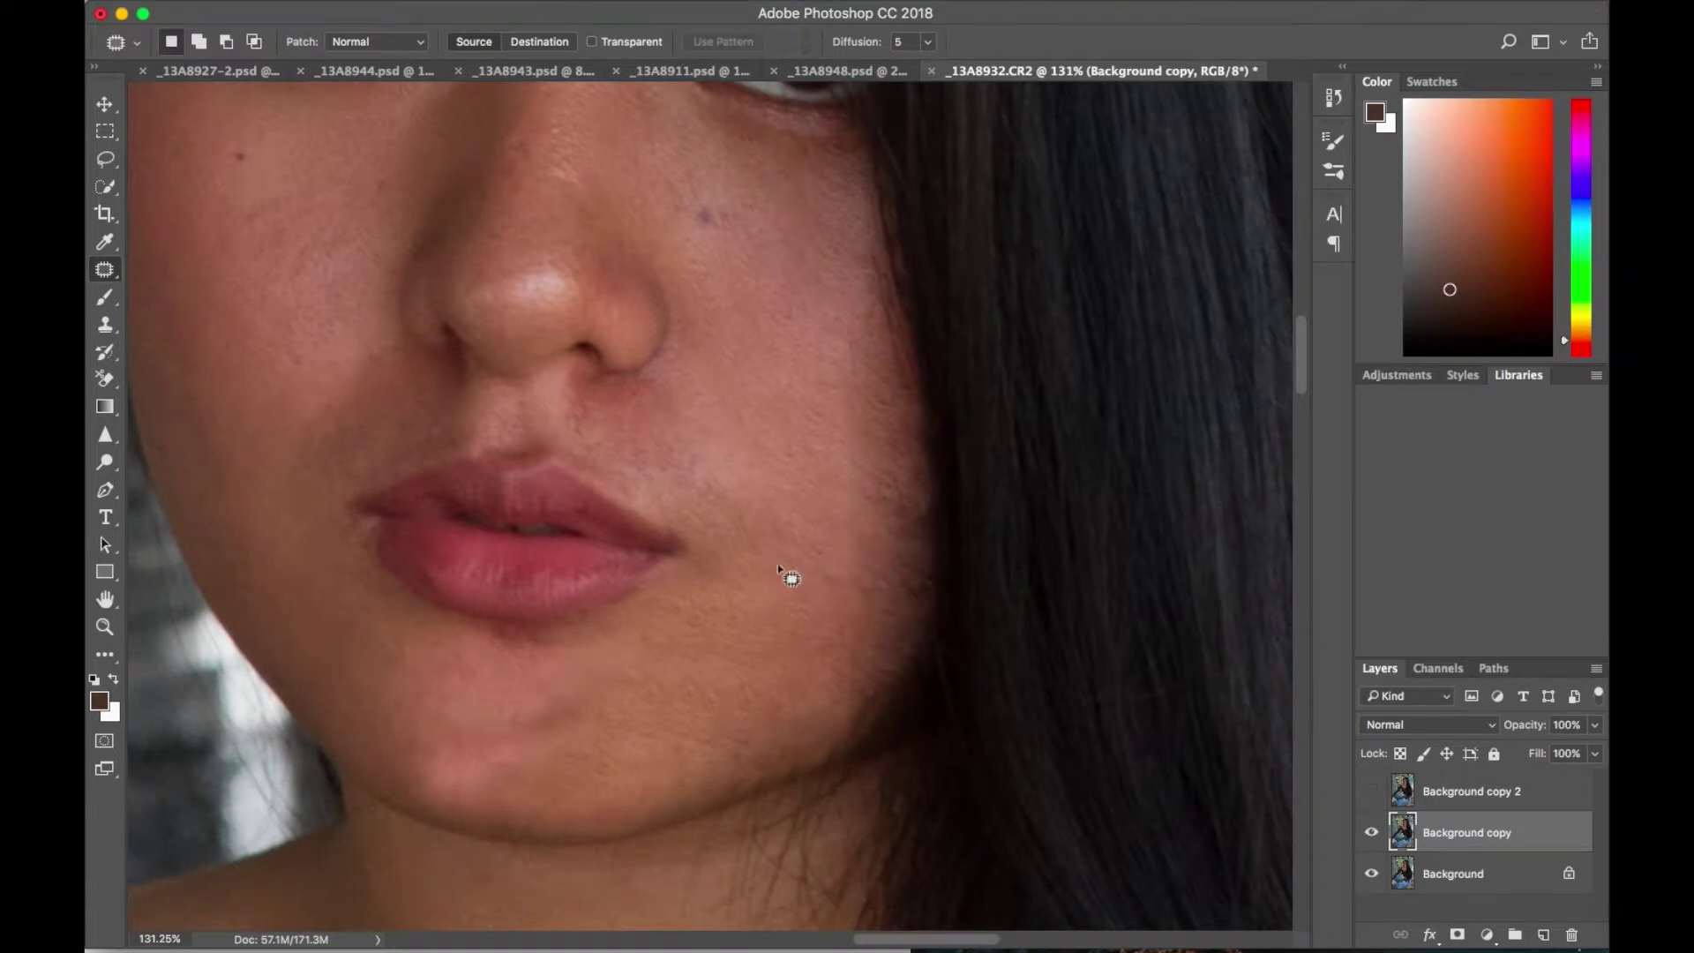
scroll(801, 506, down, 2)
scroll(749, 366, down, 3)
drag(749, 367, 819, 454)
key(ctrl+d)
Step: Patch a jaw-line blemish by dragging it onto clean skin, then deselect
scroll(793, 536, down, 3)
mouse_move(732, 502)
mouse_down()
mouse_move(725, 476)
mouse_move(733, 503)
mouse_up()
scroll(767, 517, down, 1)
scroll(680, 352, up, 5)
scroll(1016, 359, up, 2)
drag(1014, 359, 1012, 358)
drag(794, 547, 654, 473)
key(ctrl+d)
Step: Patch a leaf-shaped cheek area near the hair and a neck spot, then deselect
scroll(654, 473, up, 2)
scroll(900, 718, down, 2)
drag(960, 498, 909, 675)
scroll(909, 675, up, 2)
drag(940, 504, 936, 508)
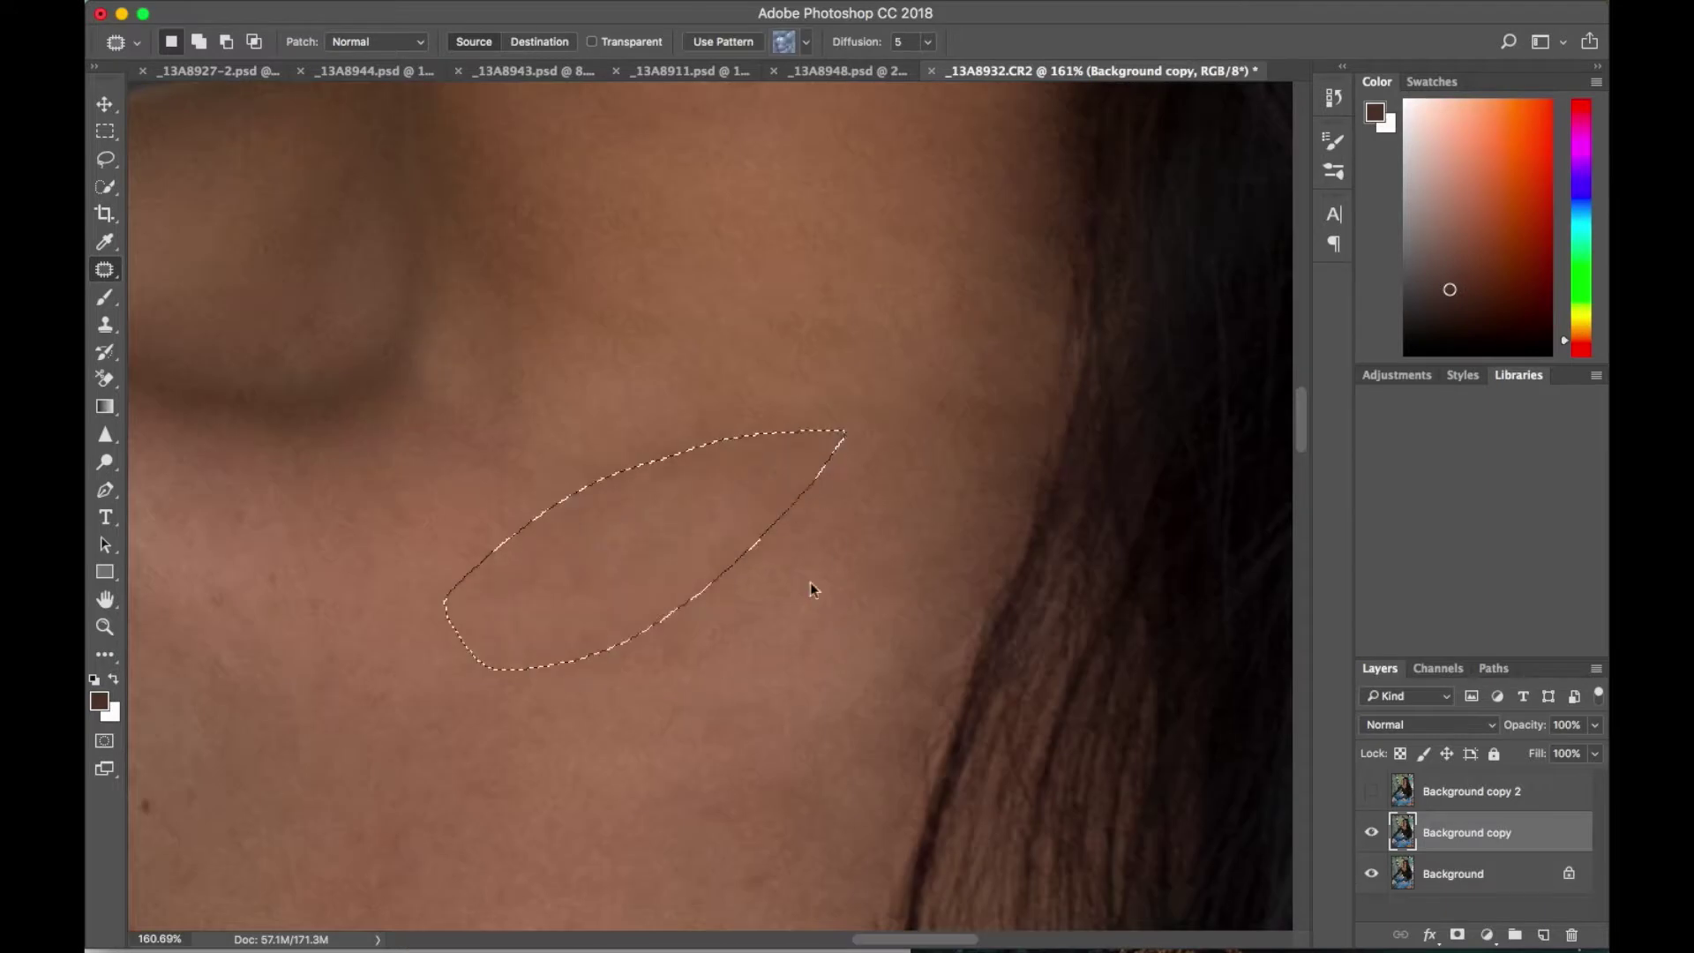
scroll(810, 584, down, 3)
drag(794, 605, 777, 616)
key(ctrl+d)
Step: Patch blotchy marks on the chin and clear the selection
scroll(756, 559, up, 3)
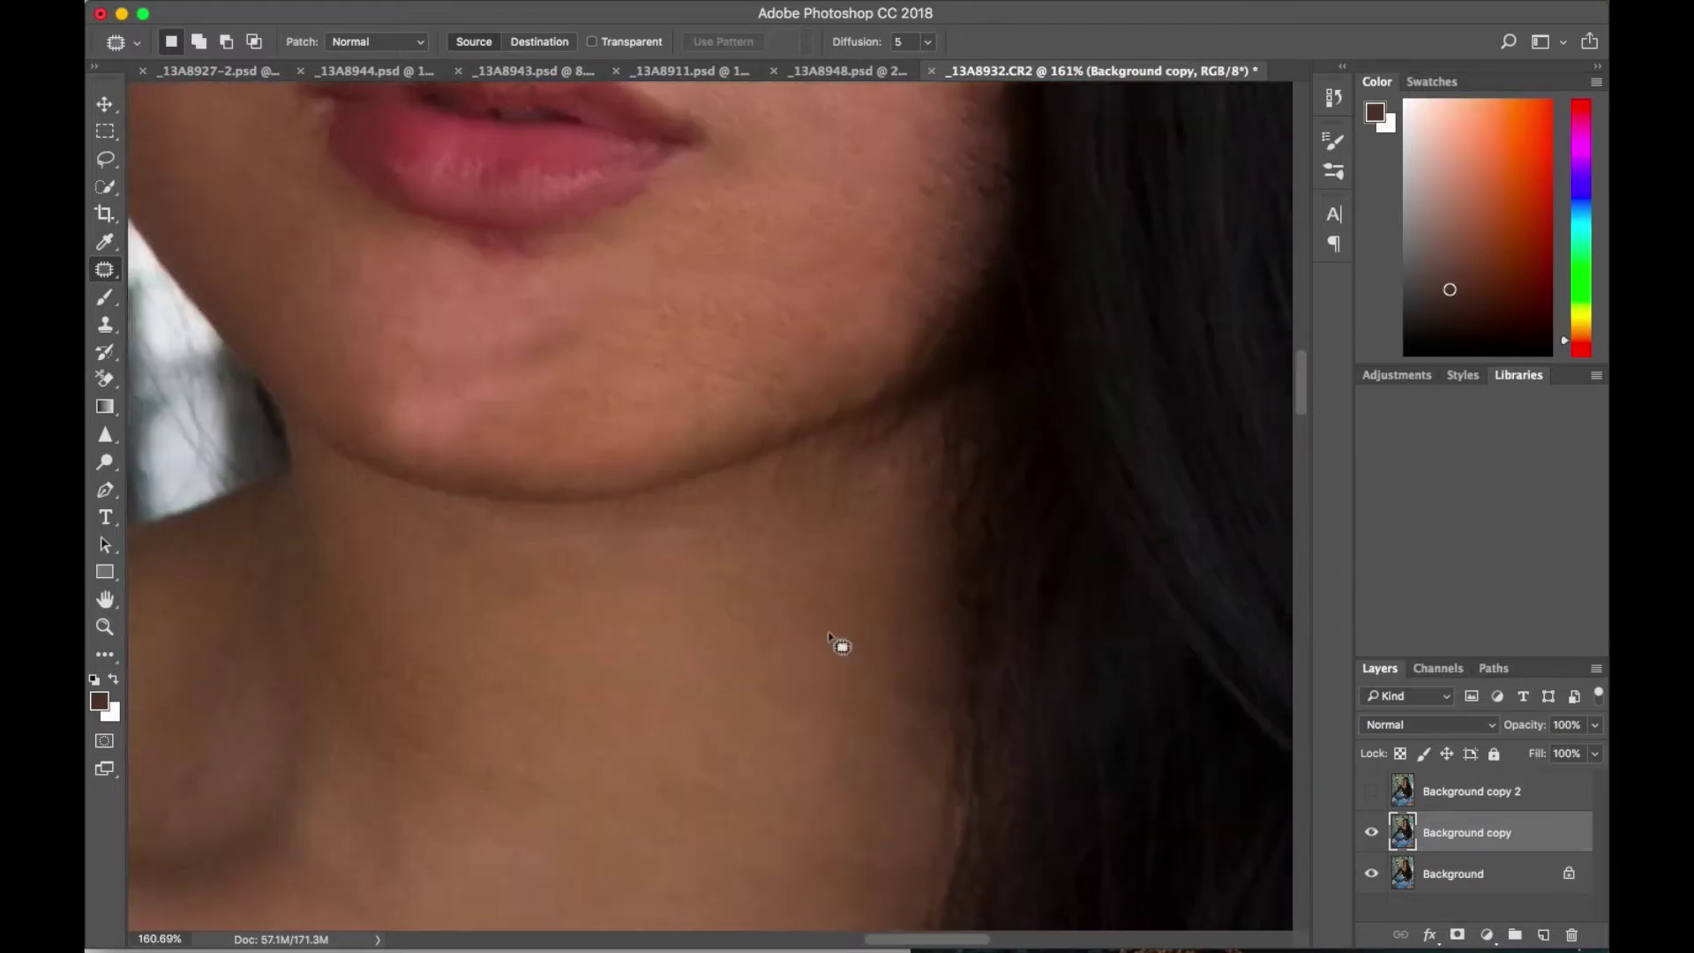
scroll(703, 660, up, 3)
drag(703, 662, 832, 624)
key(ctrl+d)
mouse_move(718, 484)
mouse_down()
mouse_move(689, 524)
mouse_move(733, 476)
mouse_up()
key(ctrl+d)
Step: Move a chin blemish patch left onto clean skin and deselect
scroll(749, 458, down, 2)
scroll(790, 438, down, 2)
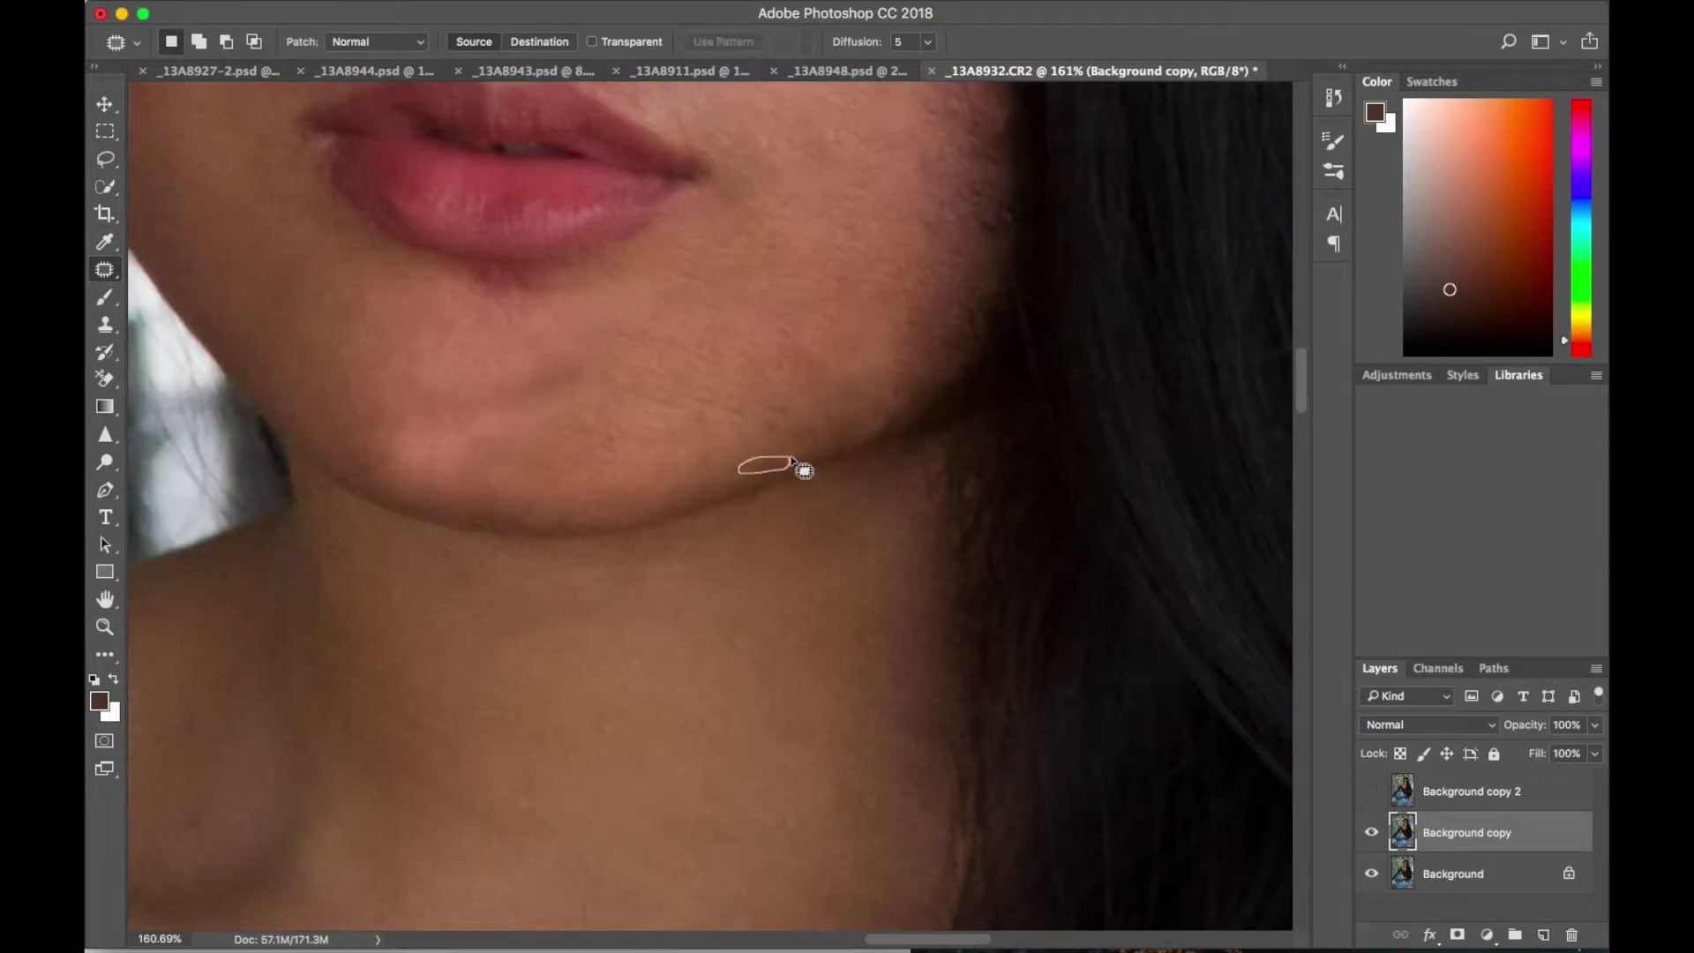
drag(697, 370, 692, 408)
drag(605, 378, 441, 445)
key(ctrl+d)
Step: Patch further blotchy cloned marks along the jaw and lower cheek
drag(719, 388, 730, 435)
scroll(851, 623, up, 4)
drag(926, 547, 861, 699)
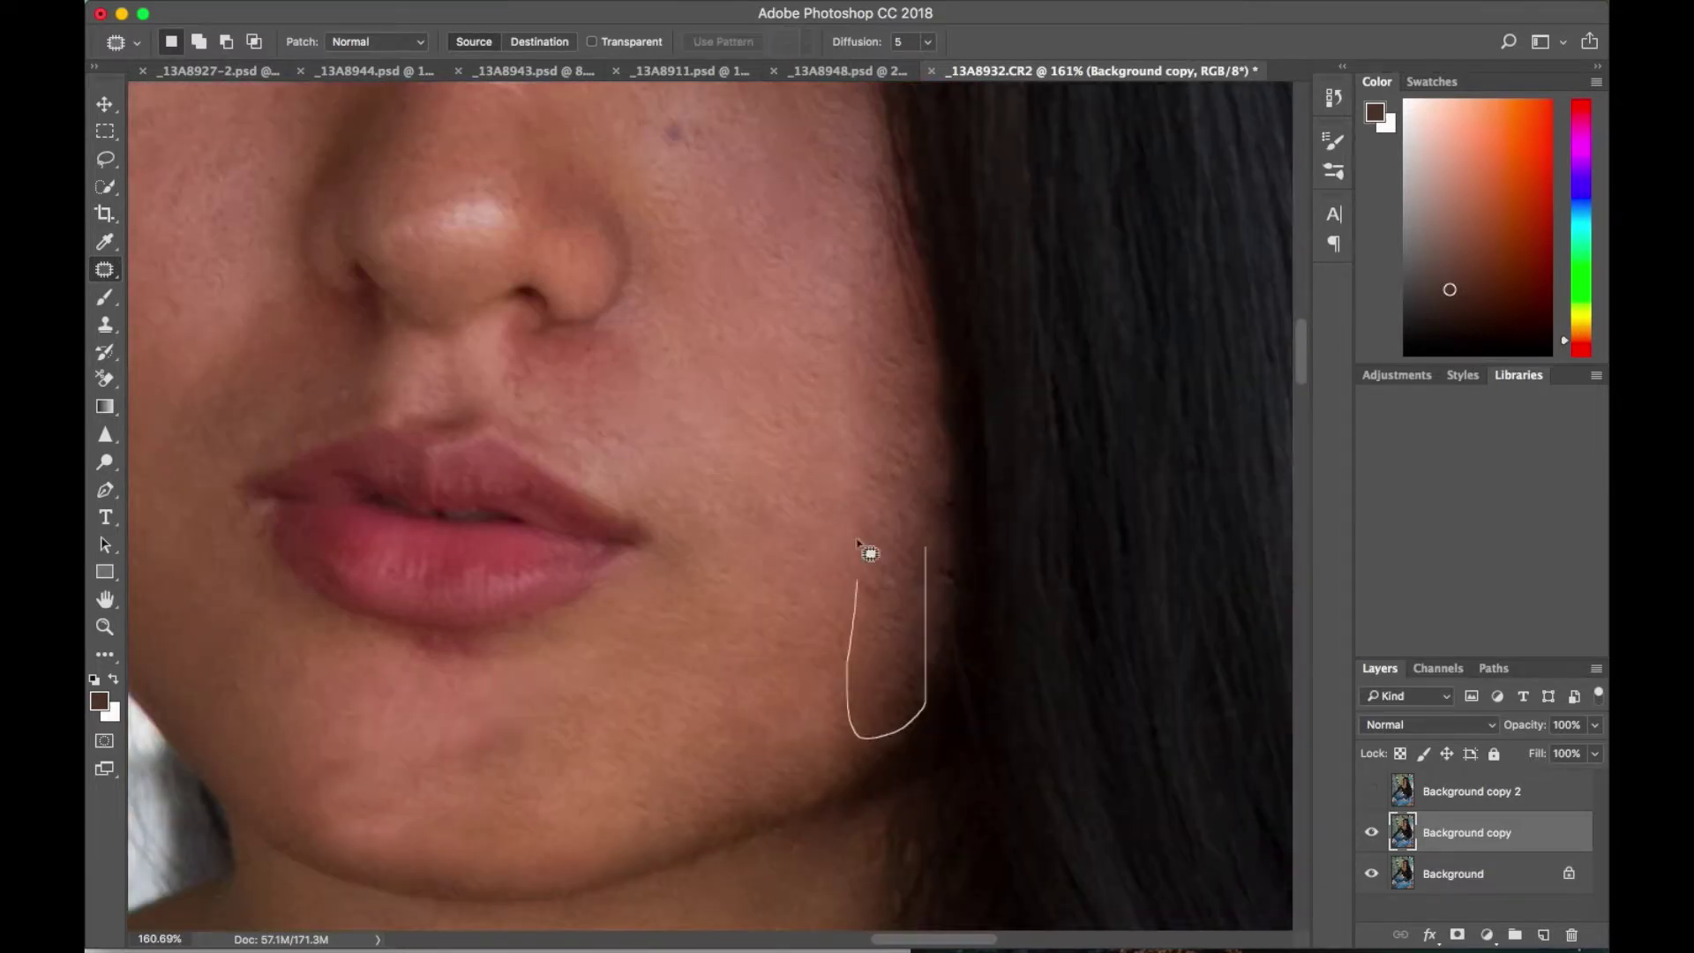
scroll(911, 521, up, 2)
scroll(885, 574, up, 3)
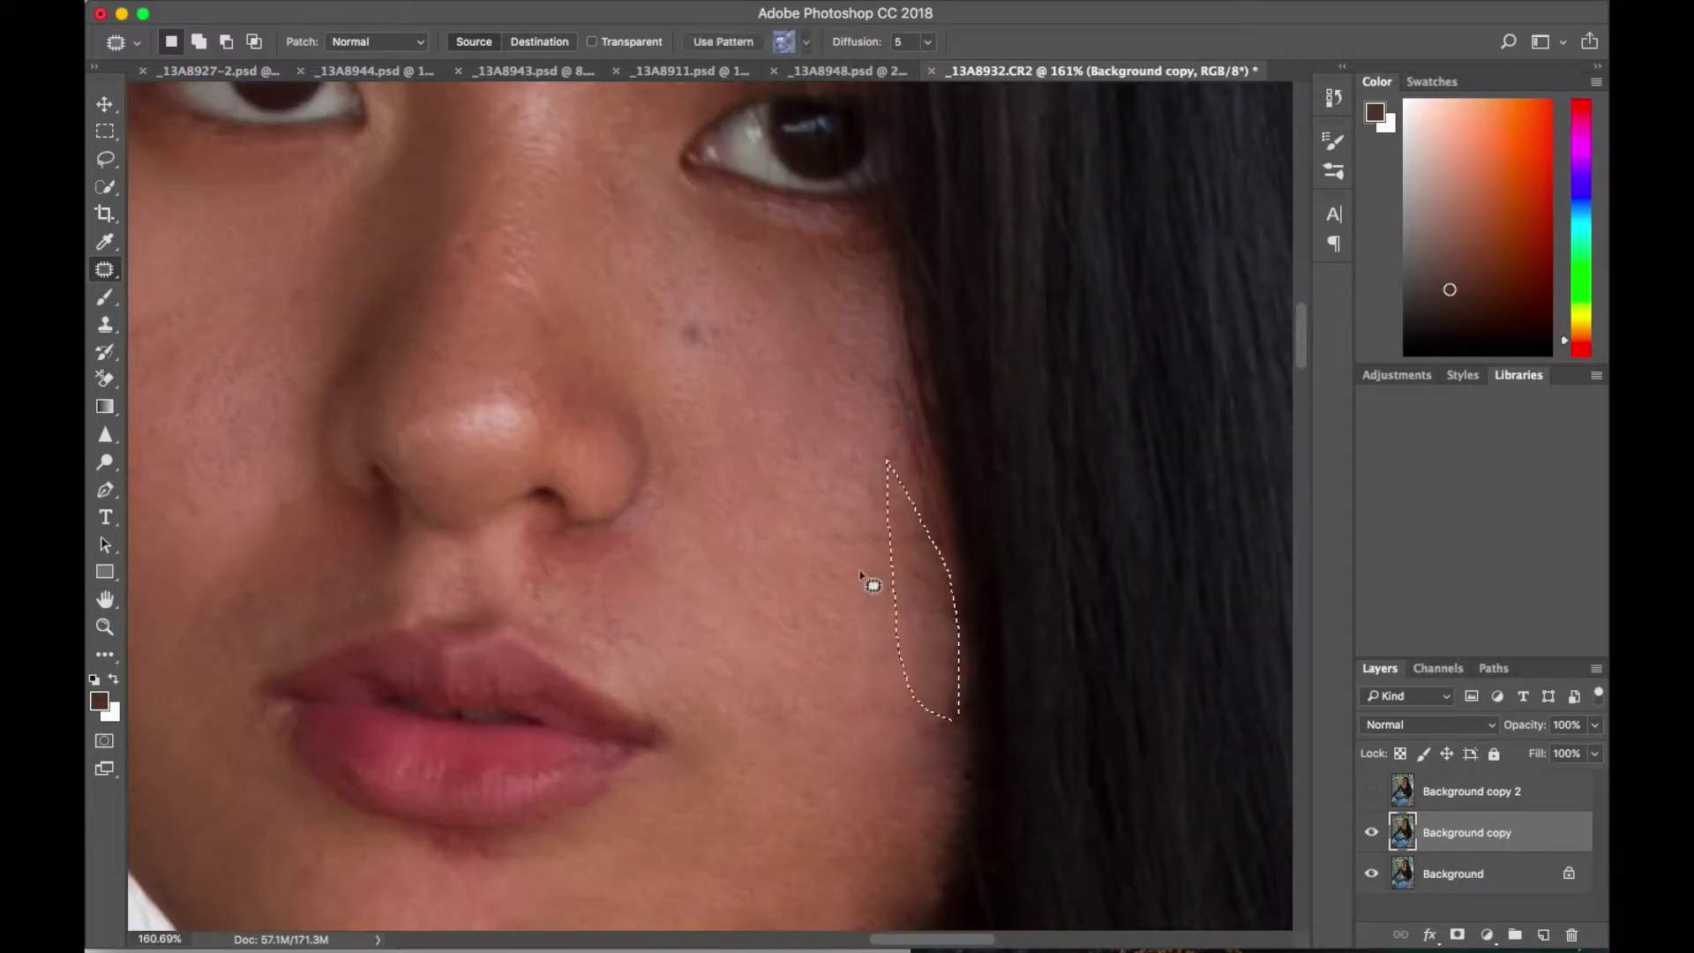
scroll(885, 575, down, 2)
drag(887, 468, 887, 573)
scroll(926, 617, down, 3)
drag(1002, 565, 995, 688)
scroll(1014, 568, up, 1)
scroll(939, 477, up, 4)
drag(1078, 463, 1173, 666)
Step: Patch more blemishes across the cheek and jaw below the hair
scroll(1120, 573, down, 3)
scroll(1147, 618, up, 3)
mouse_move(838, 309)
mouse_down()
mouse_move(805, 293)
mouse_move(935, 406)
mouse_up()
scroll(935, 405, down, 3)
mouse_move(964, 494)
mouse_down()
mouse_move(1152, 502)
mouse_move(1039, 579)
mouse_up()
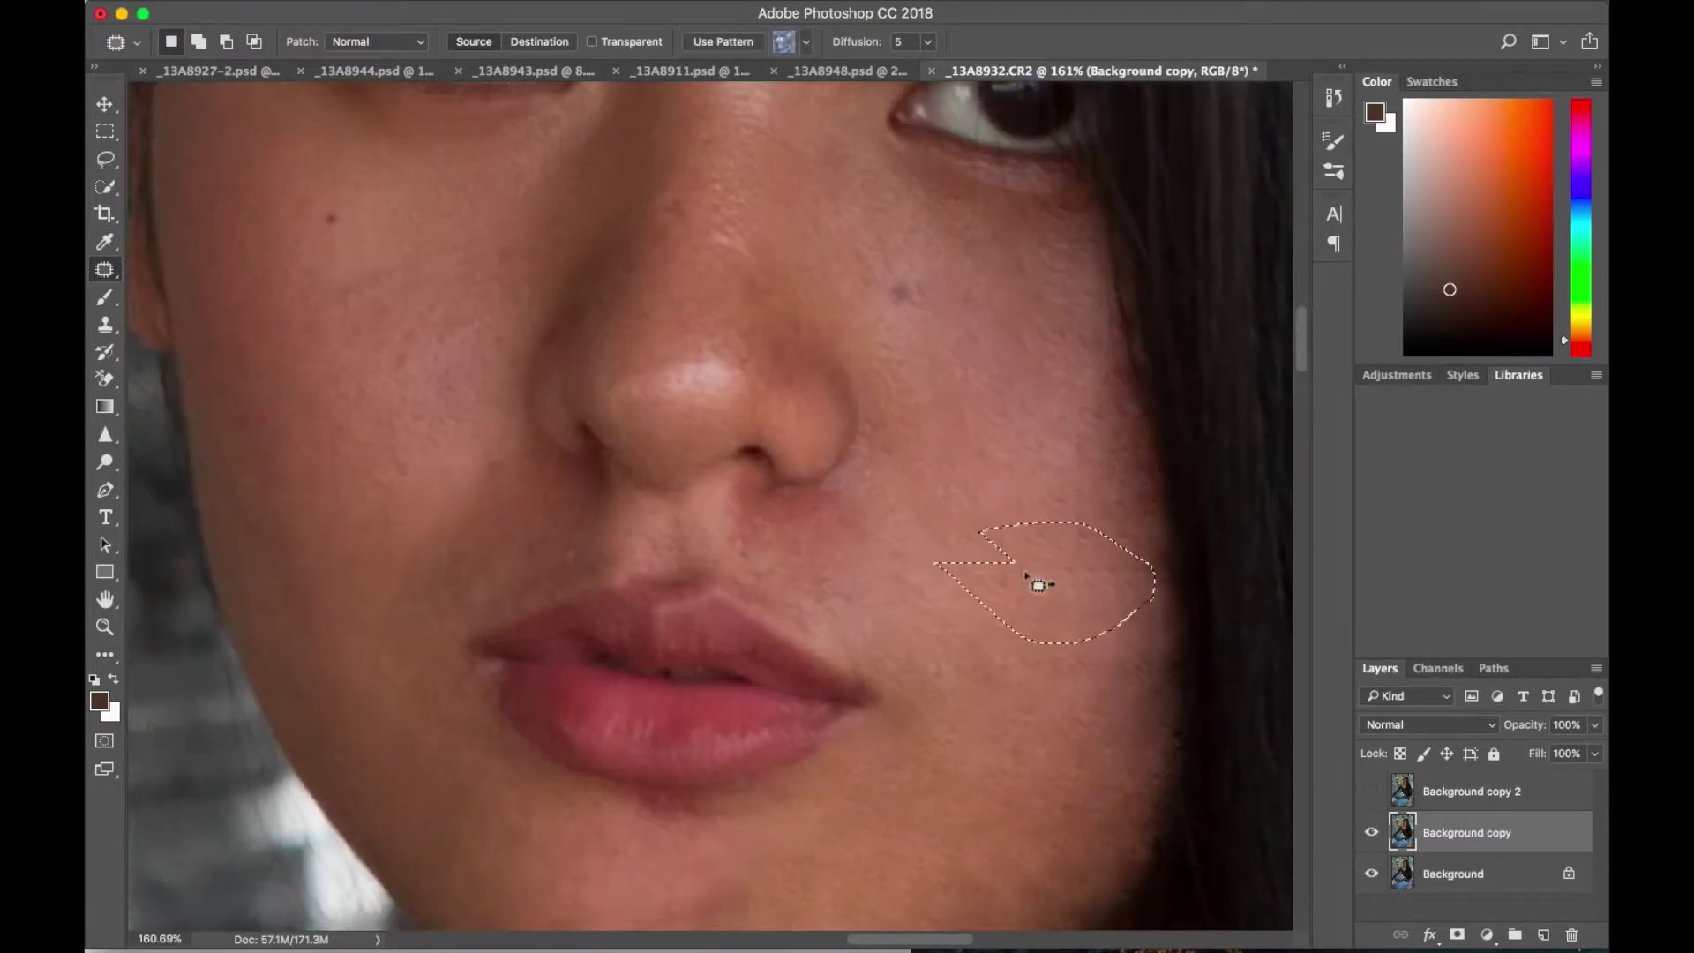
scroll(834, 650, down, 2)
scroll(882, 689, up, 3)
drag(1056, 561, 1068, 536)
scroll(1068, 537, down, 2)
drag(1043, 675, 986, 727)
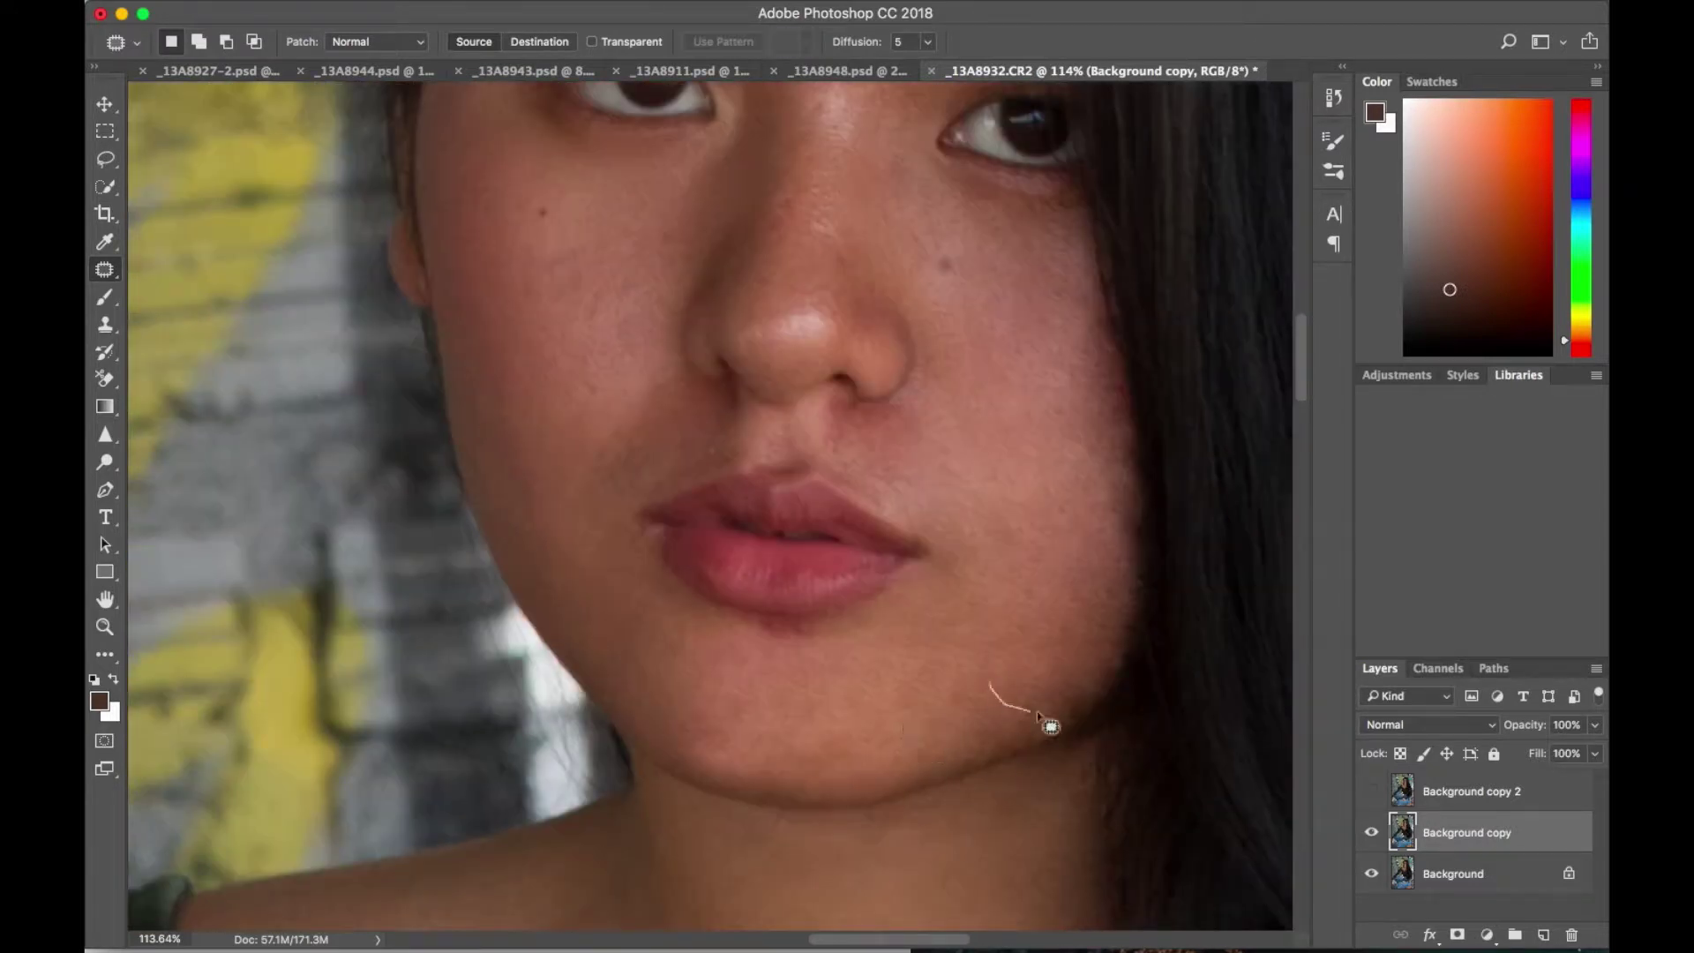
Step: Outline and patch a blemished area on the right cheek
scroll(1020, 691, up, 1)
scroll(1070, 703, up, 2)
mouse_move(1070, 498)
mouse_down()
mouse_move(1128, 551)
mouse_move(1098, 510)
mouse_up()
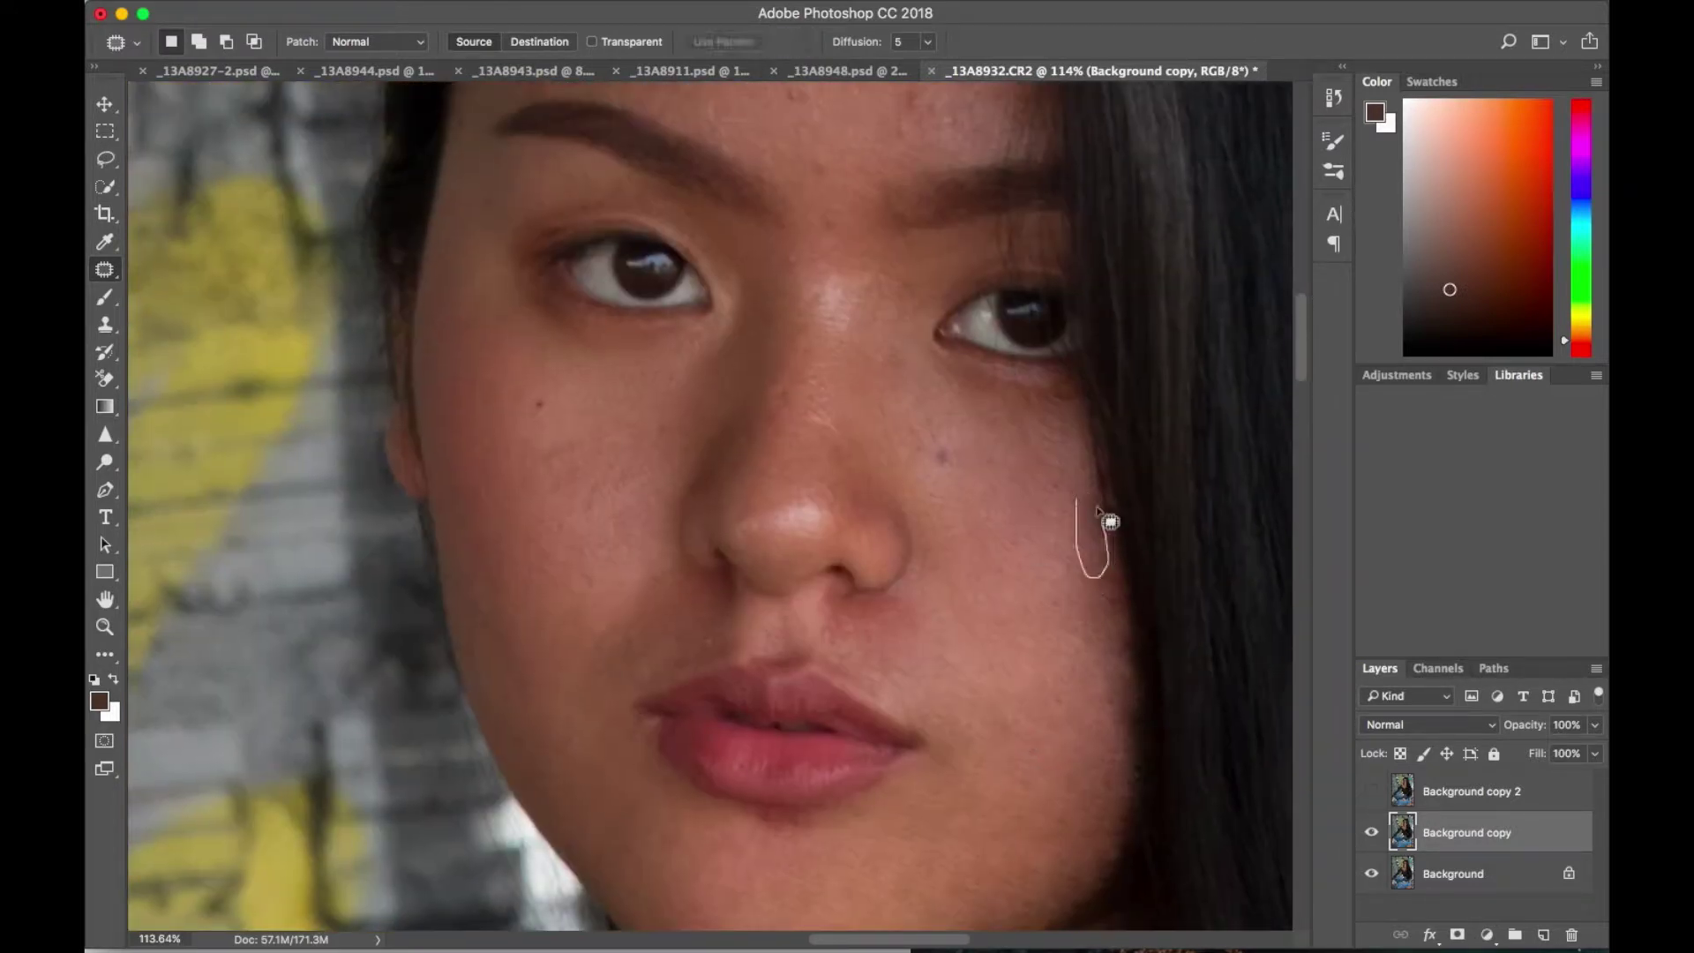
drag(1116, 593, 1126, 718)
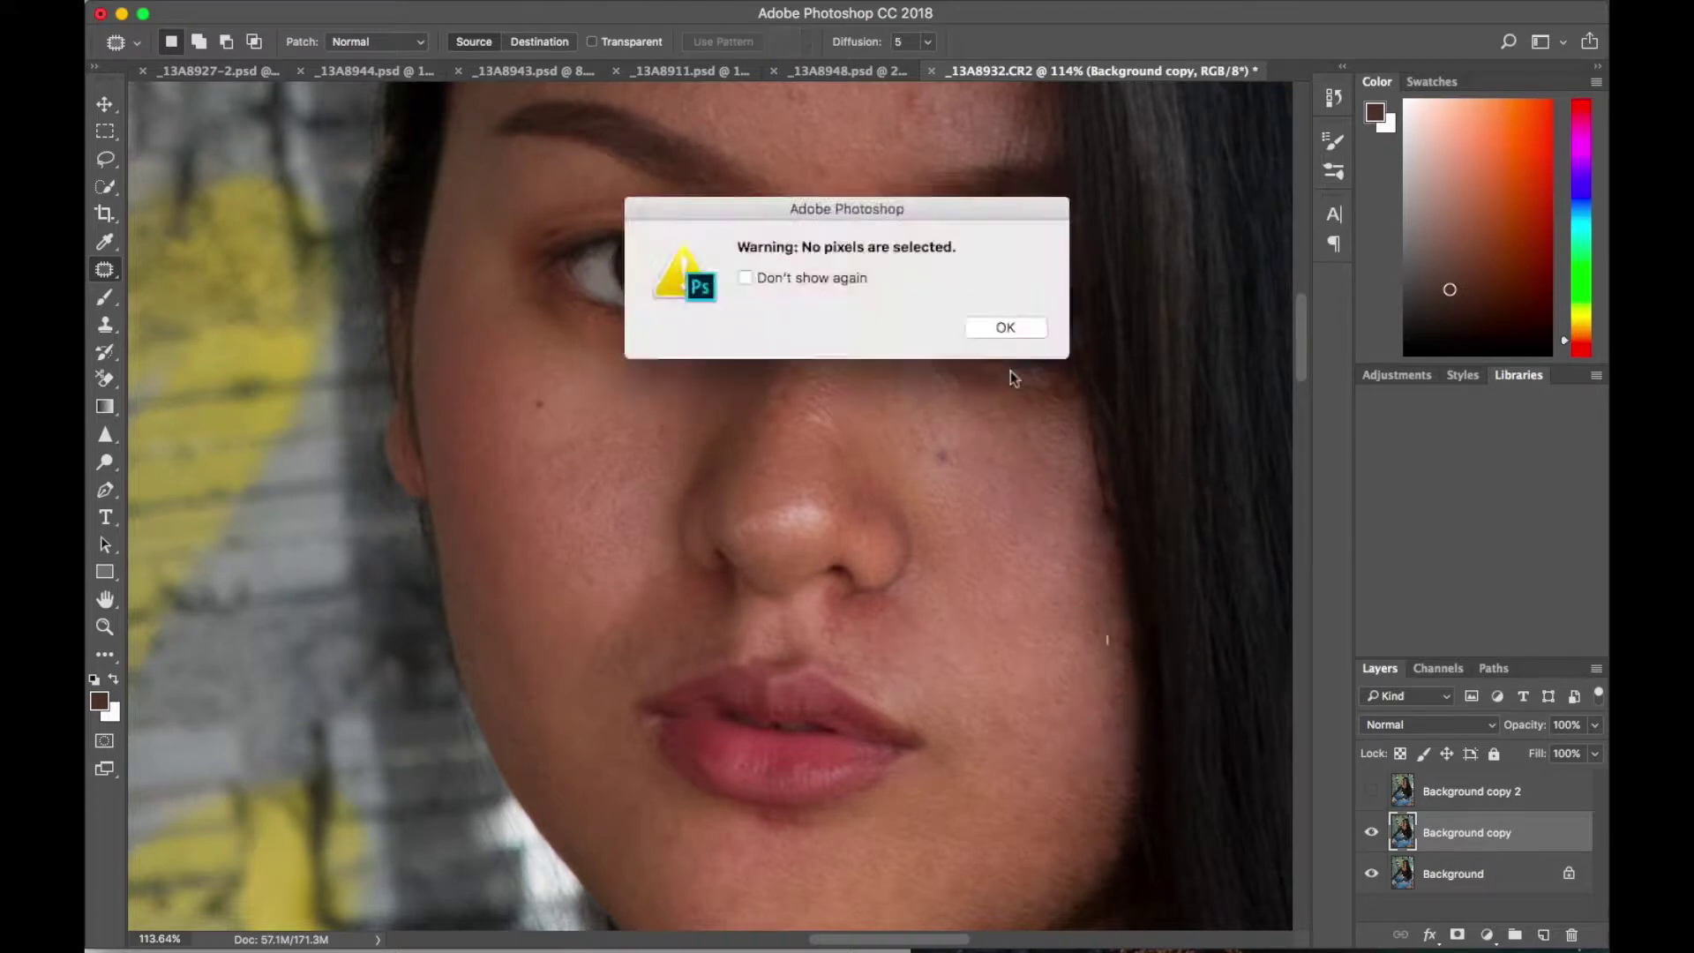
Step: Dismiss the 'No pixels are selected' warning and patch spots on the cheek
key(Return)
scroll(836, 741, down, 3)
drag(1063, 680, 1108, 586)
scroll(1094, 591, up, 3)
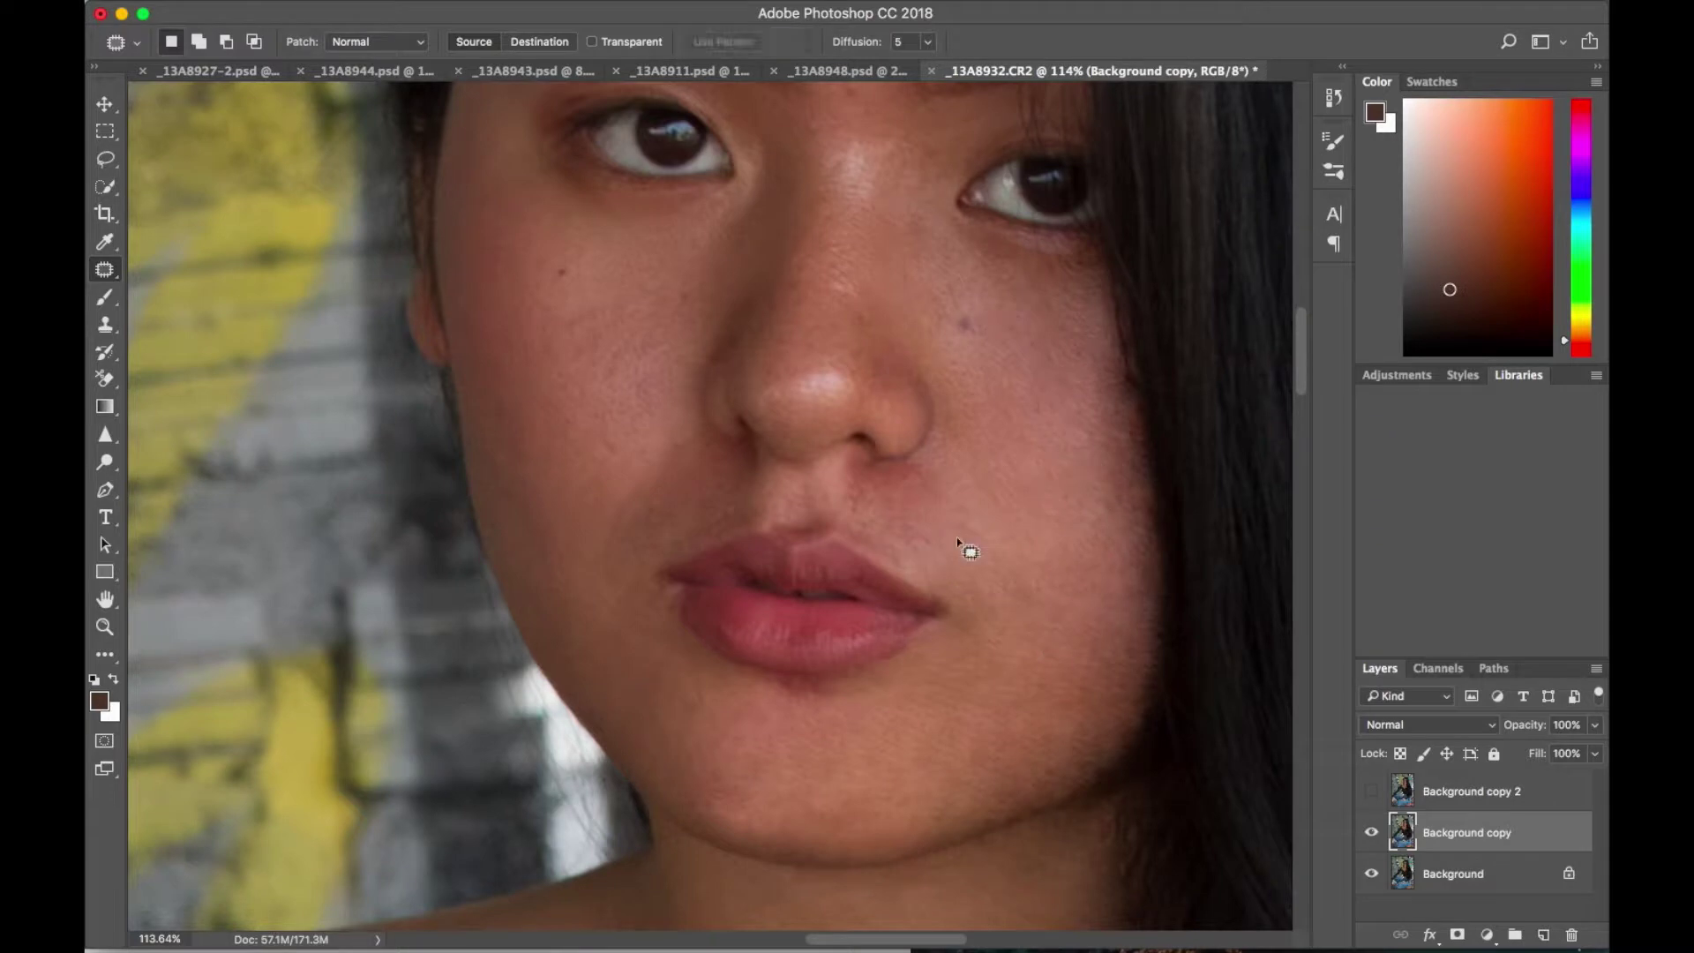
scroll(956, 537, down, 3)
drag(948, 789, 881, 745)
Step: Patch a spot between the eyebrows and another on the forehead
scroll(898, 472, down, 2)
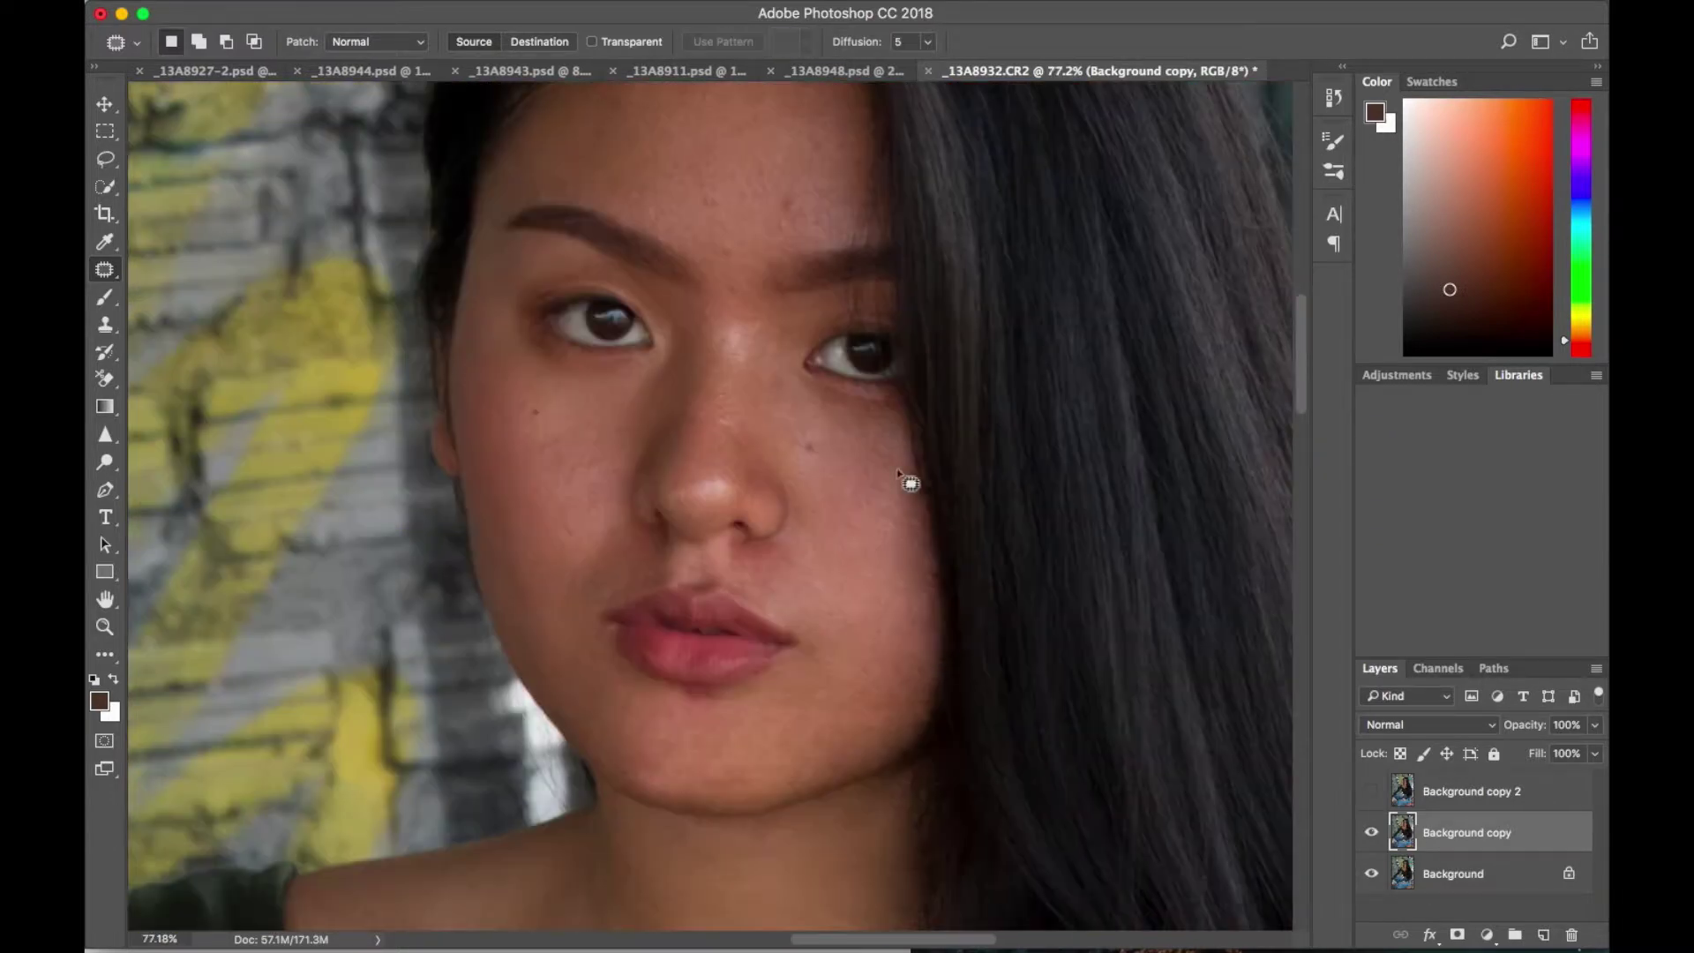
scroll(882, 494, up, 2)
scroll(829, 485, up, 4)
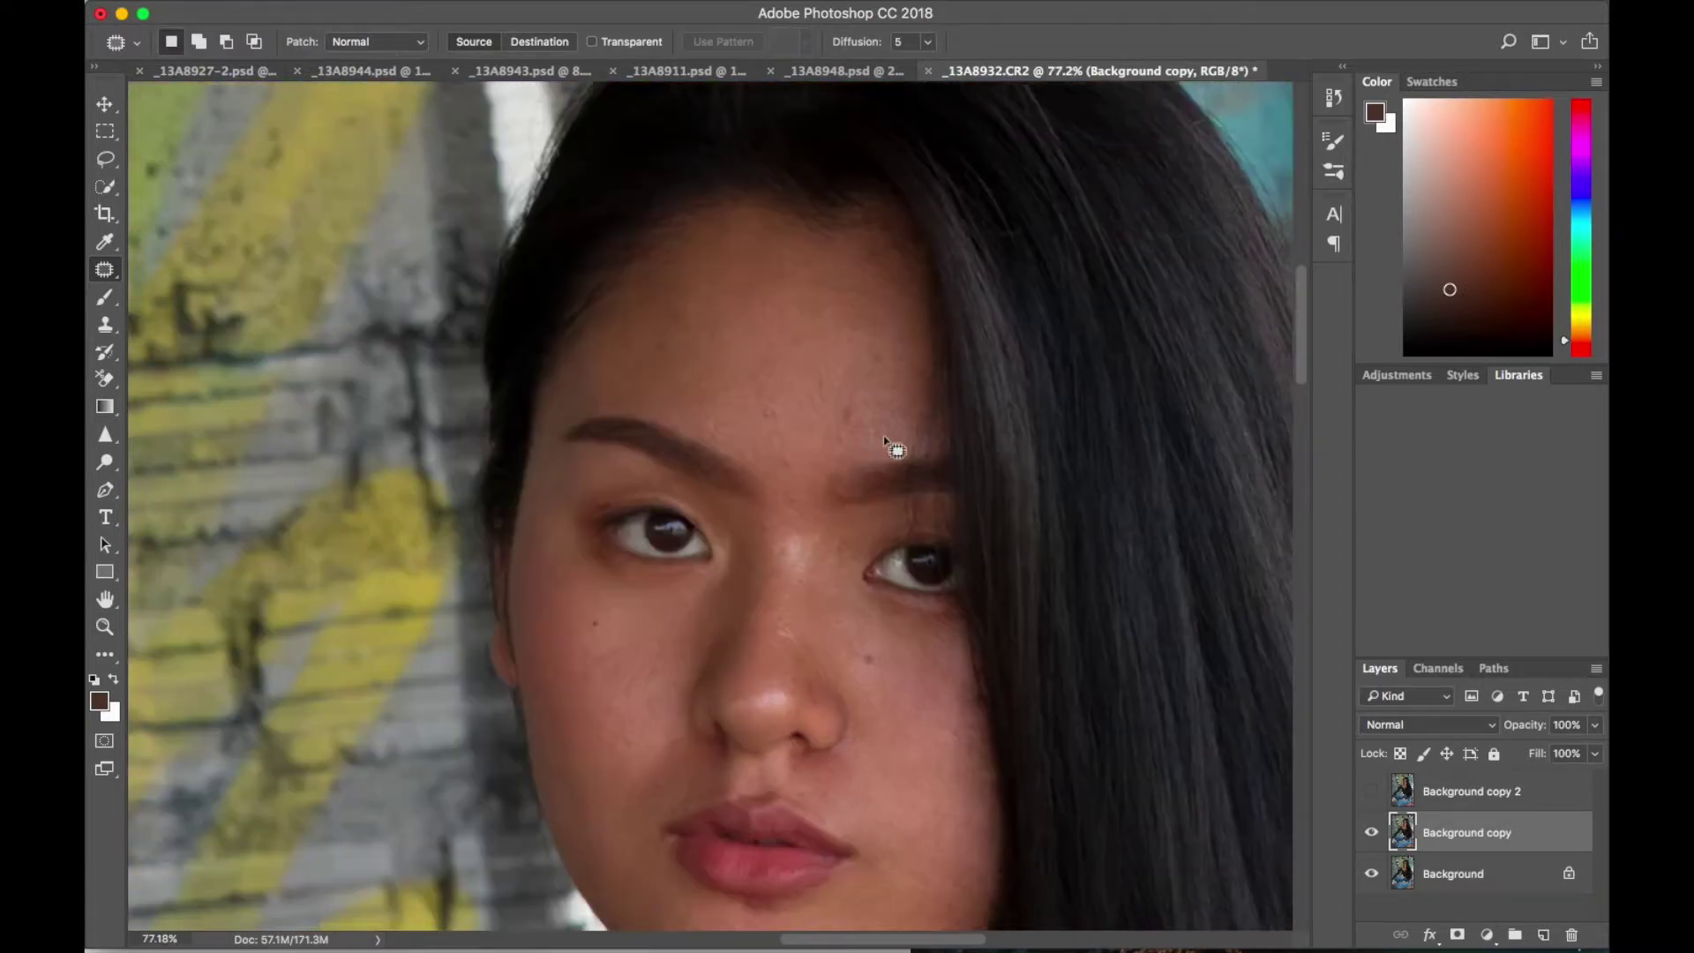
drag(782, 521, 787, 529)
scroll(842, 604, down, 5)
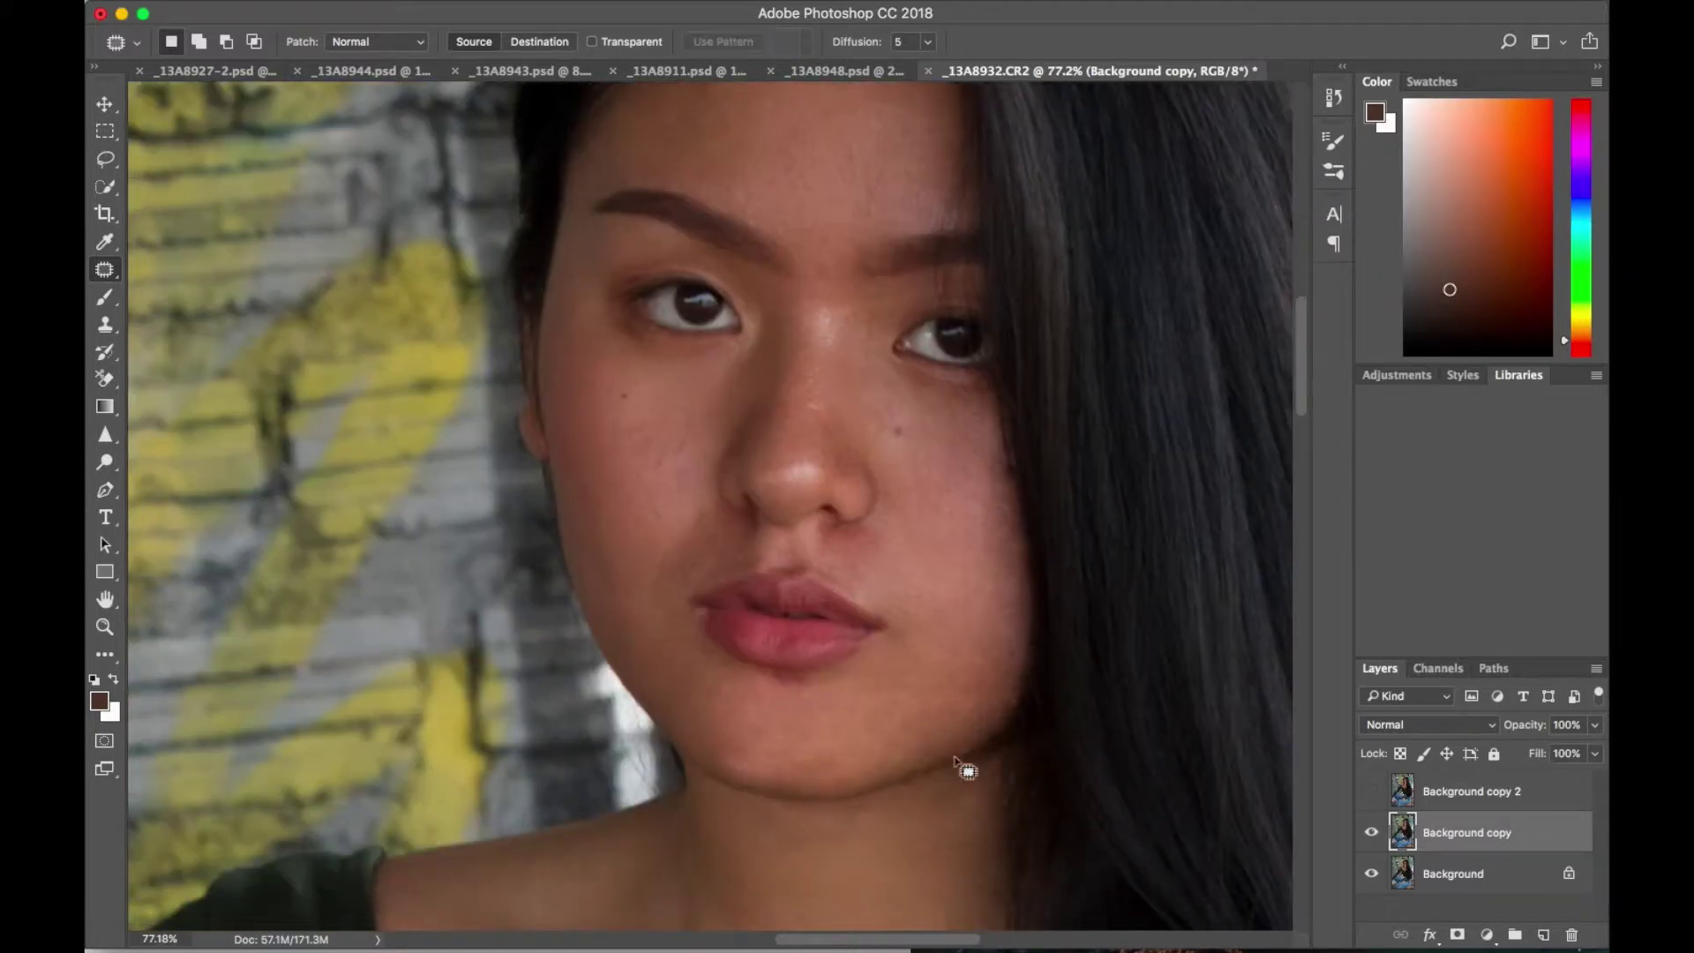
scroll(862, 729, left, 2)
scroll(990, 593, down, 4)
scroll(990, 594, up, 4)
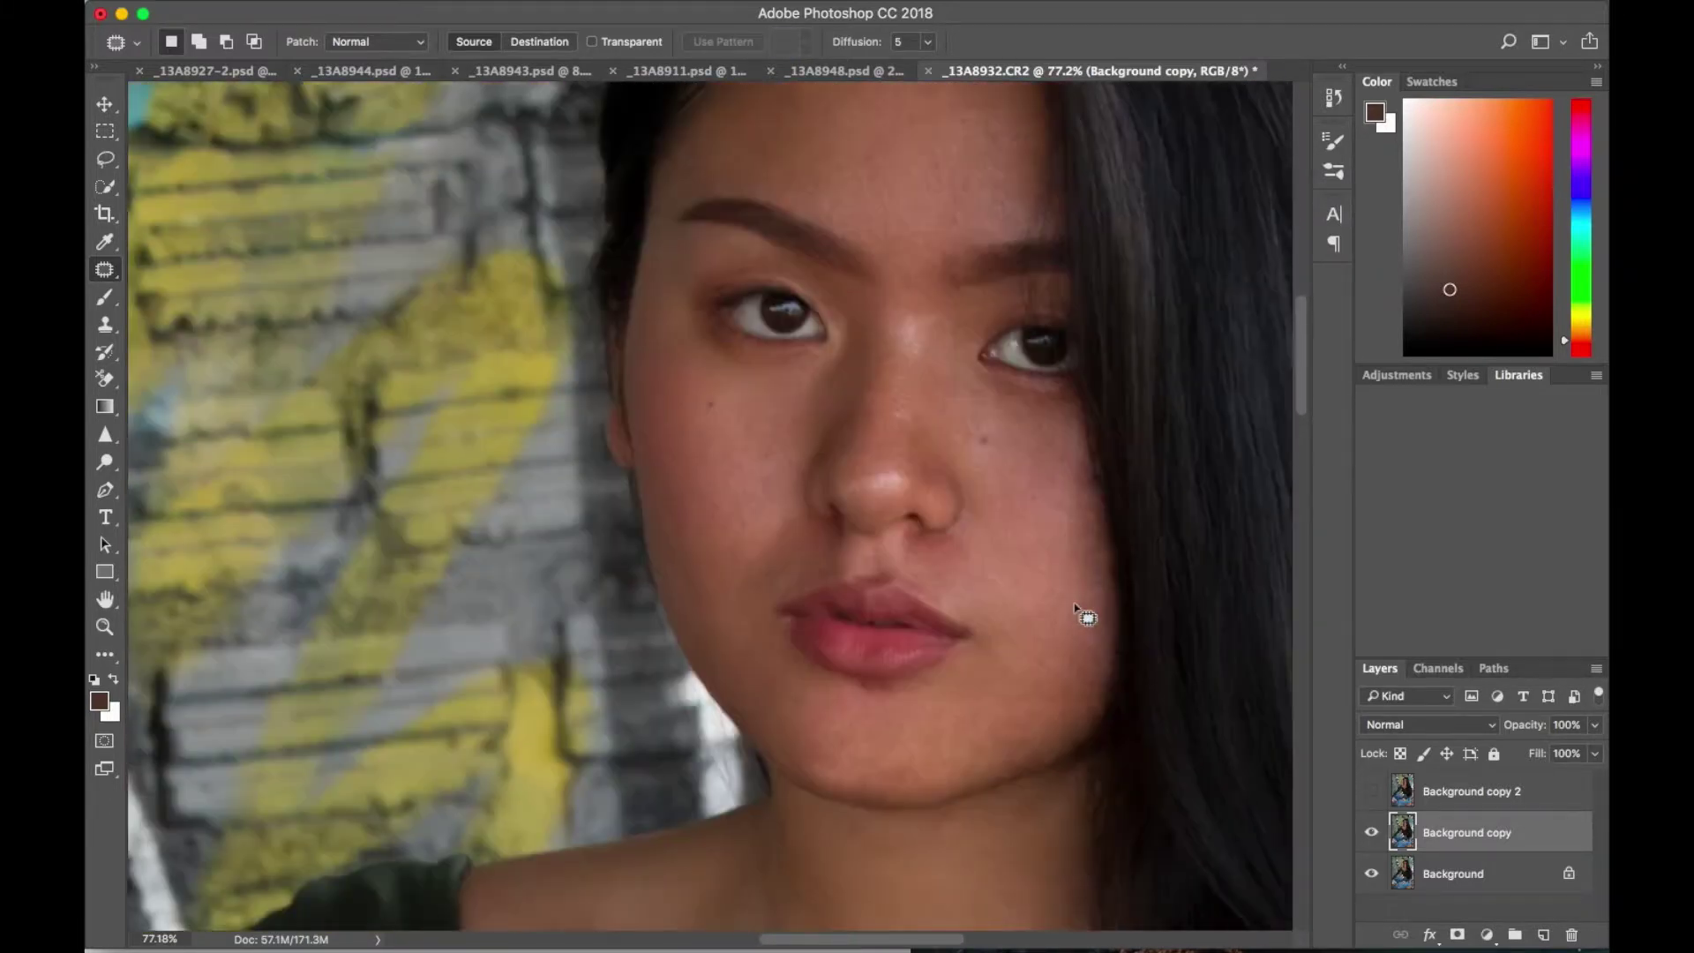
scroll(1070, 604, up, 5)
drag(907, 362, 918, 397)
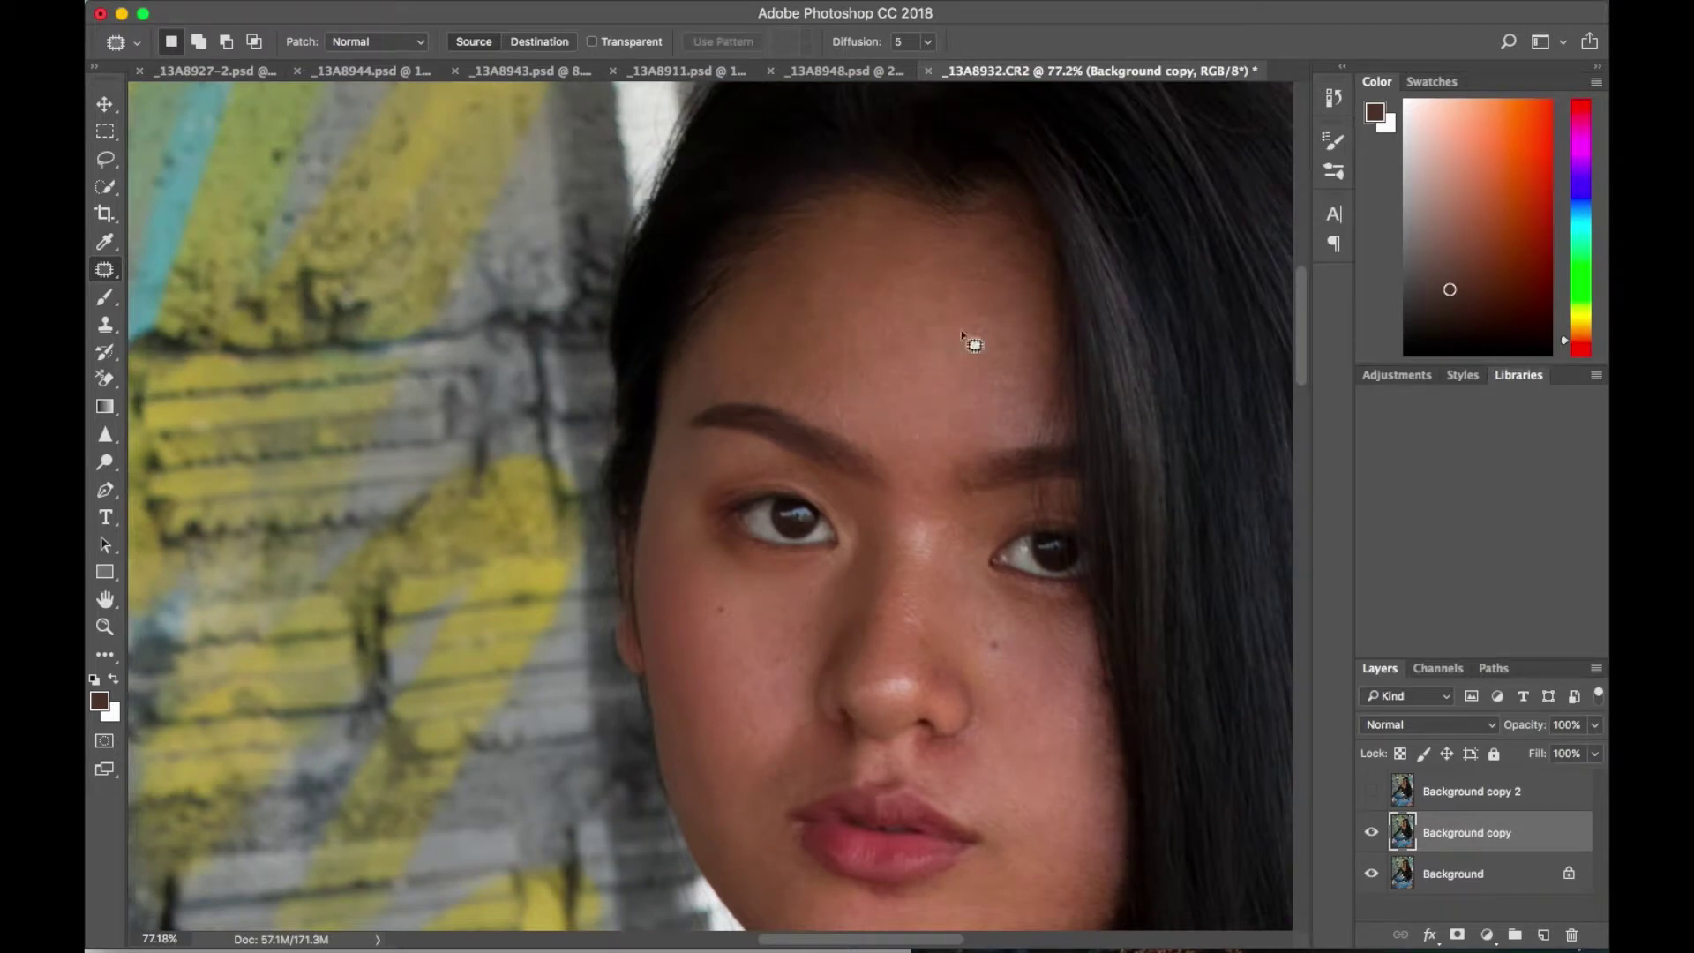
Step: Hide the Background copy layer to compare the retouch with the original
scroll(775, 605, down, 2)
scroll(999, 768, down, 3)
scroll(1037, 696, right, 2)
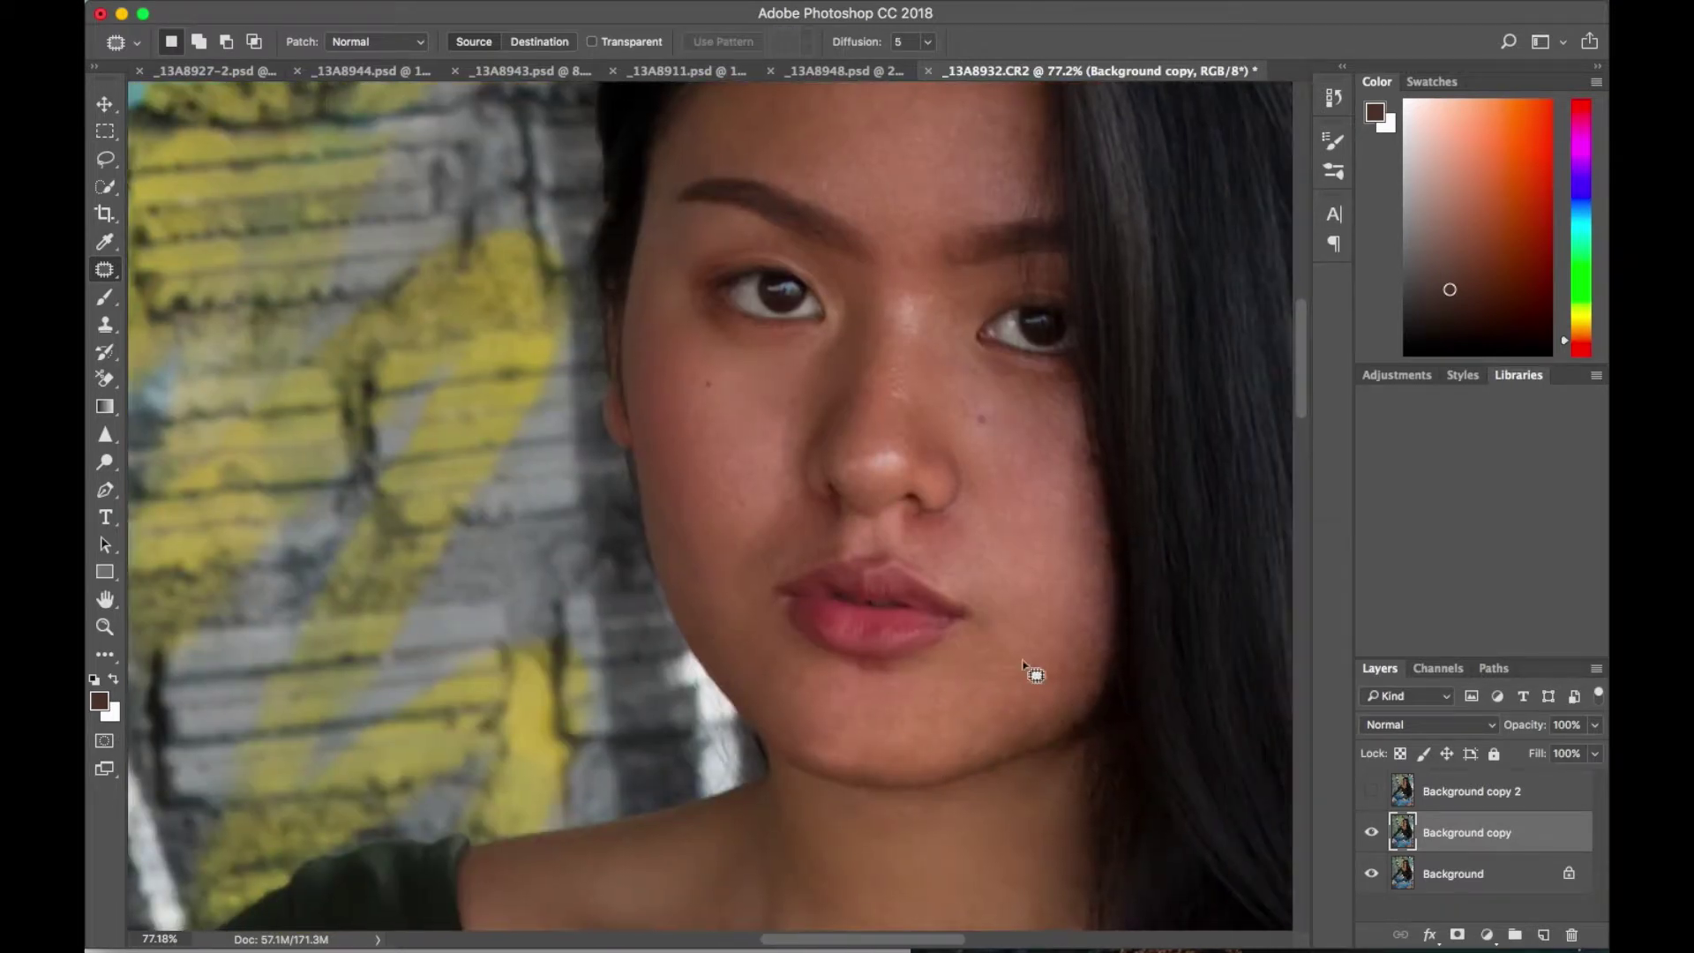
scroll(1058, 618, up, 2)
scroll(1041, 600, down, 3)
click(1371, 832)
click(1371, 832)
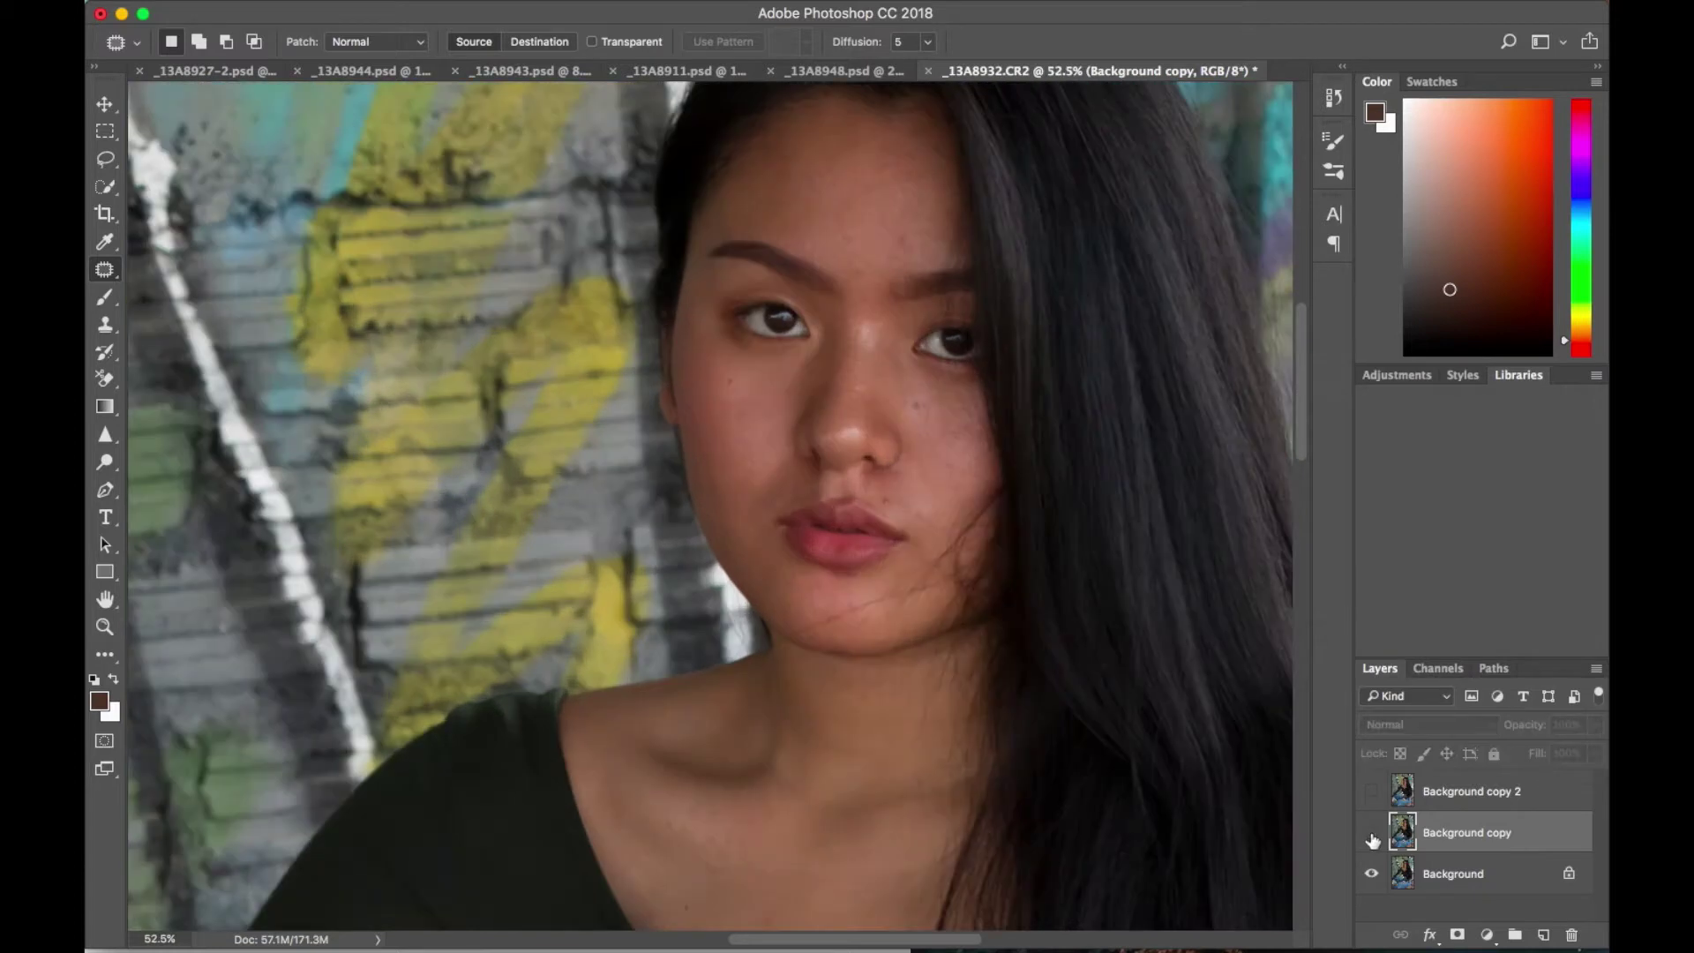
Step: Switch to the Healing Brush, zoom into the face and keep a 21 px brush size
key(ctrl+minus)
scroll(919, 534, up, 3)
key(shift+j)
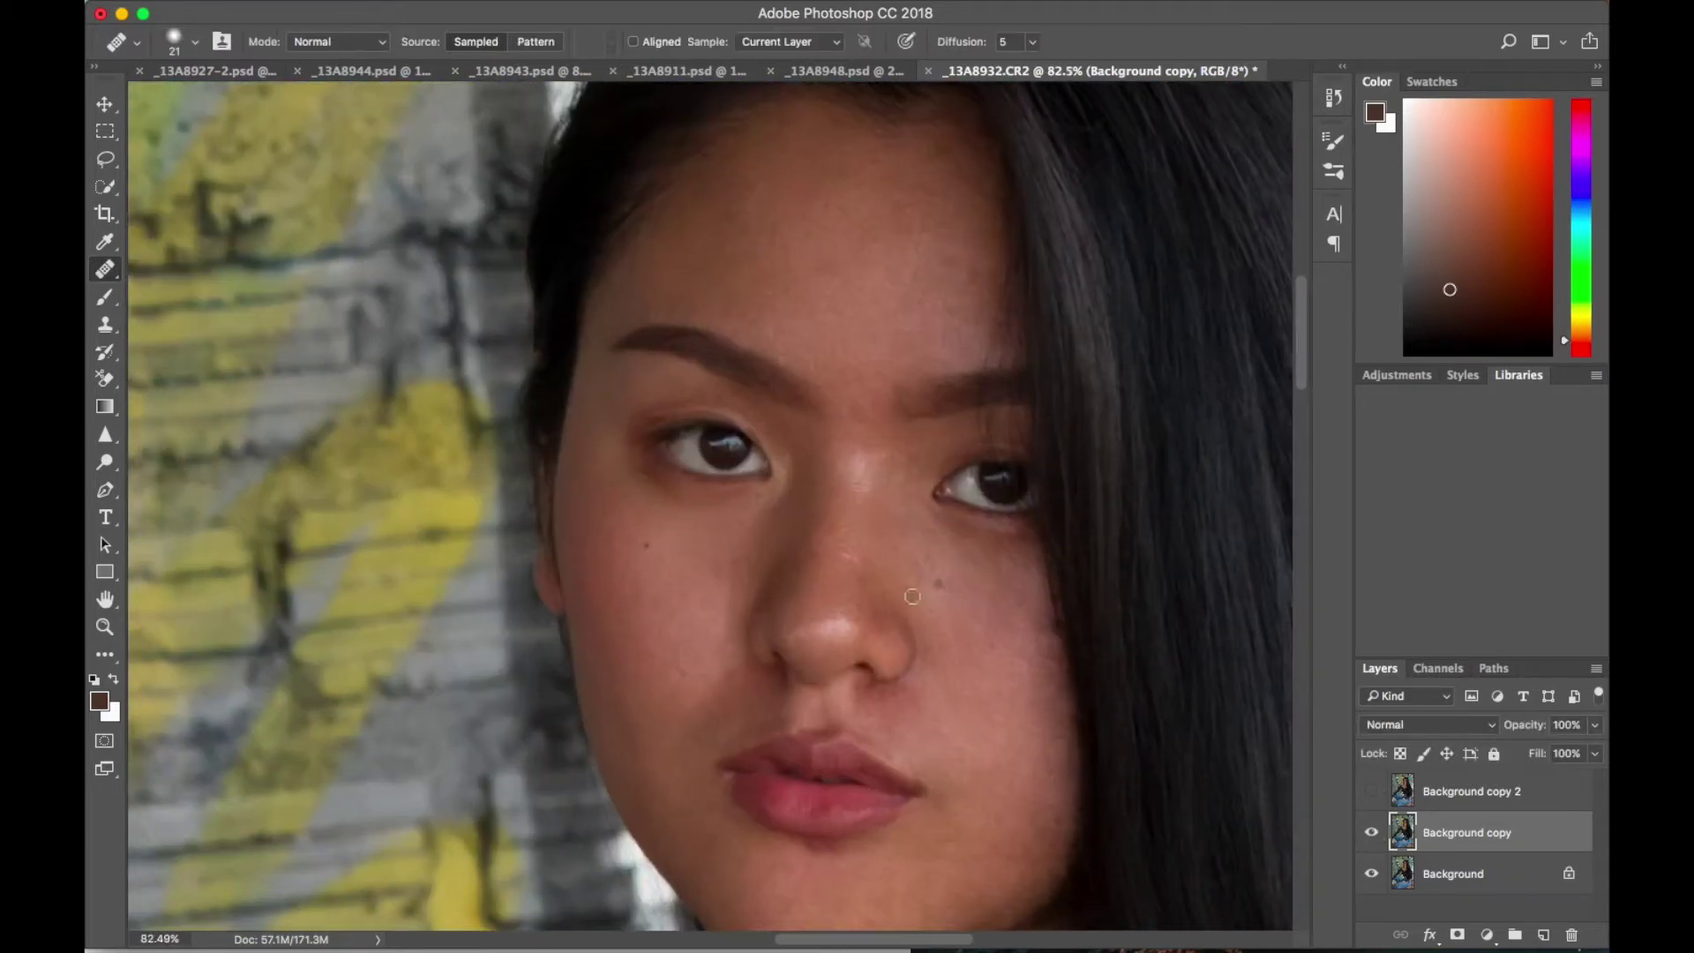
scroll(640, 625, up, 2)
scroll(714, 579, up, 2)
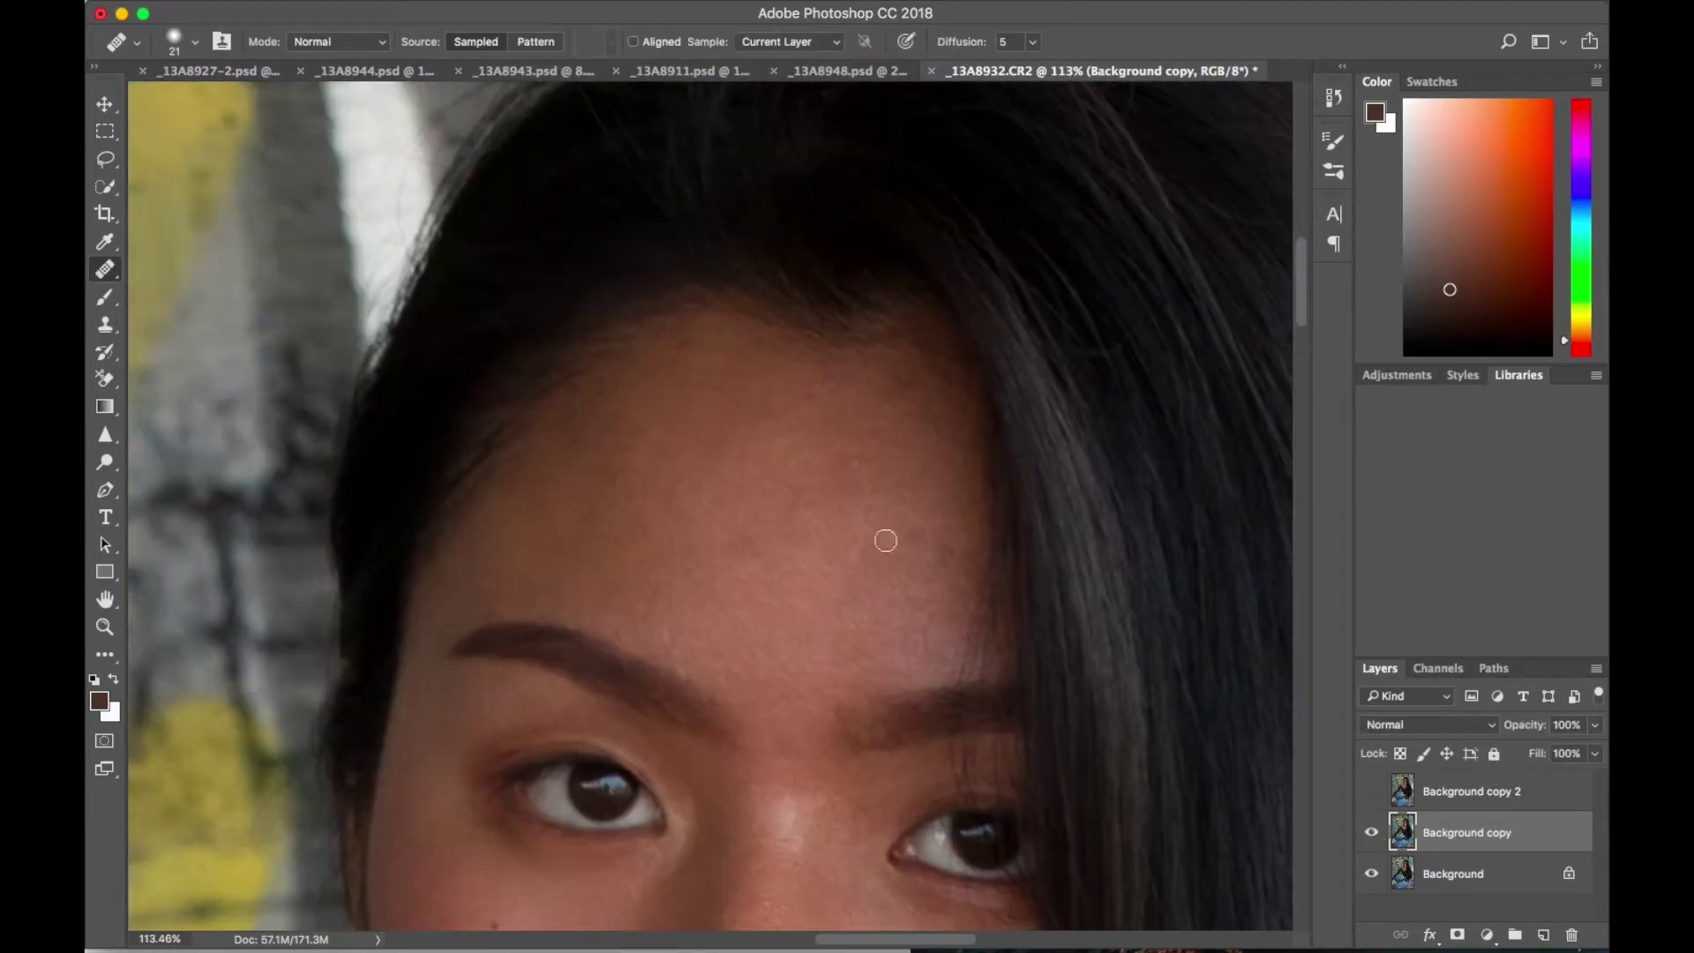
scroll(693, 499, down, 3)
scroll(692, 530, down, 3)
scroll(696, 618, up, 2)
right_click(696, 664)
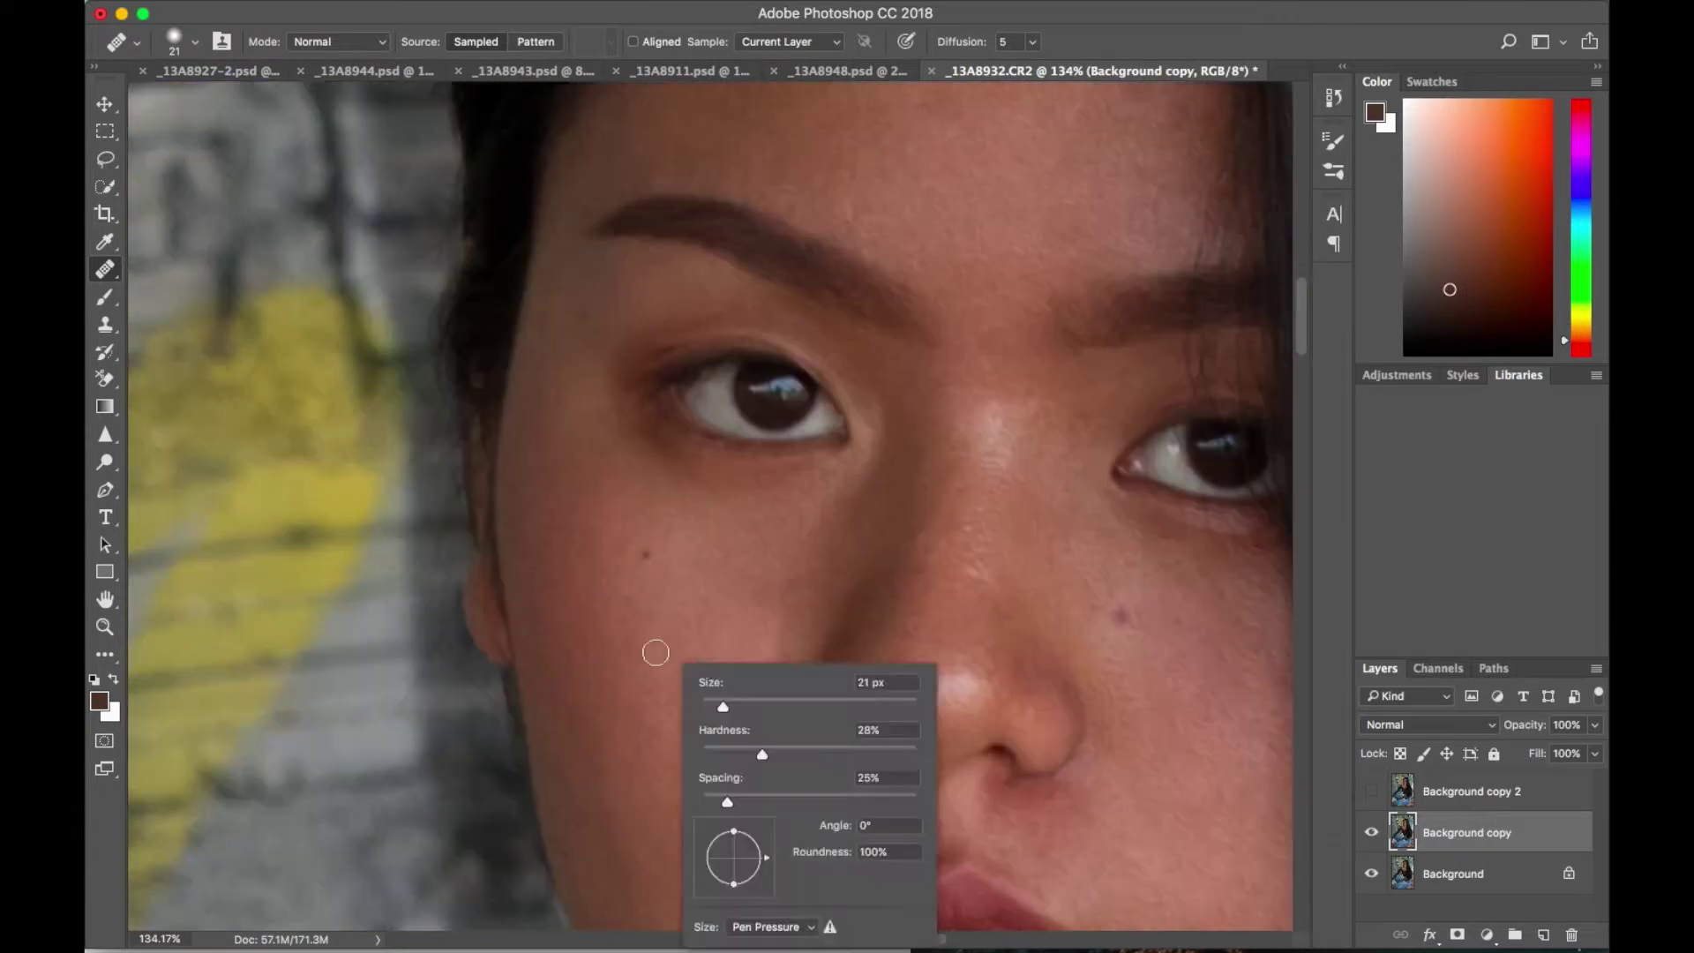
key(Escape)
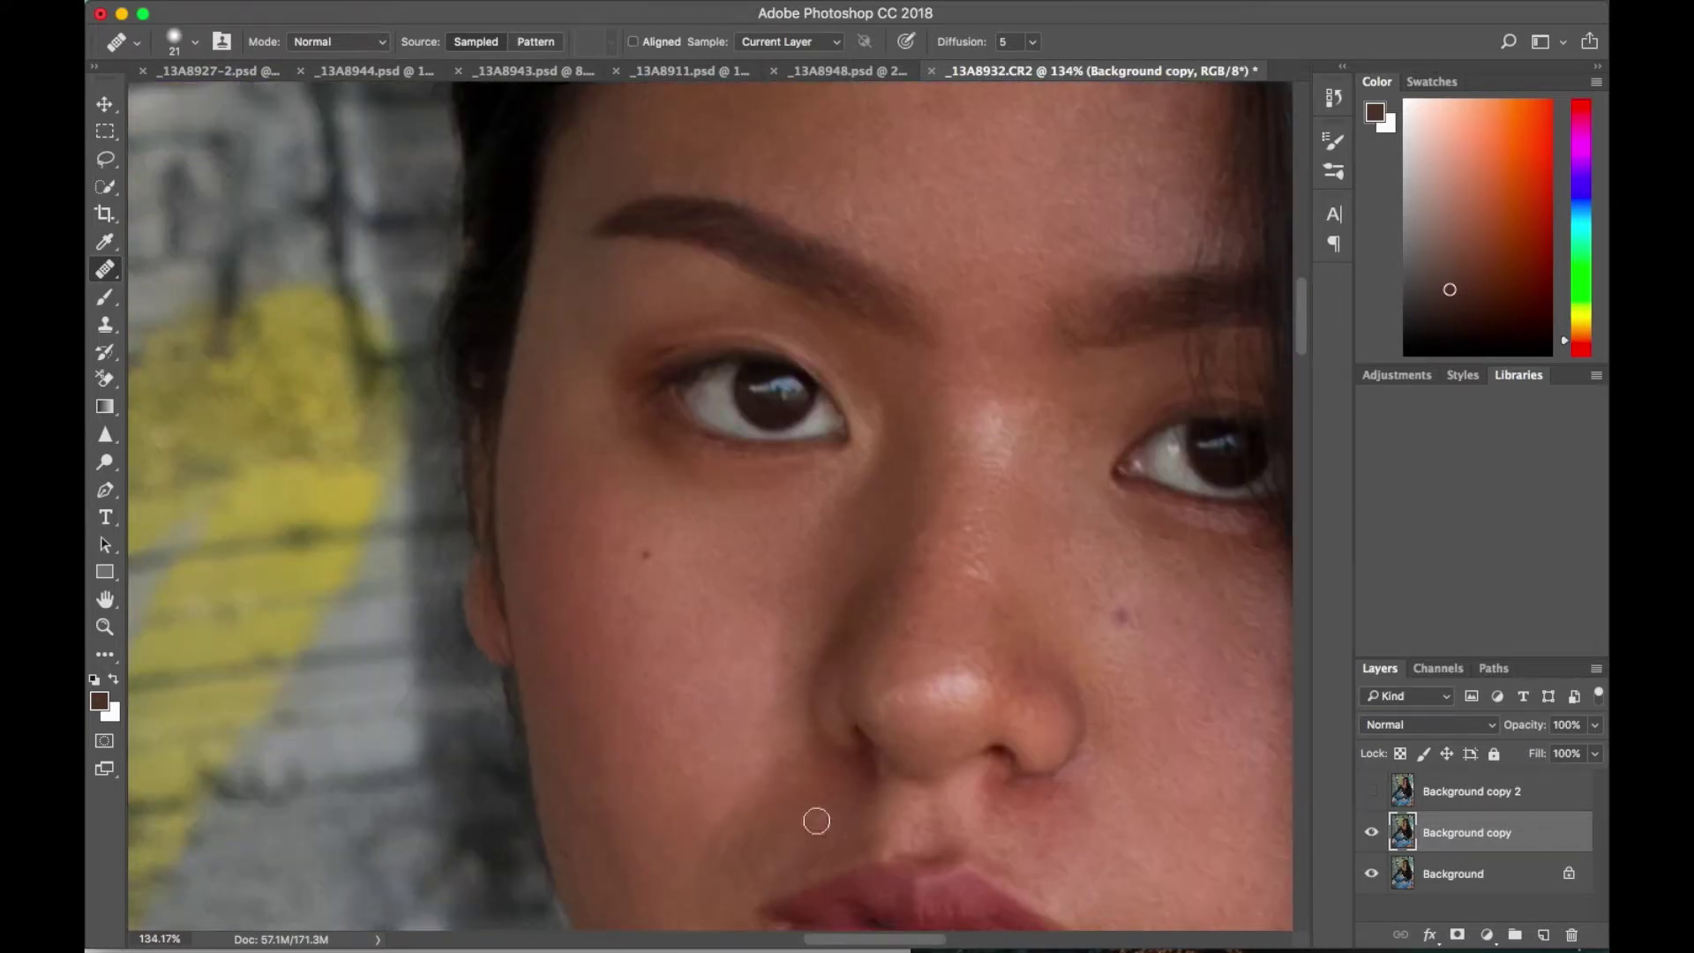
Step: Heal a small mark on the forehead with the Healing Brush
scroll(816, 820, down, 2)
scroll(917, 618, left, 1)
scroll(1063, 220, up, 1)
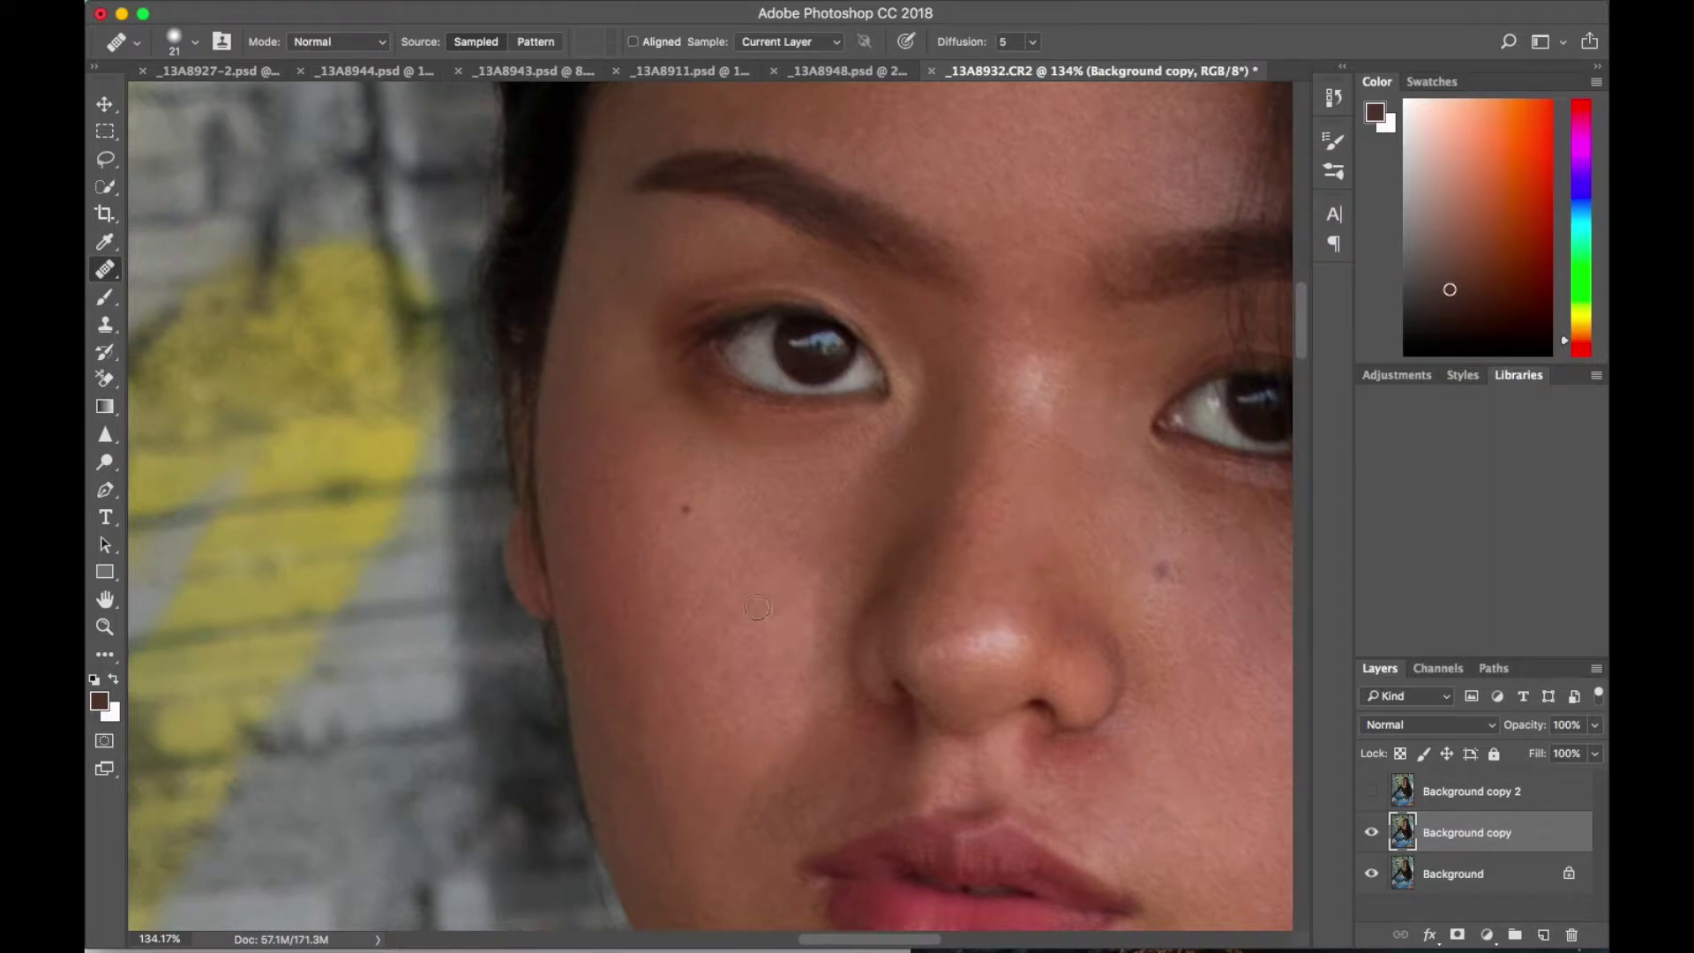
scroll(1034, 679, down, 2)
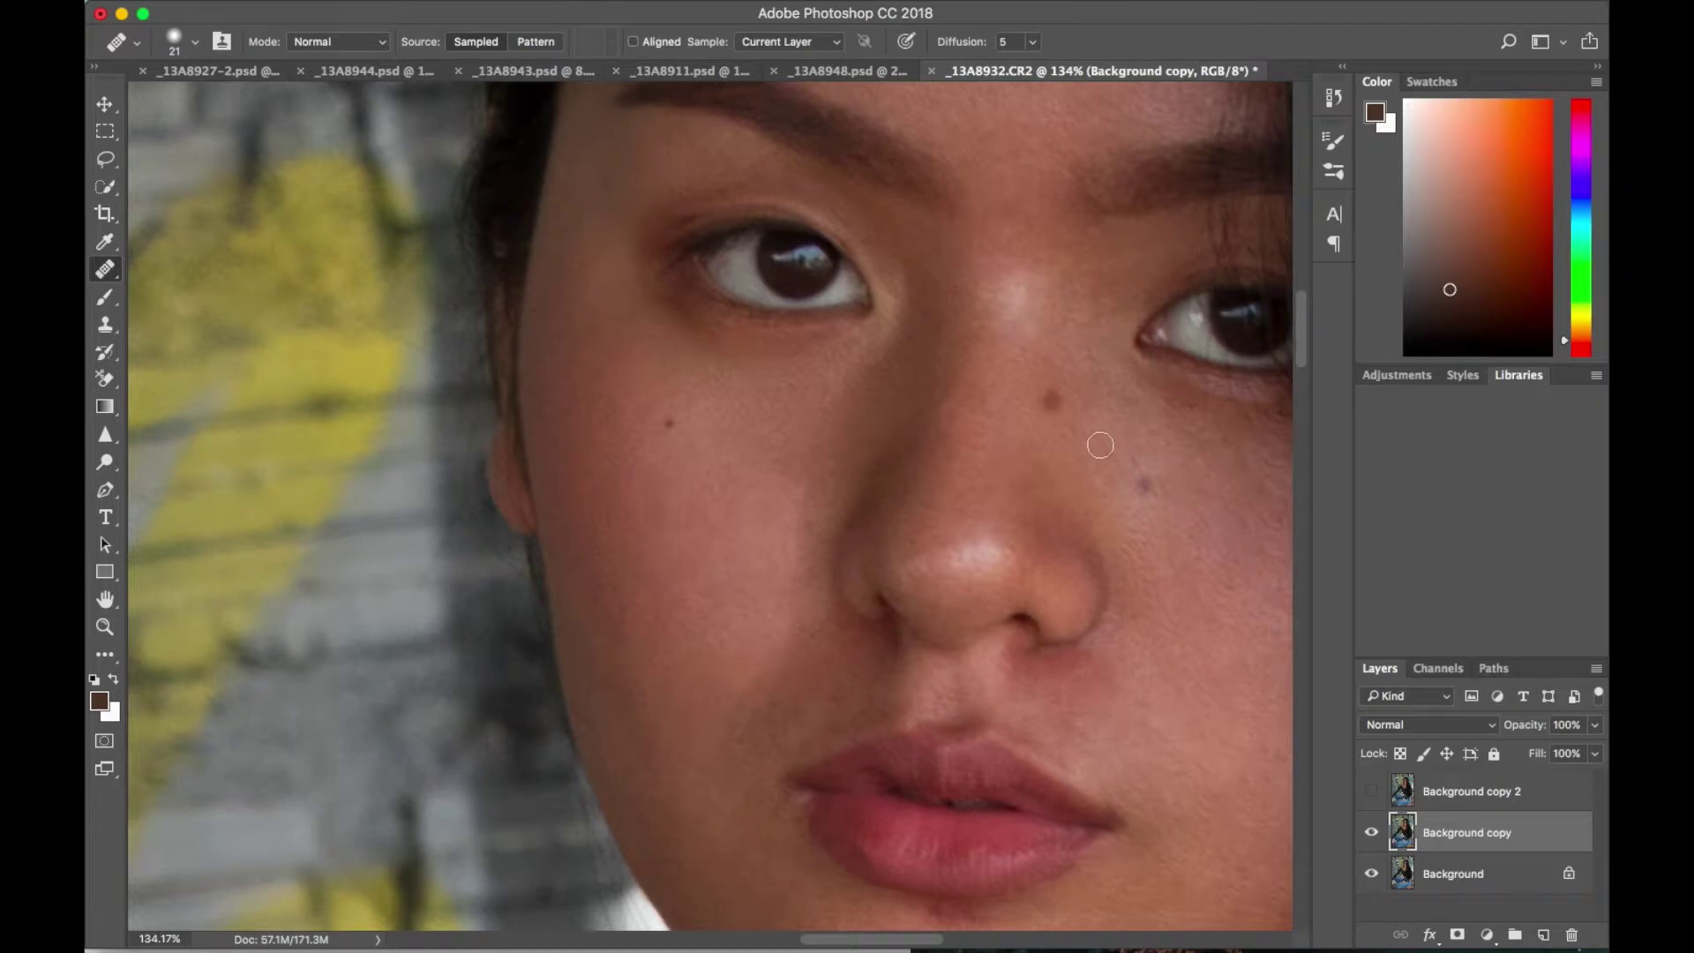
scroll(1100, 444, down, 1)
scroll(643, 567, up, 2)
scroll(1069, 464, up, 10)
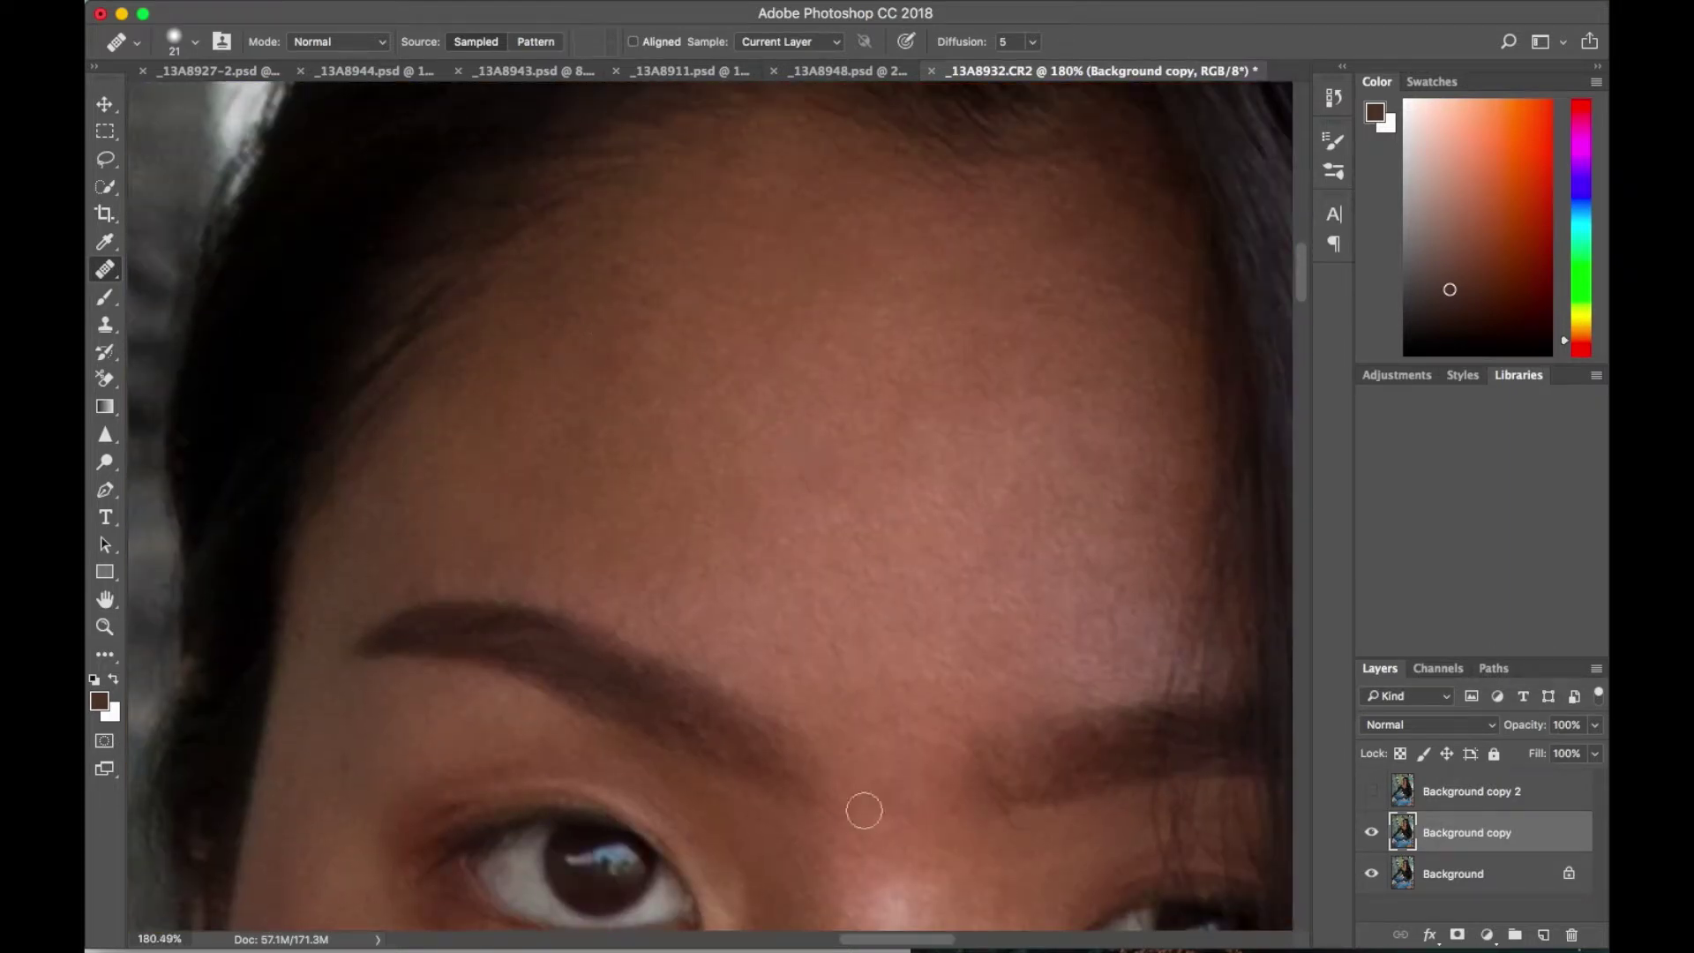
click(968, 494)
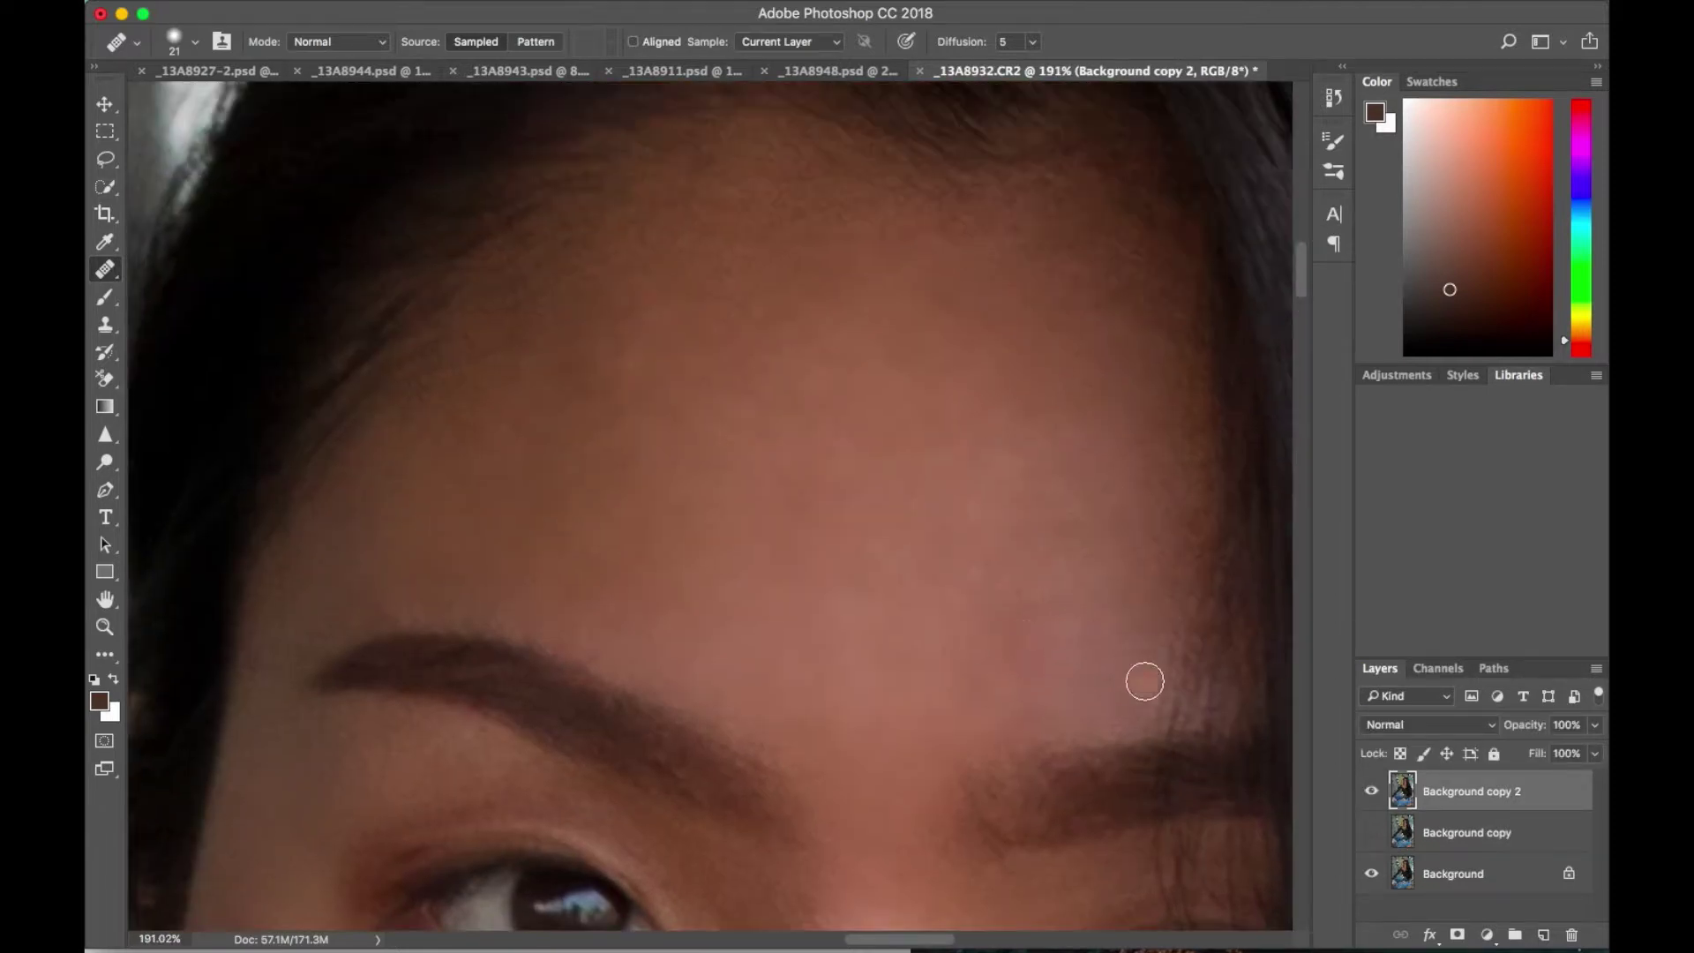
Step: Heal small marks on the forehead and under-eye skin with the Healing Brush
scroll(749, 402, up, 2)
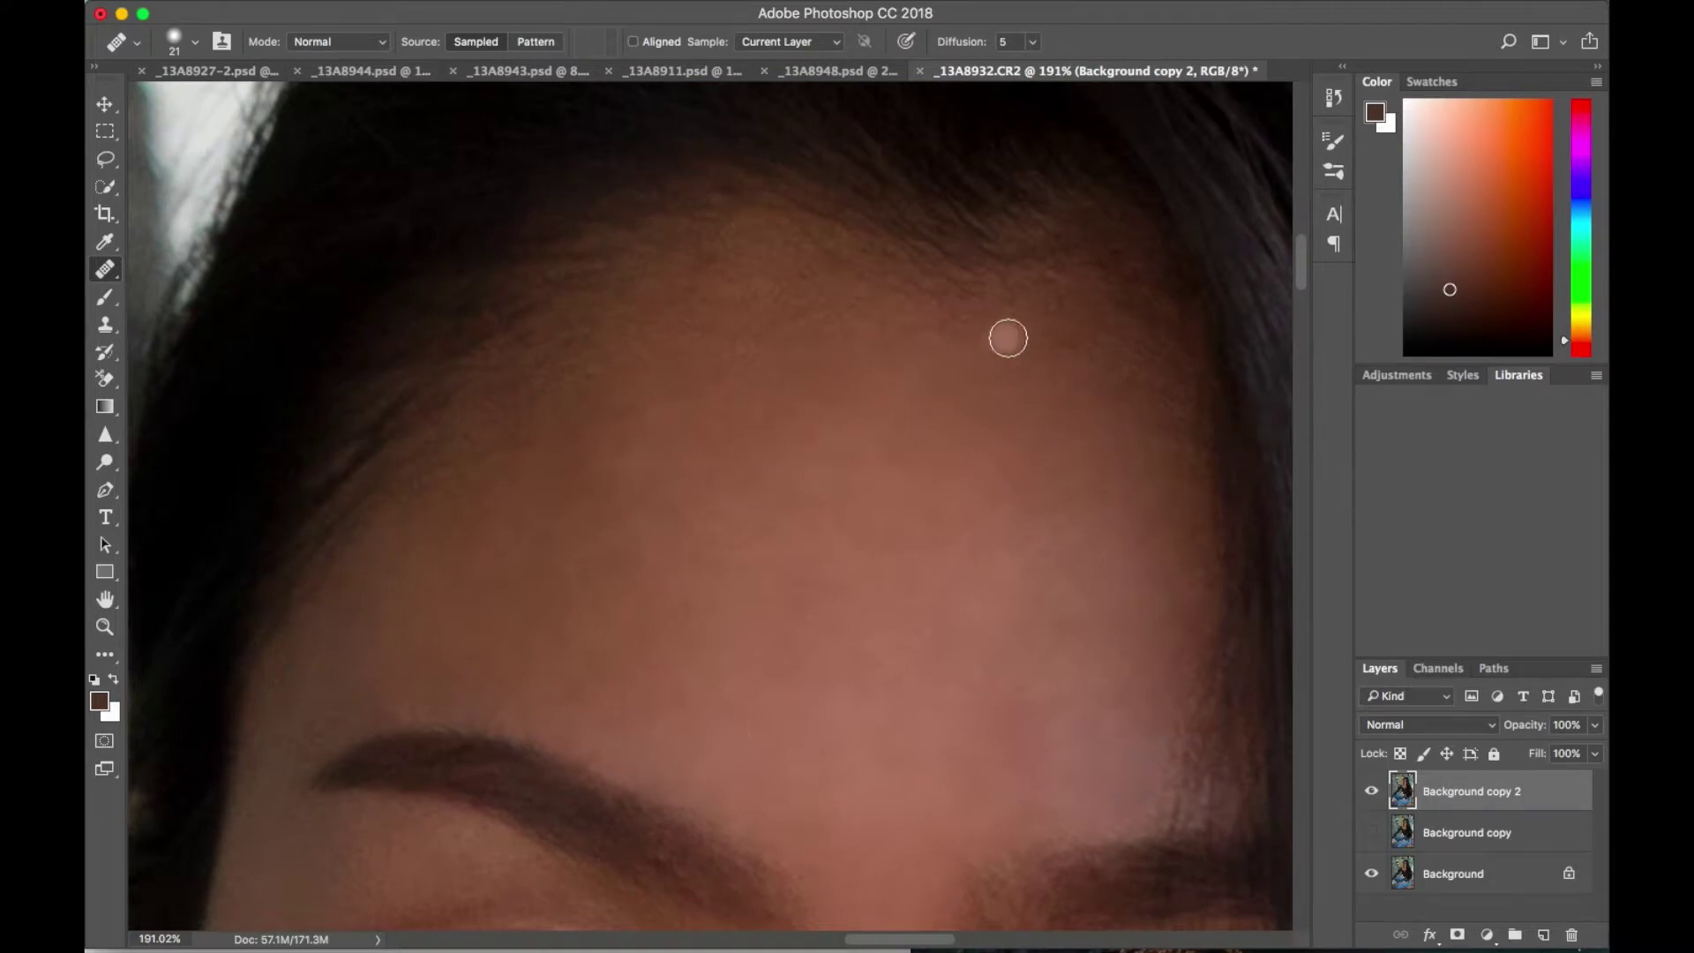
scroll(750, 393, down, 3)
scroll(749, 392, left, 2)
scroll(596, 385, up, 1)
scroll(596, 386, left, 1)
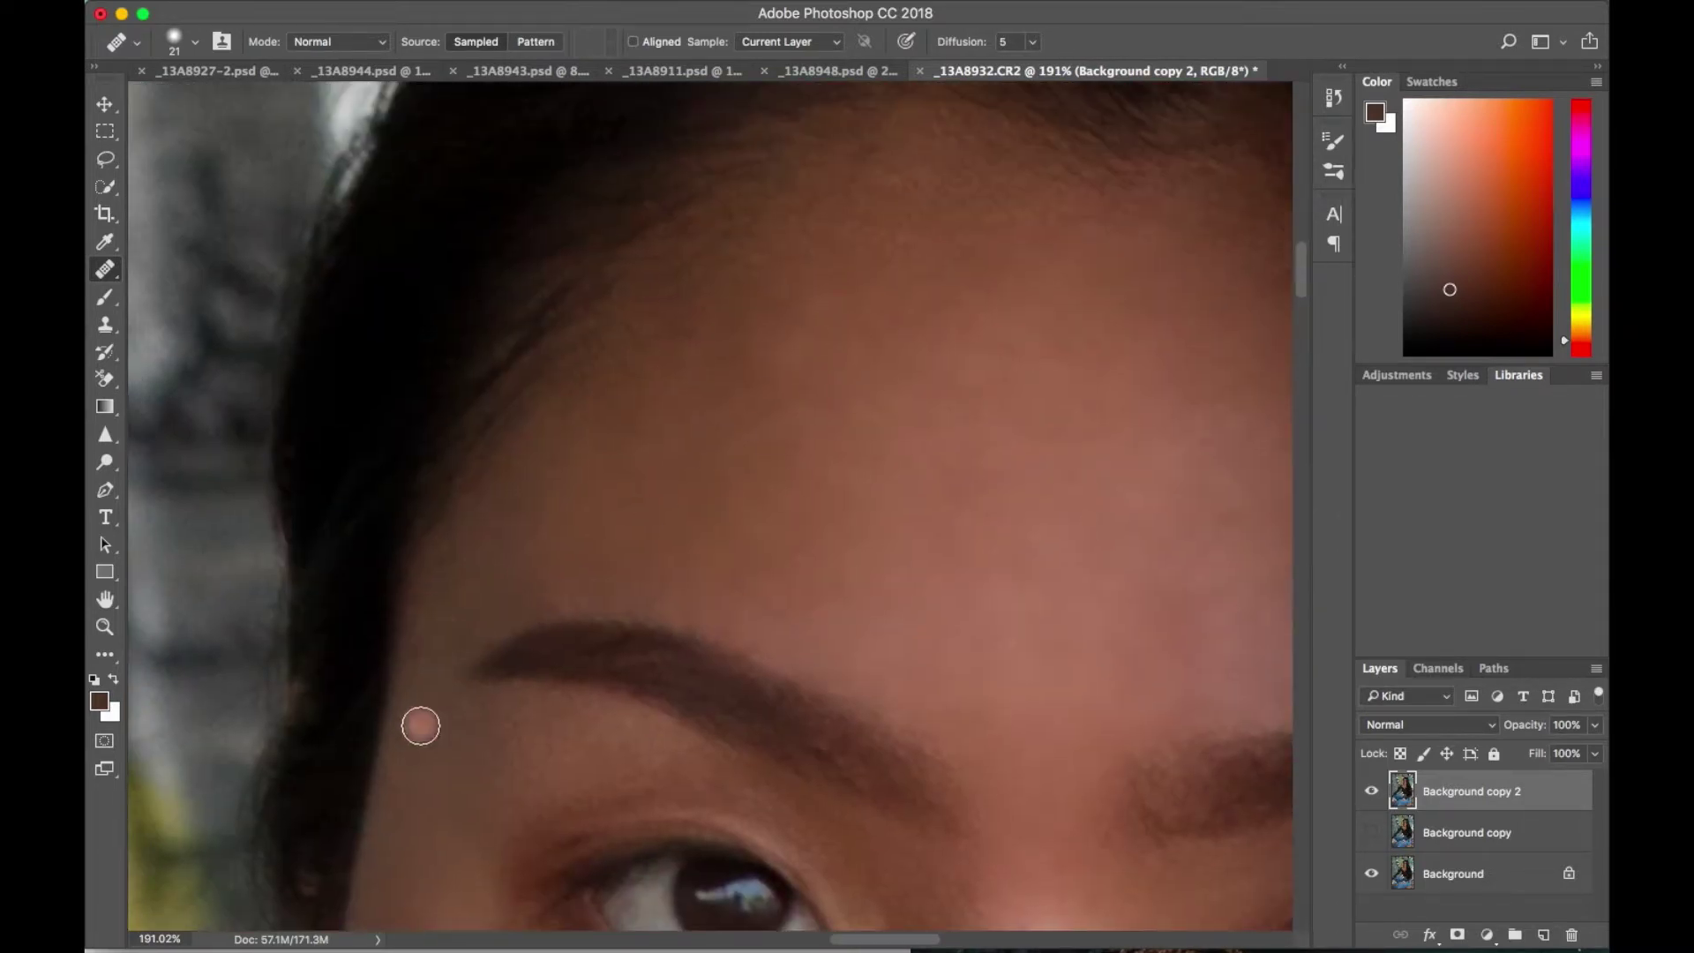
scroll(953, 537, down, 3)
scroll(860, 651, down, 5)
scroll(741, 624, down, 1)
scroll(741, 623, left, 1)
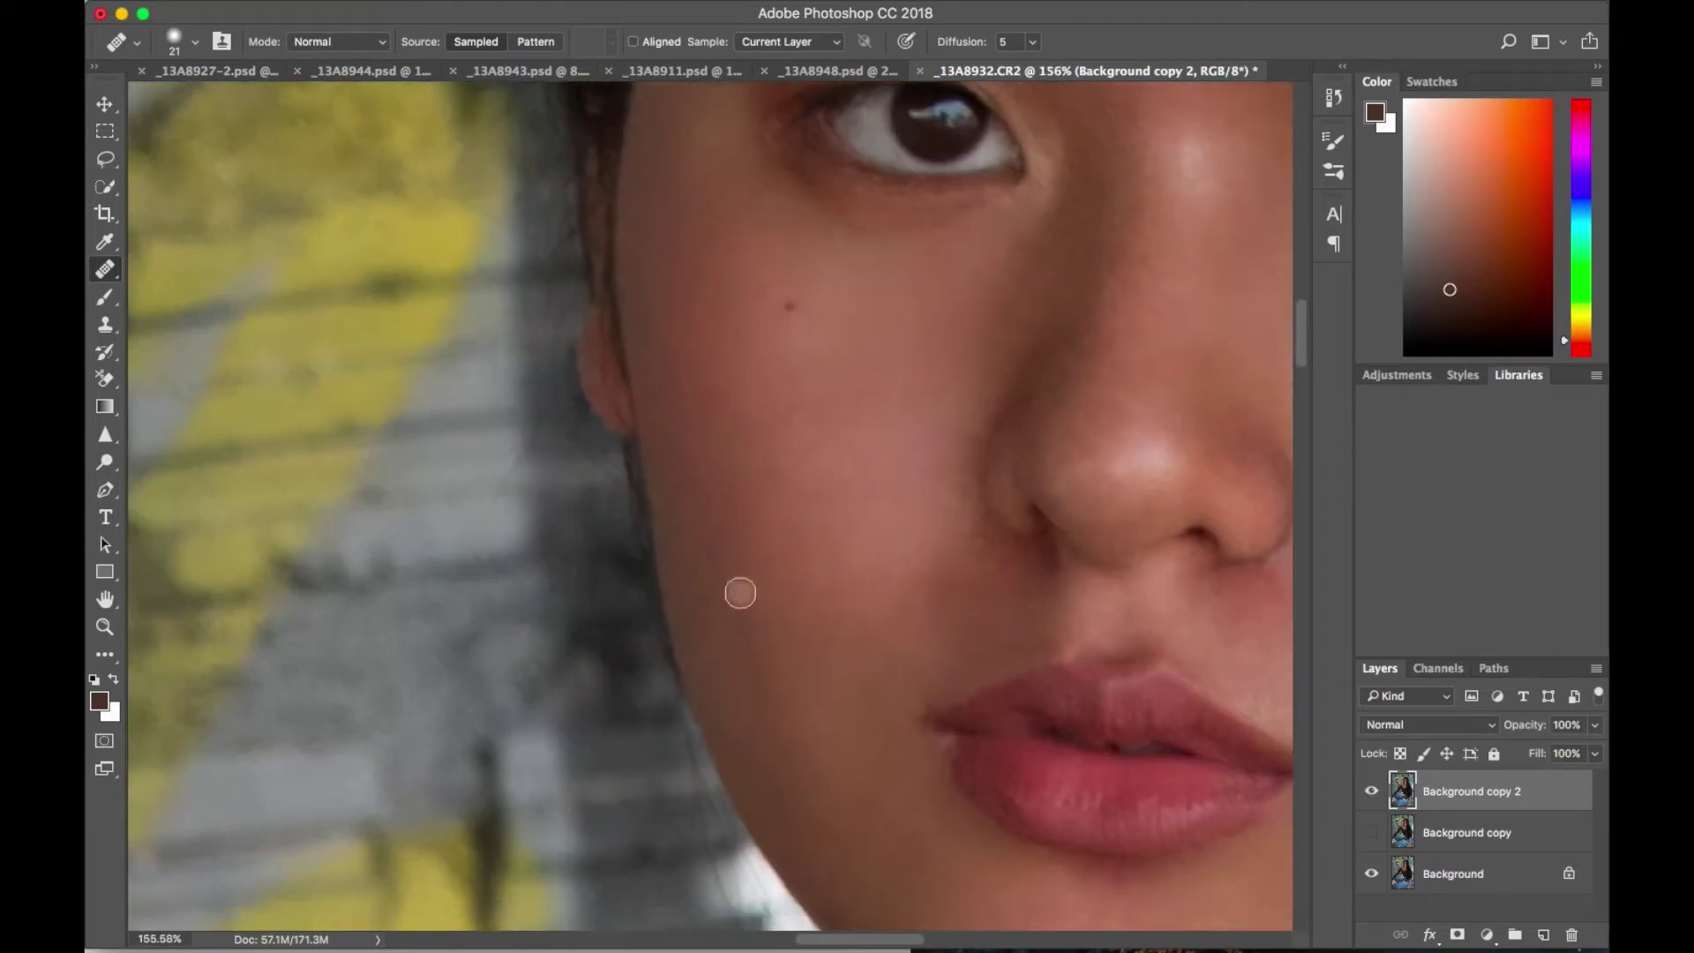
scroll(1043, 281, up, 1)
scroll(1043, 281, right, 1)
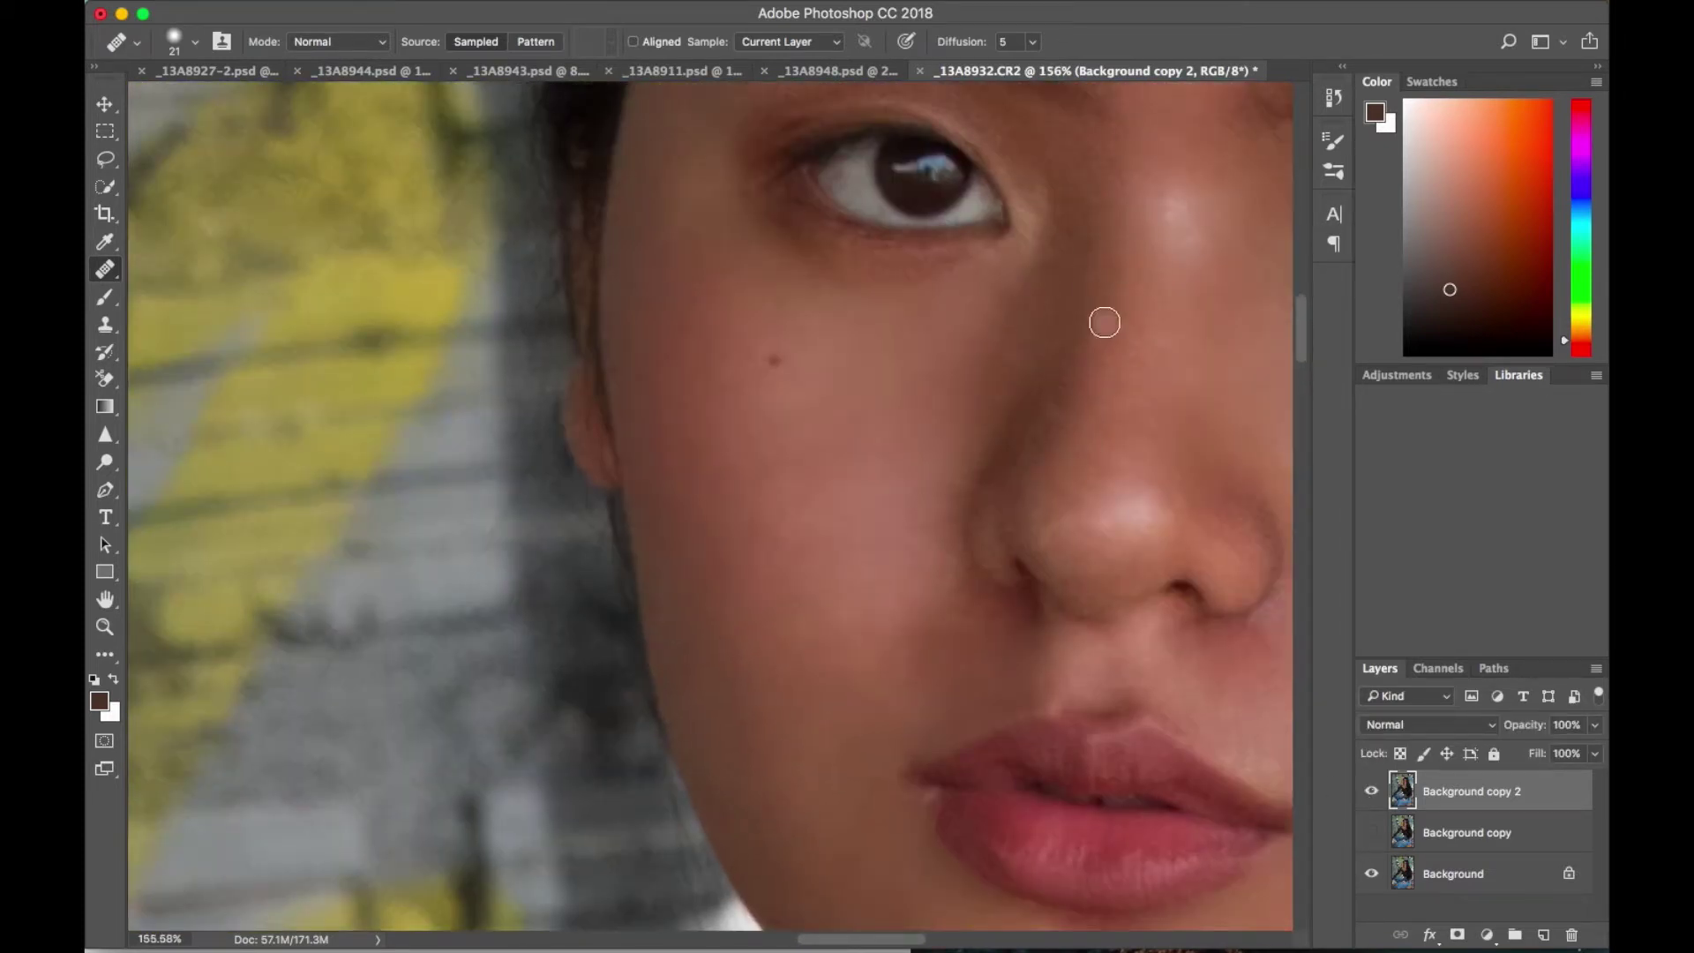
Step: Keep healing small marks across the cheek and nose skin
scroll(1110, 306, up, 2)
scroll(1111, 305, right, 1)
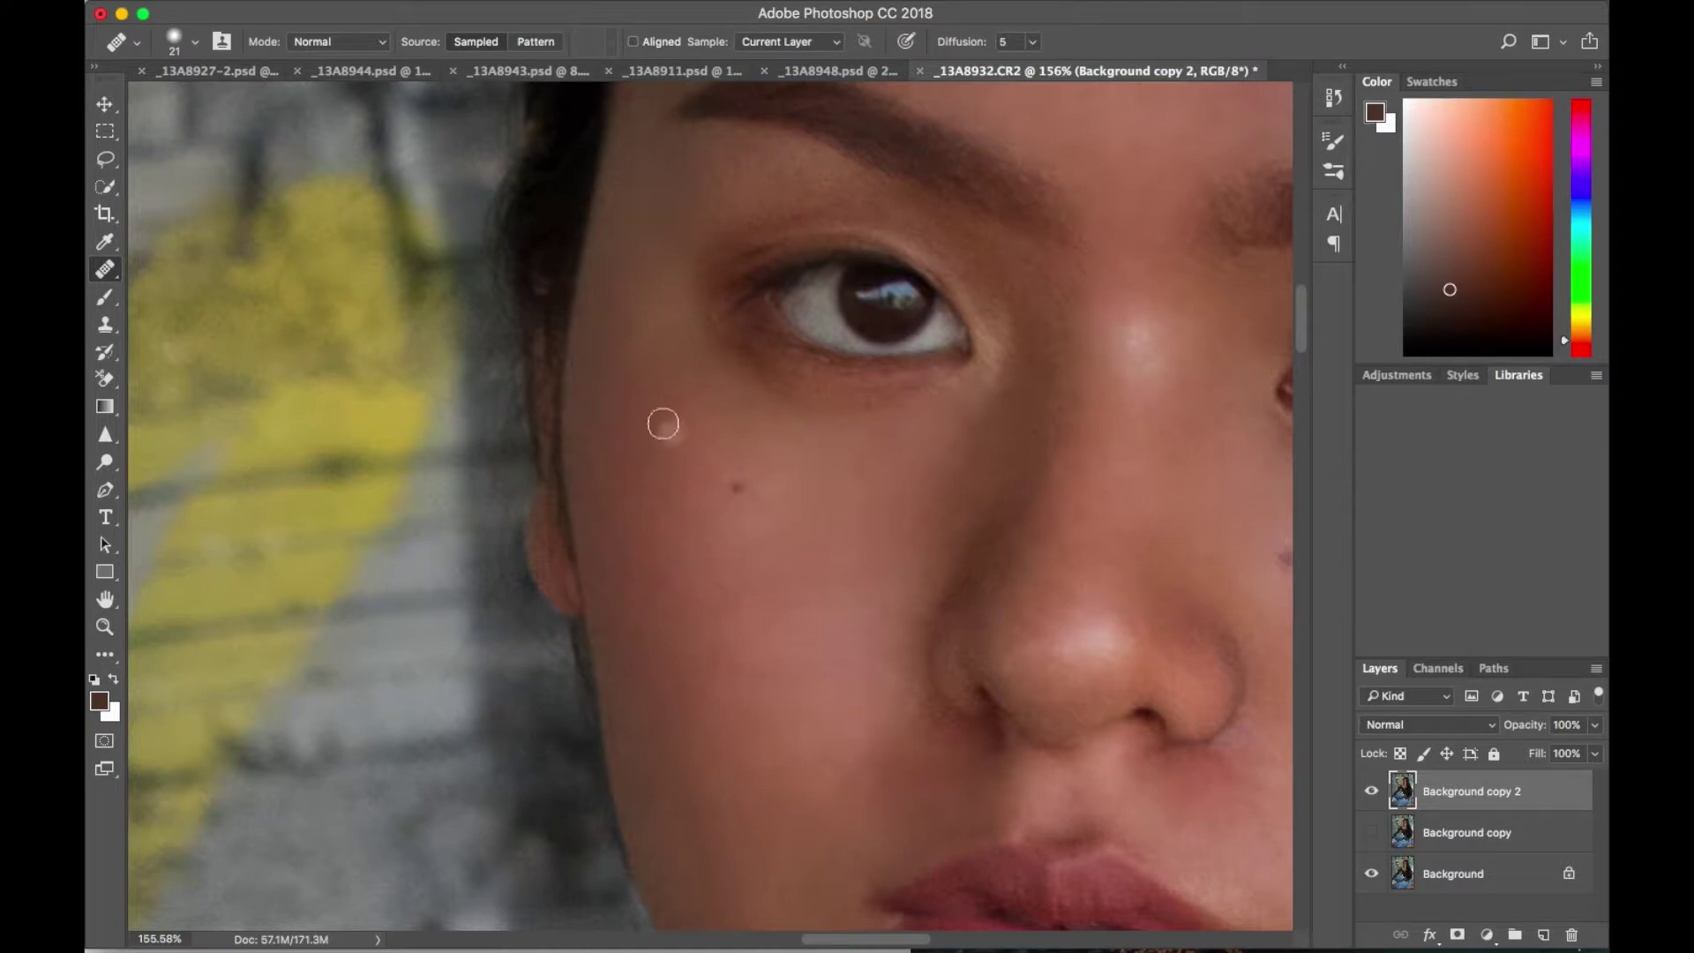
scroll(827, 538, down, 1)
scroll(827, 538, right, 1)
scroll(1032, 523, up, 4)
scroll(1032, 522, left, 2)
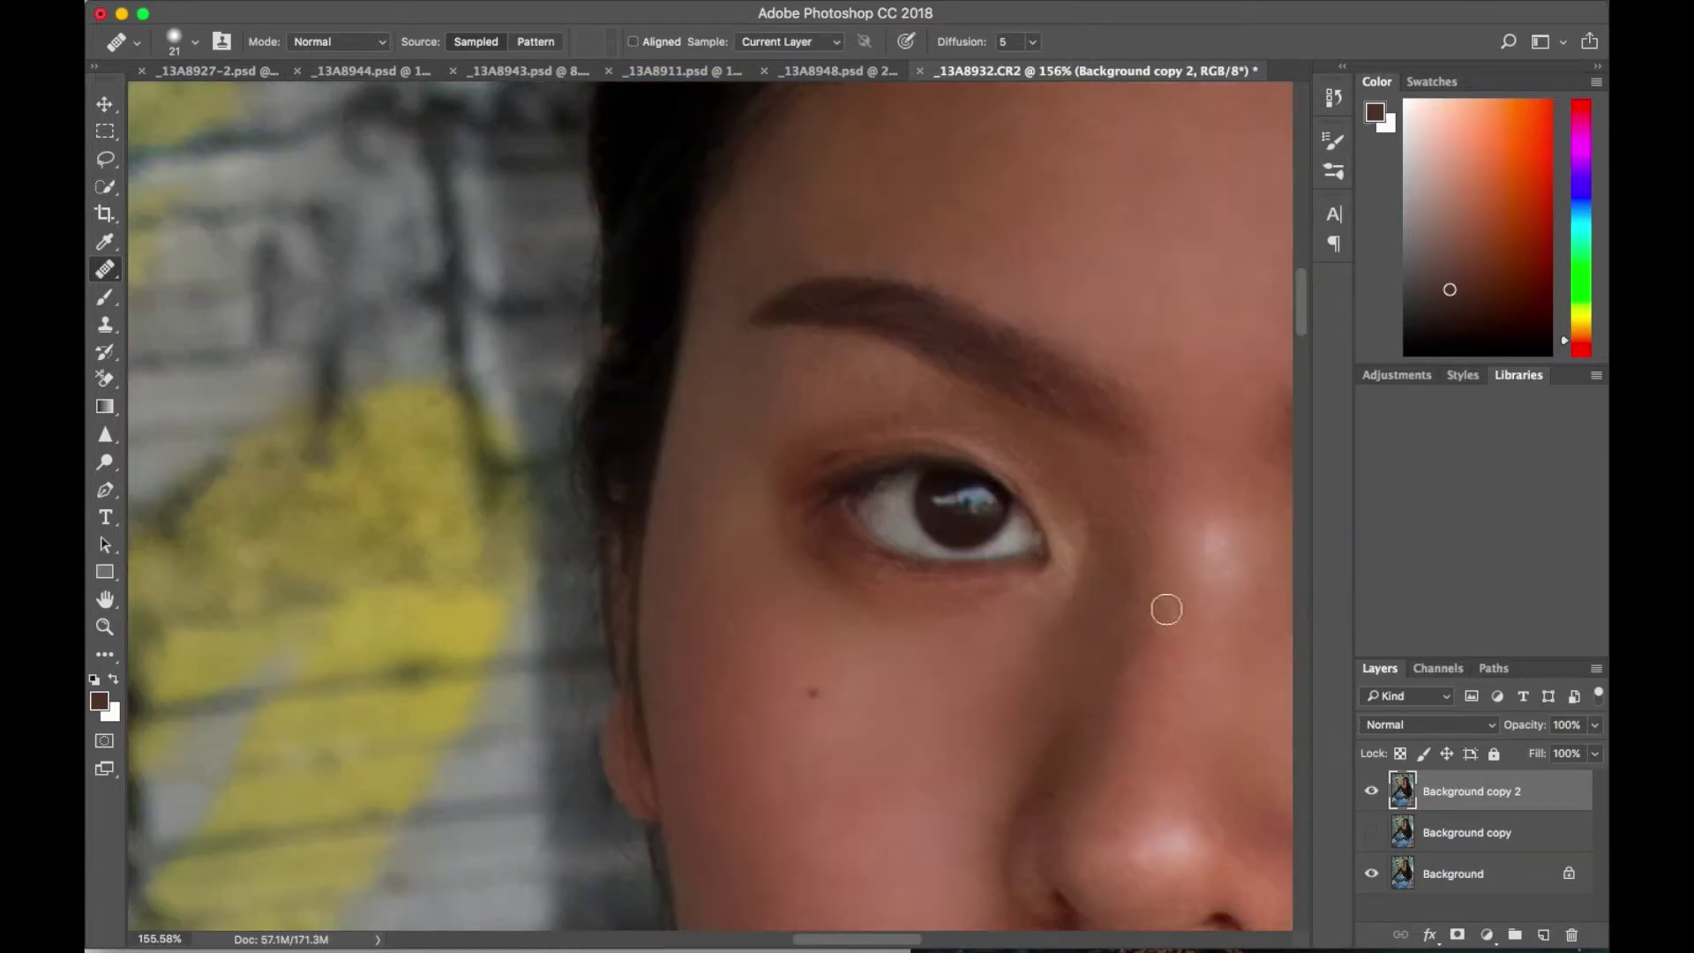
scroll(1152, 567, down, 2)
scroll(1153, 567, right, 1)
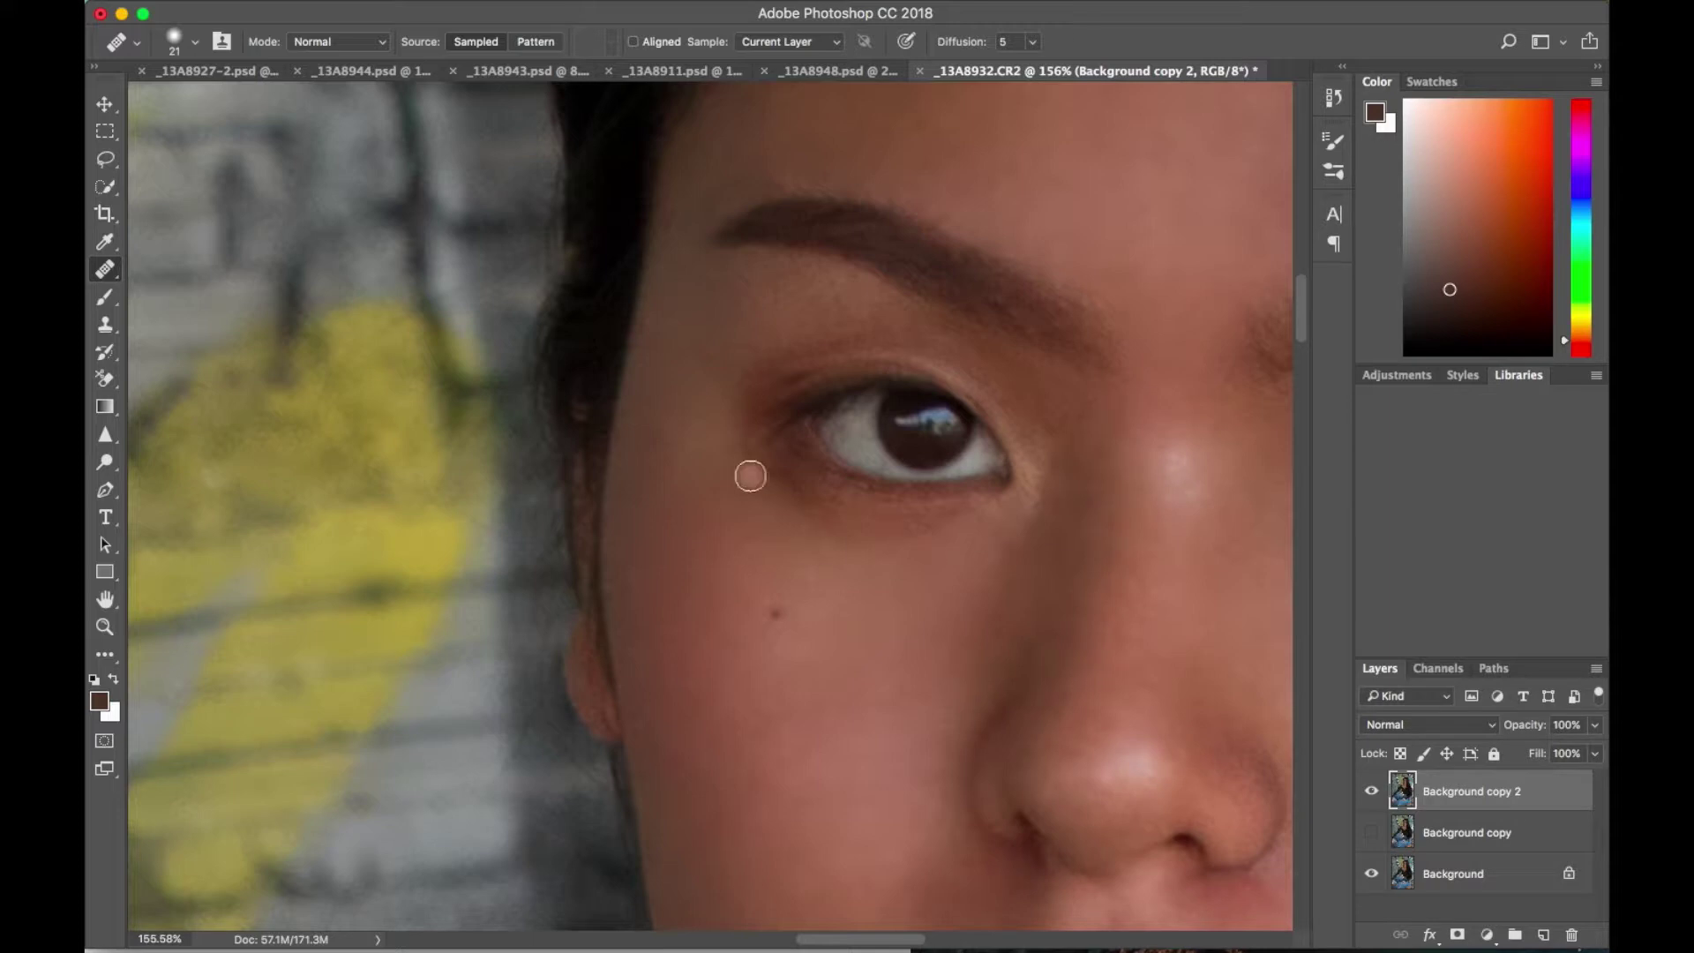
scroll(641, 351, up, 2)
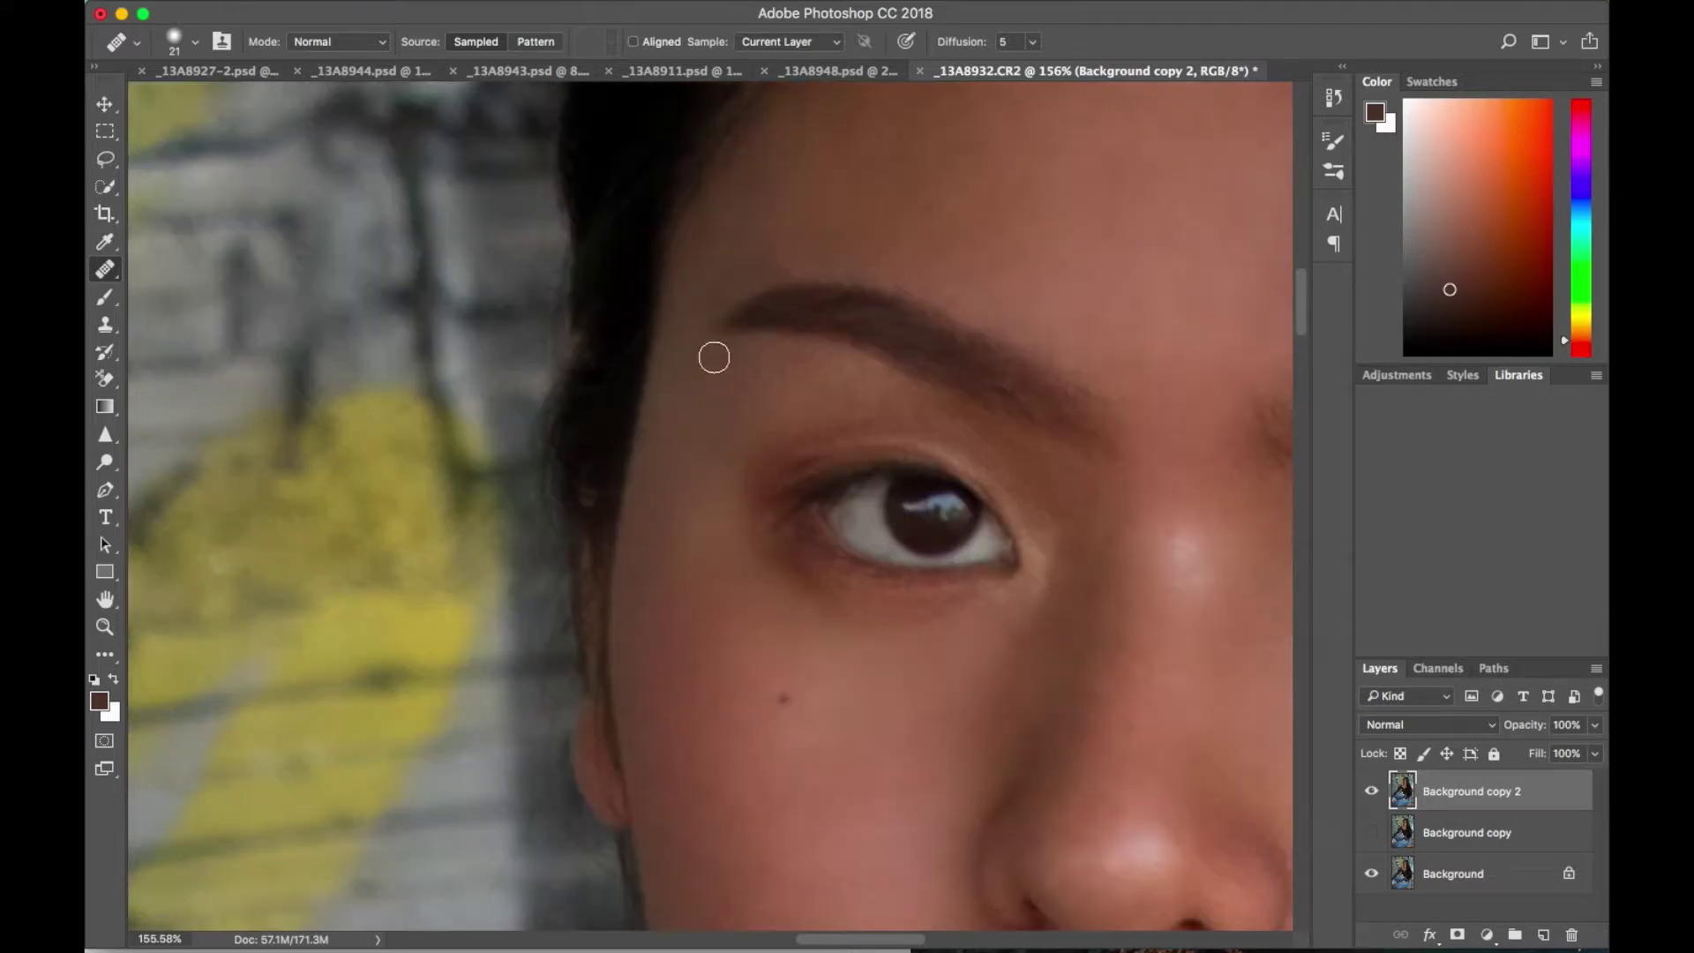
scroll(738, 487, right, 2)
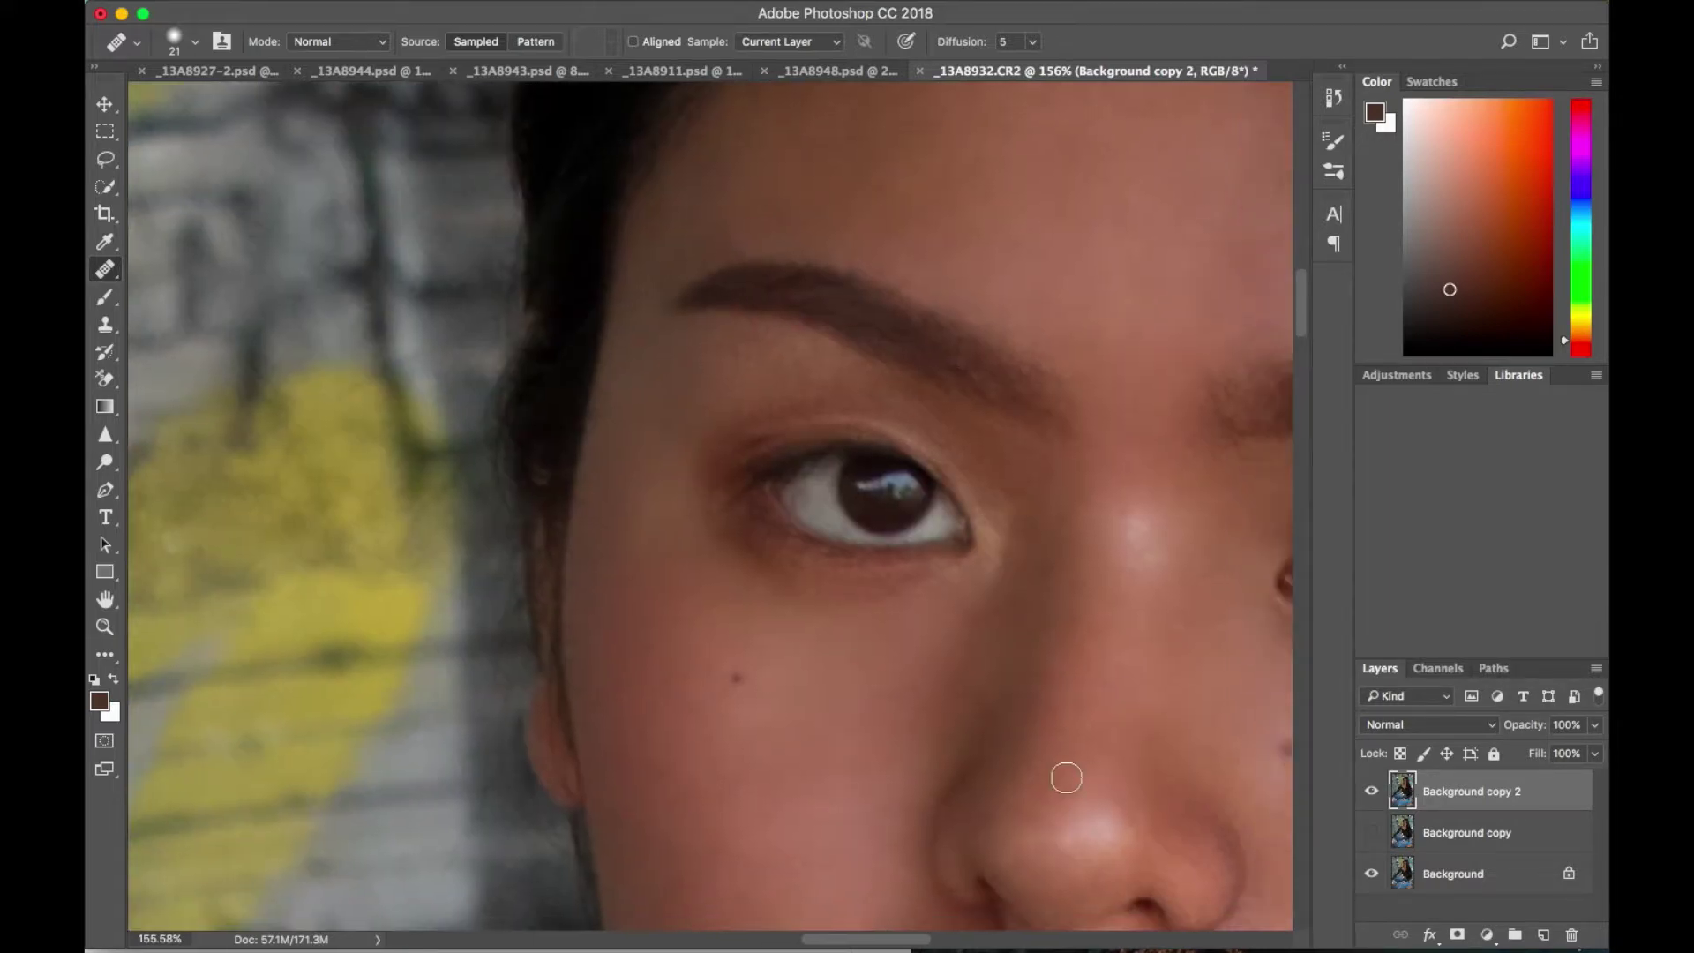
Step: Briefly try the Patch tool, then heal remaining facial marks and return to patching
key(shift+j)
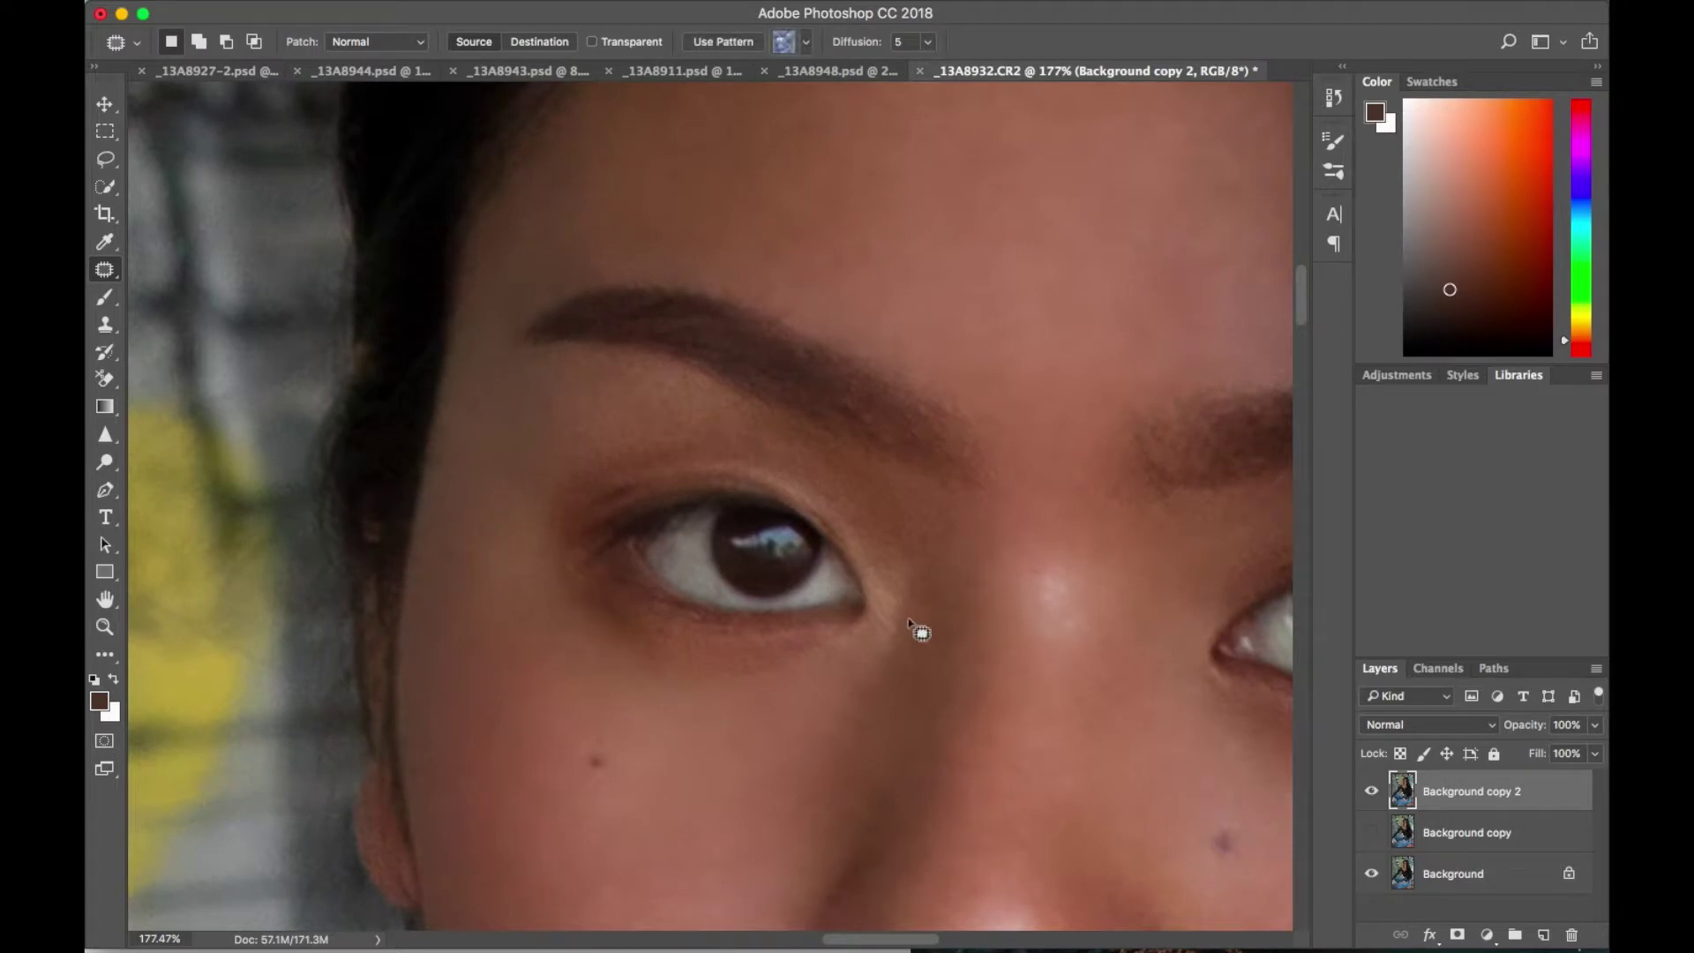
scroll(919, 632, down, 2)
scroll(919, 632, right, 3)
key(shift+j)
scroll(748, 444, down, 2)
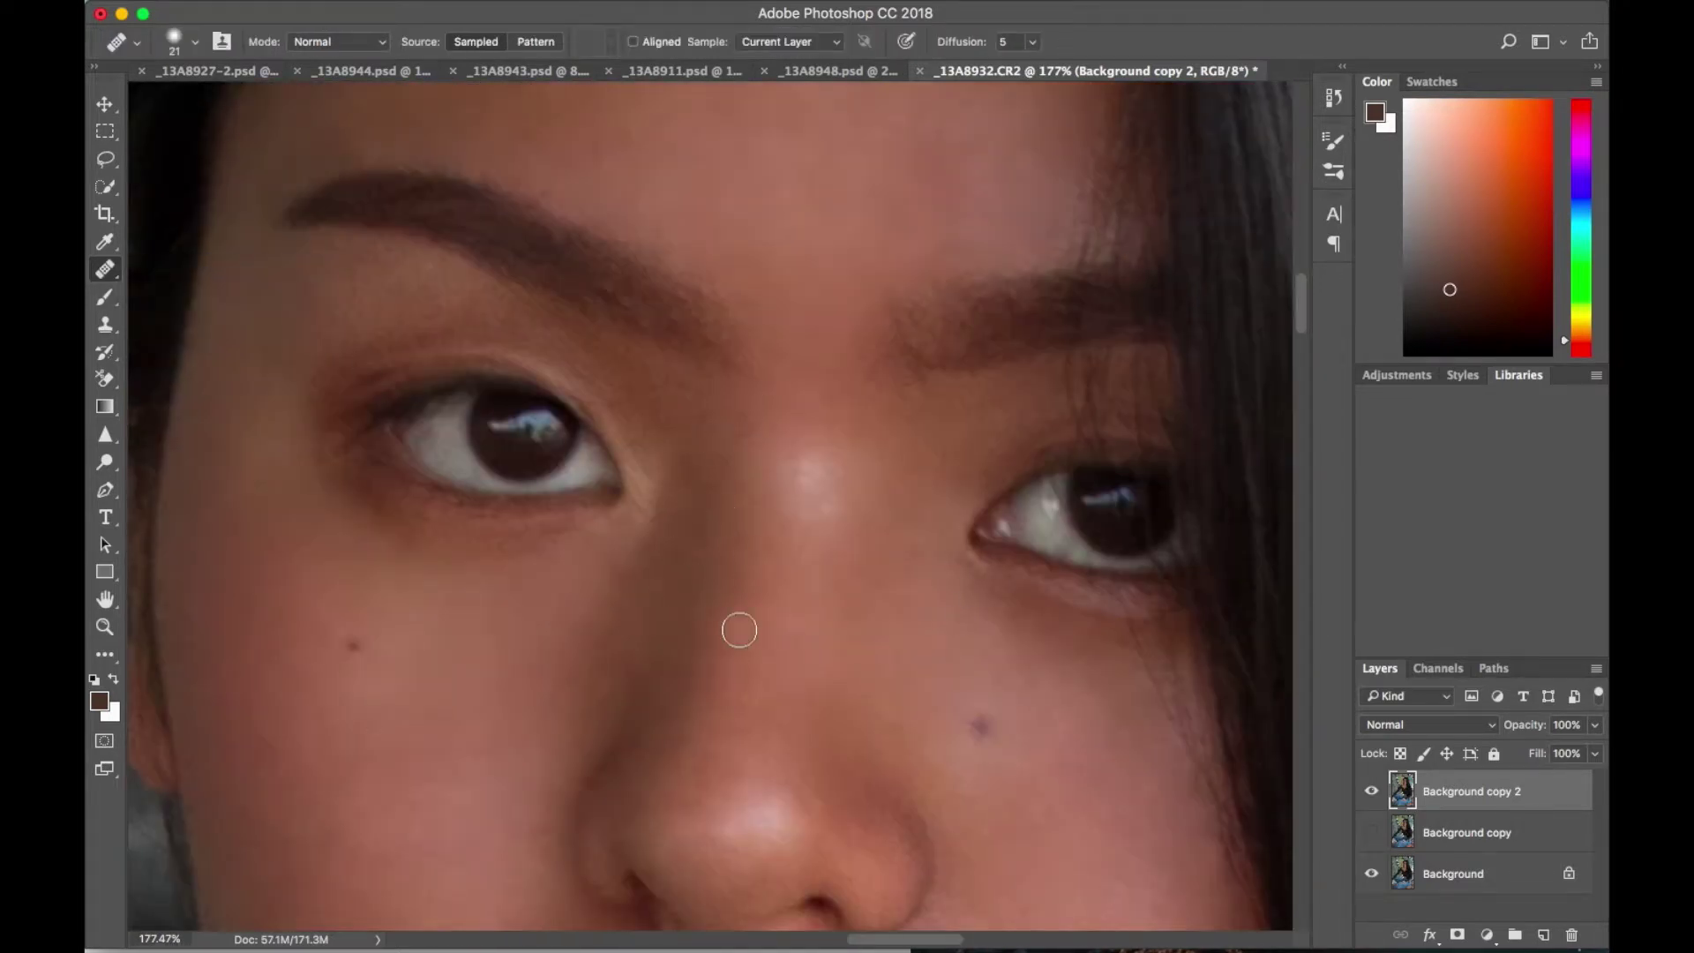
scroll(913, 277, down, 3)
scroll(882, 617, up, 3)
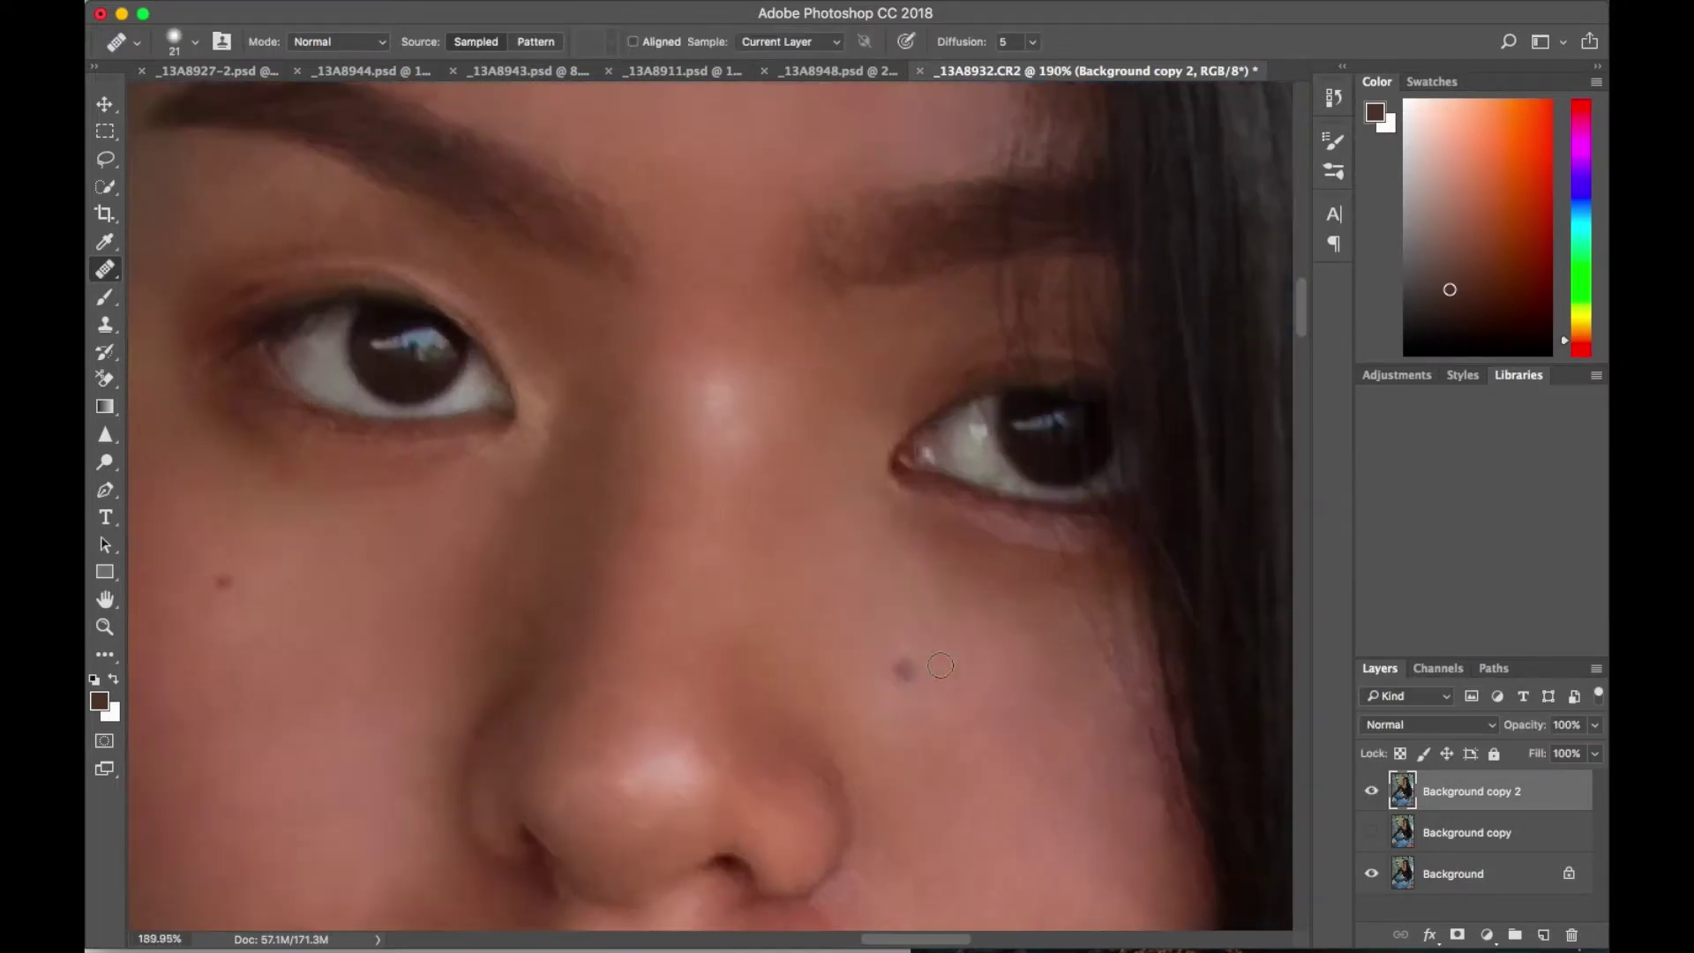
scroll(800, 720, up, 2)
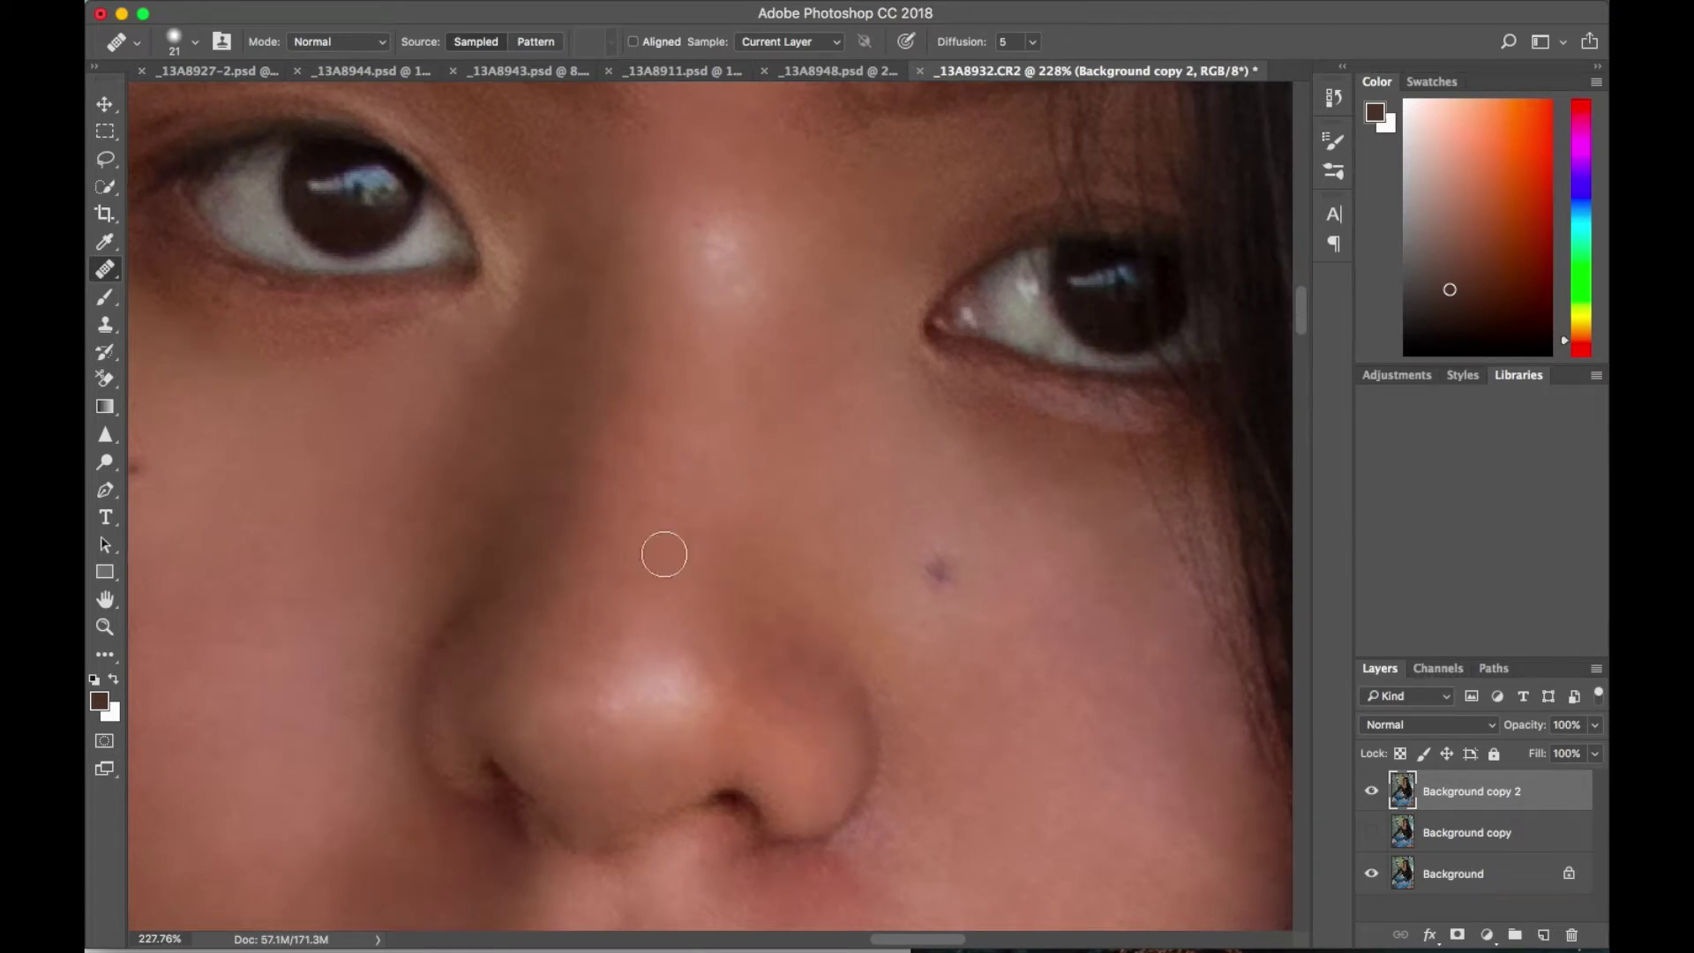
scroll(665, 554, down, 3)
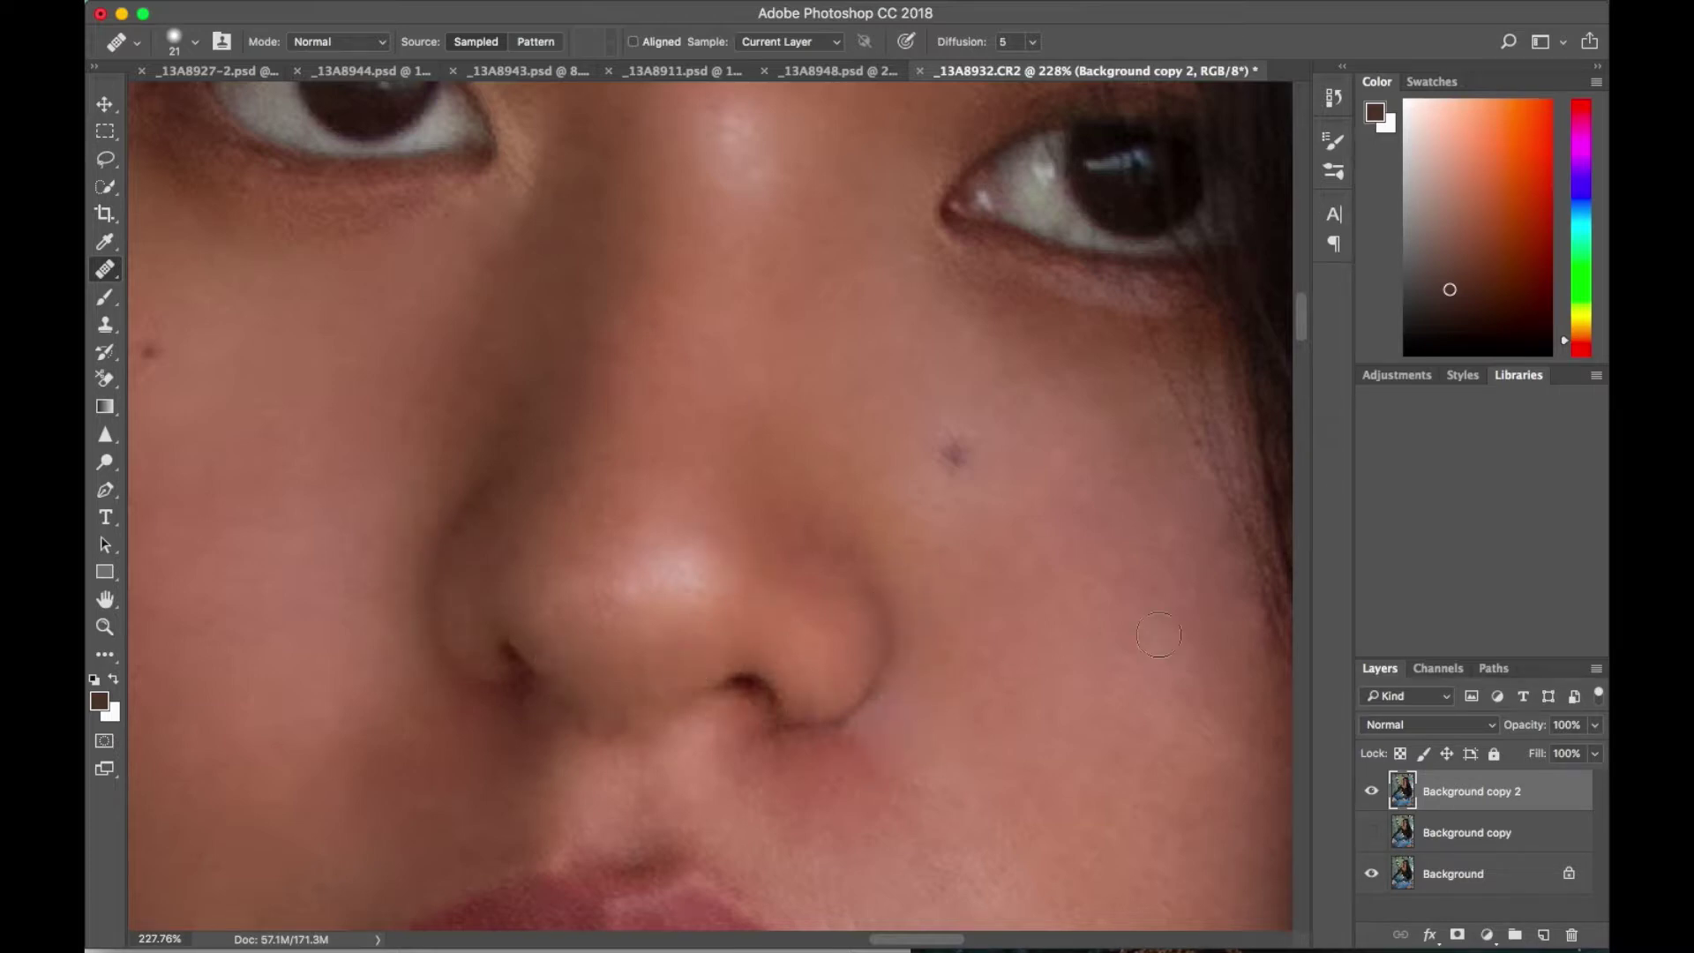
scroll(912, 740, down, 4)
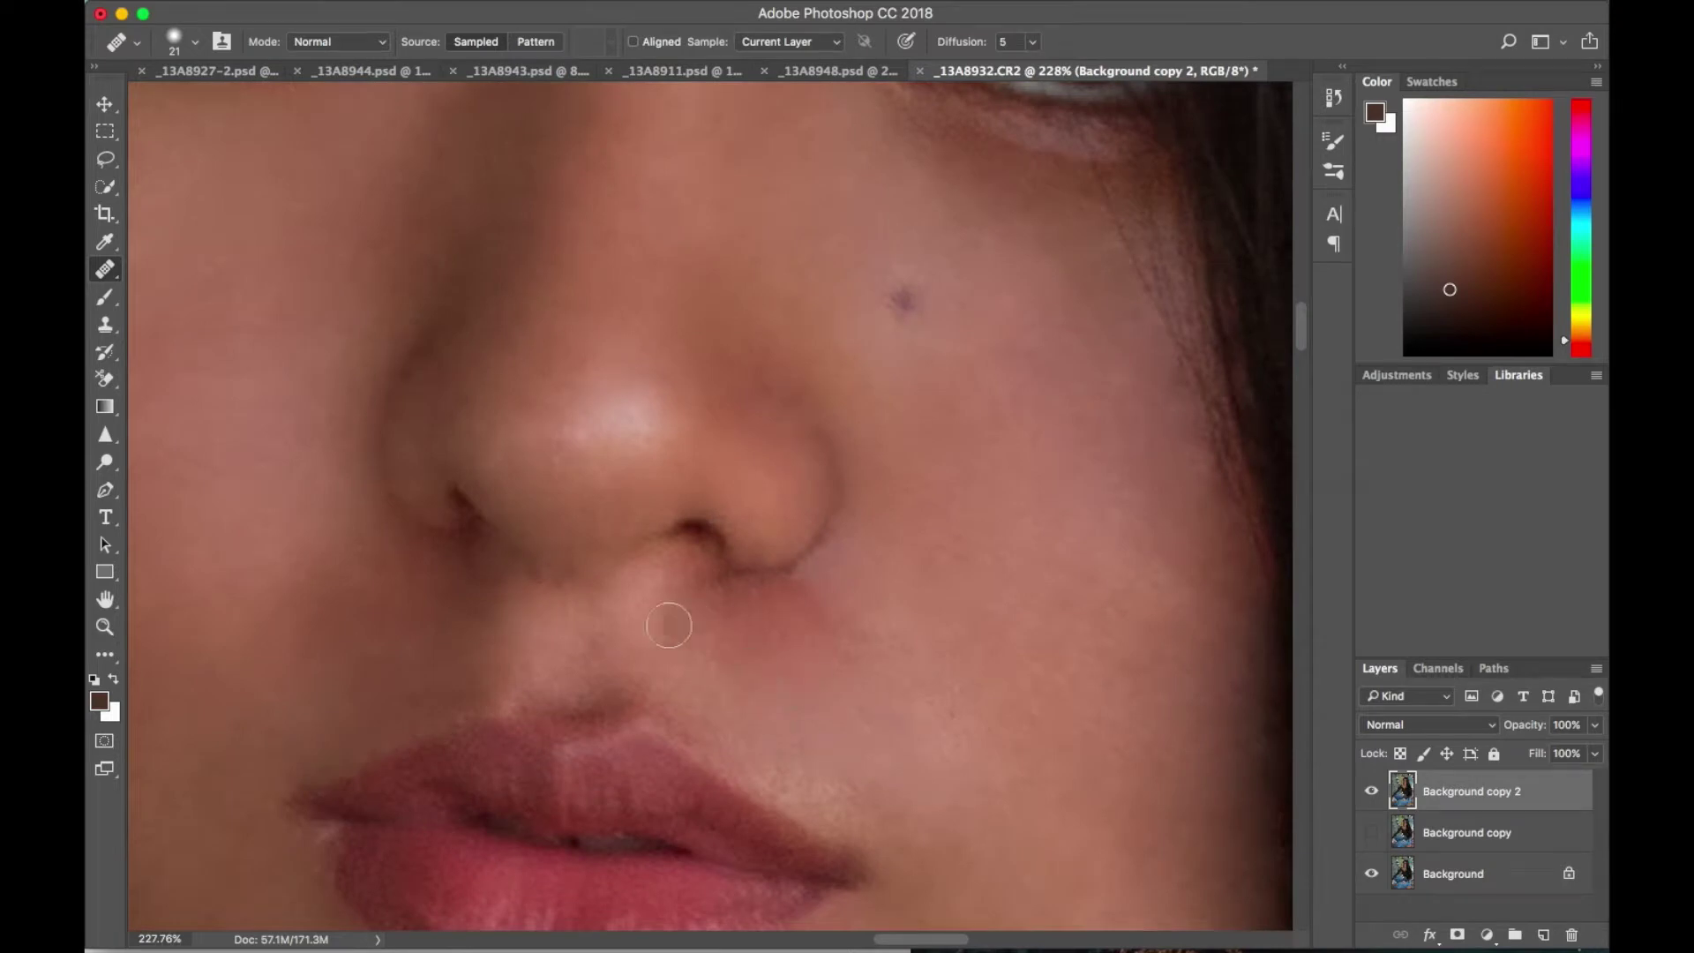
scroll(874, 551, up, 14)
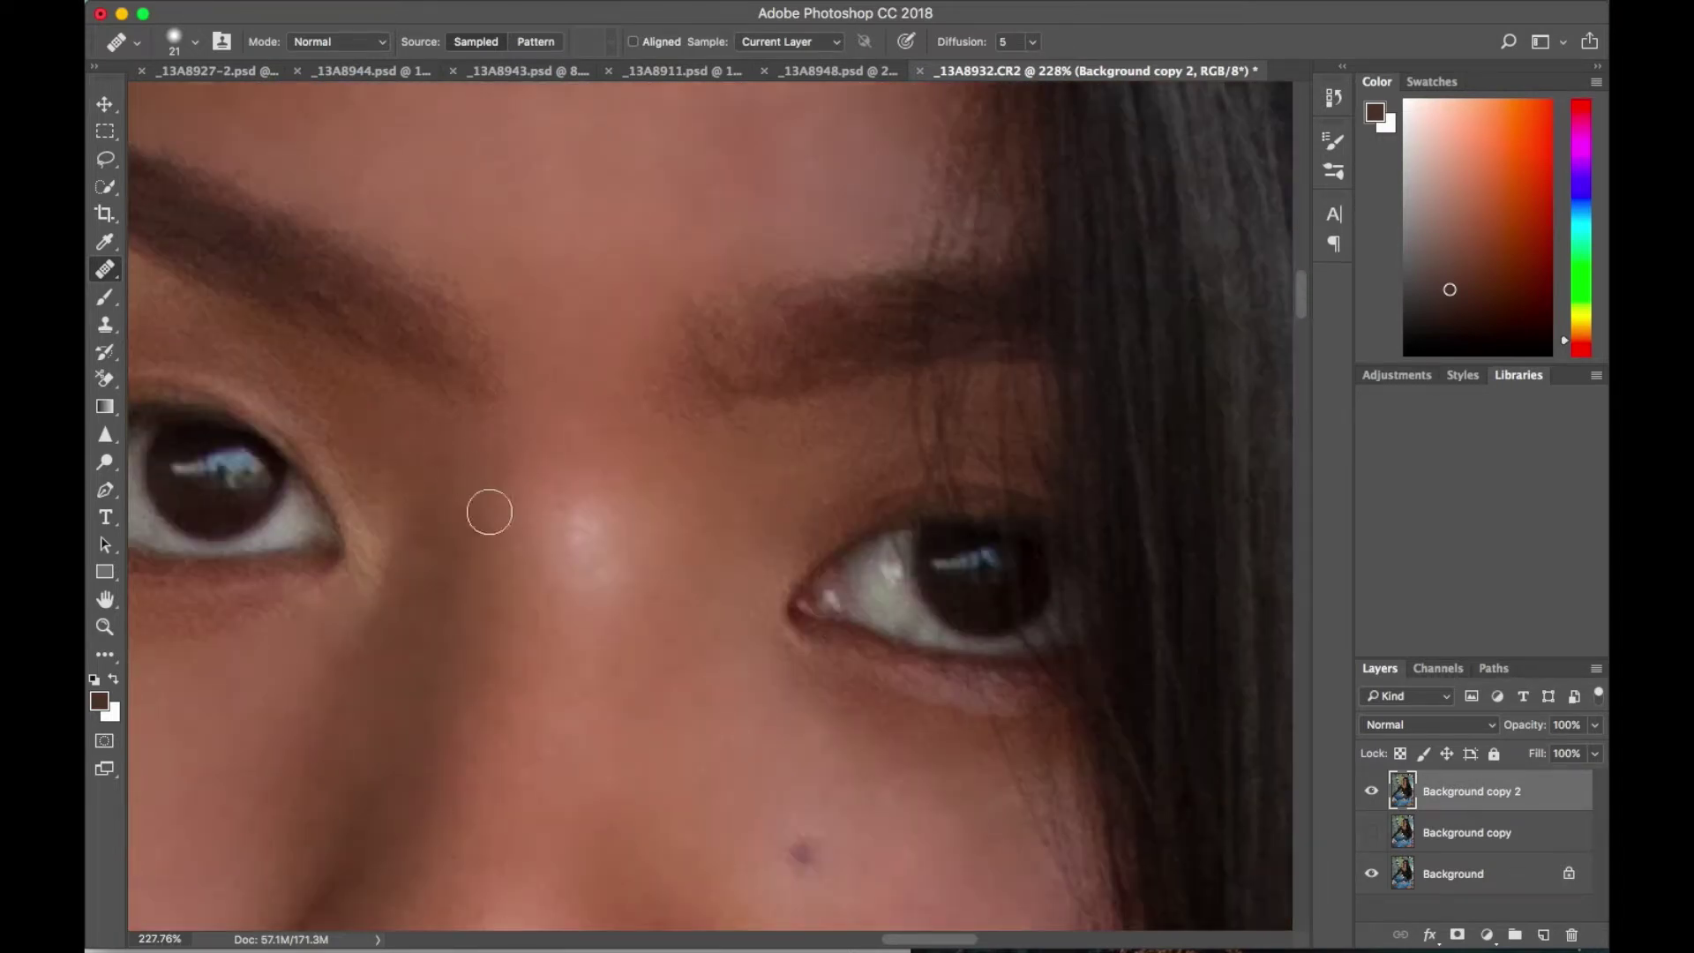
key(shift+j)
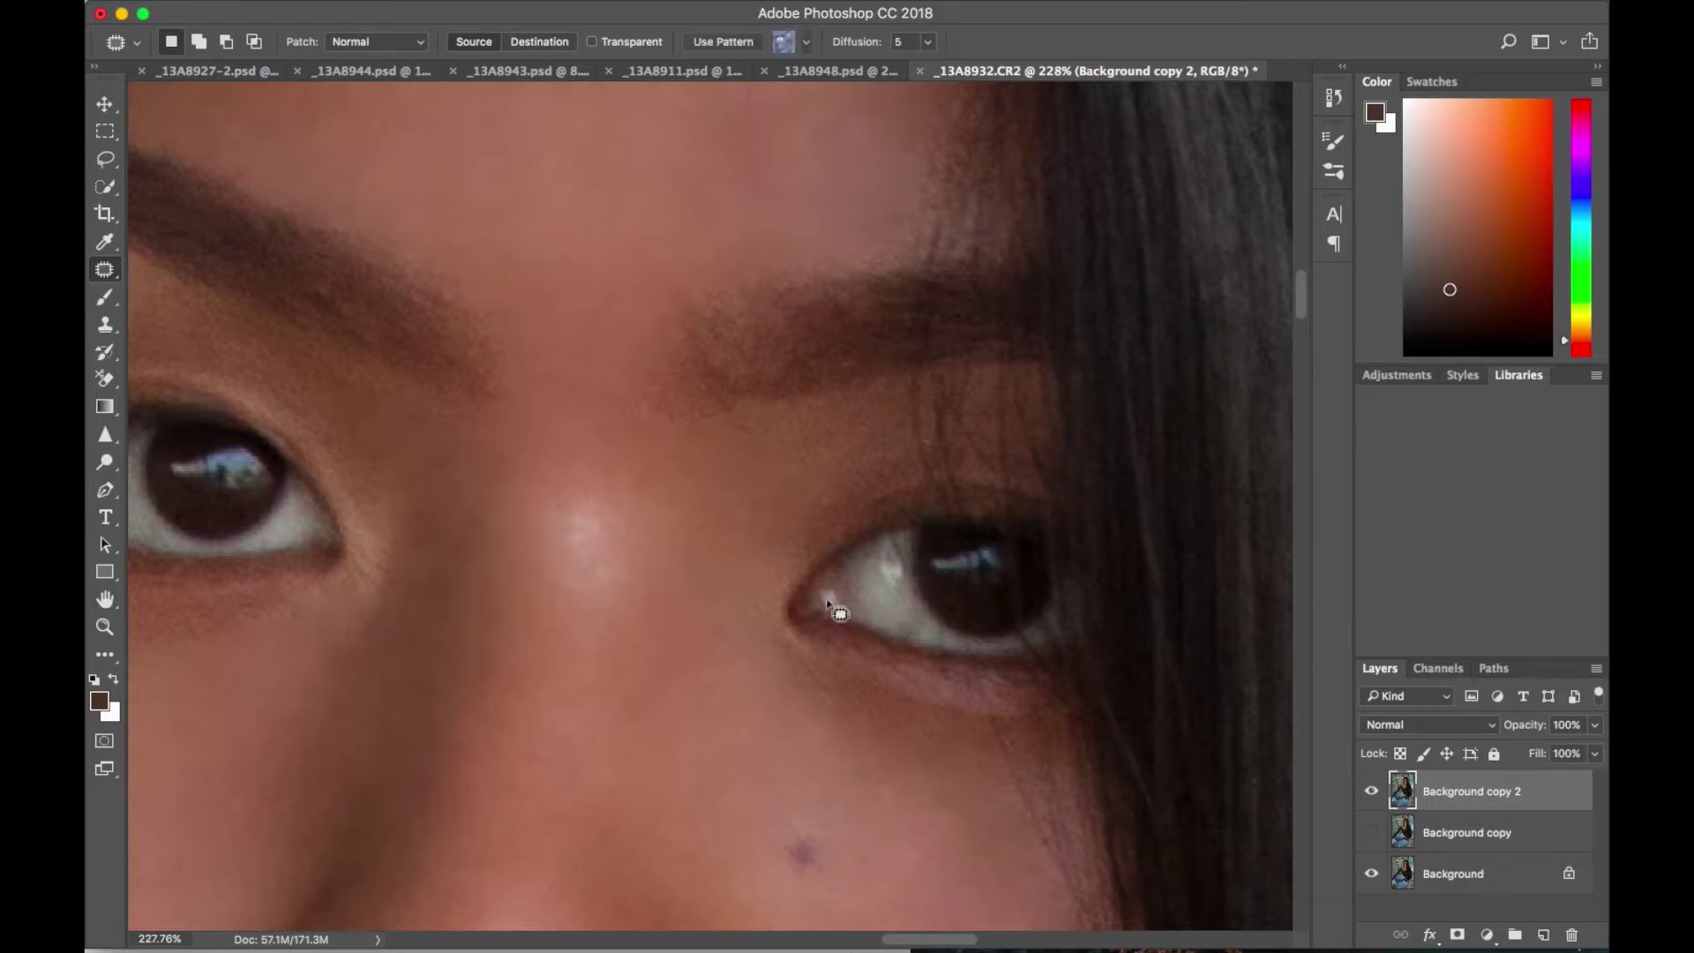
Step: Patch blemished skin areas below the right eye
scroll(829, 613, down, 2)
mouse_move(854, 499)
mouse_down()
mouse_move(741, 459)
mouse_move(949, 526)
mouse_move(974, 624)
mouse_up()
scroll(834, 492, down, 10)
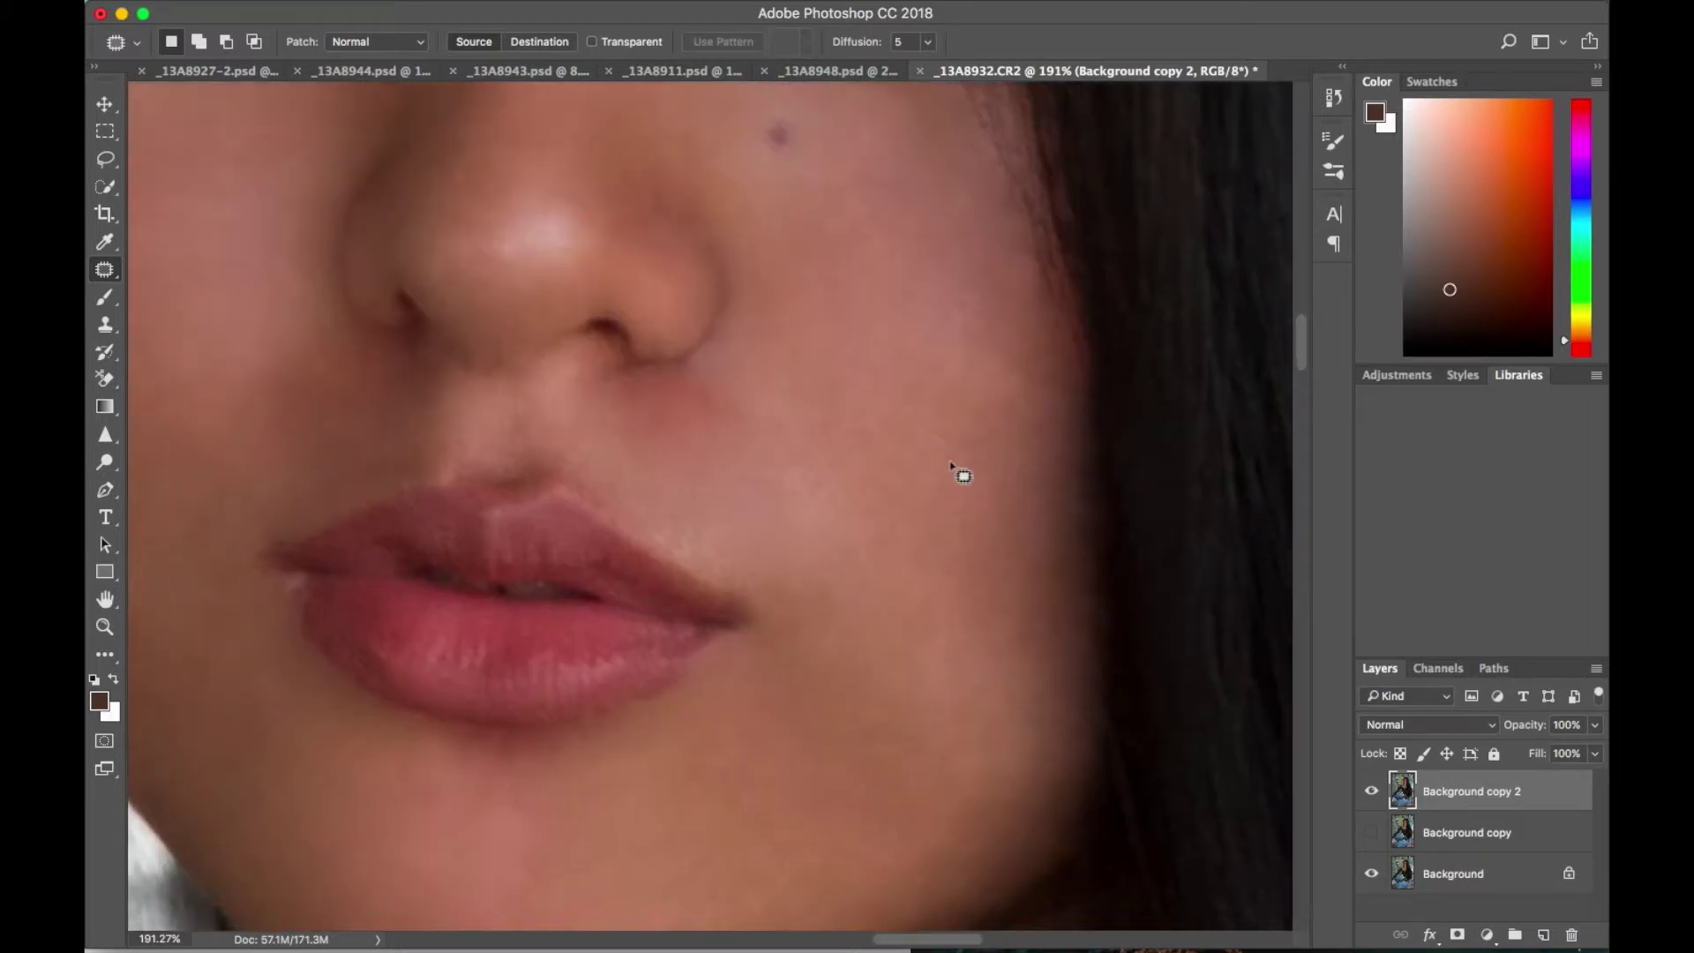
scroll(851, 445, down, 2)
drag(813, 486, 785, 423)
scroll(941, 559, down, 3)
drag(794, 648, 857, 629)
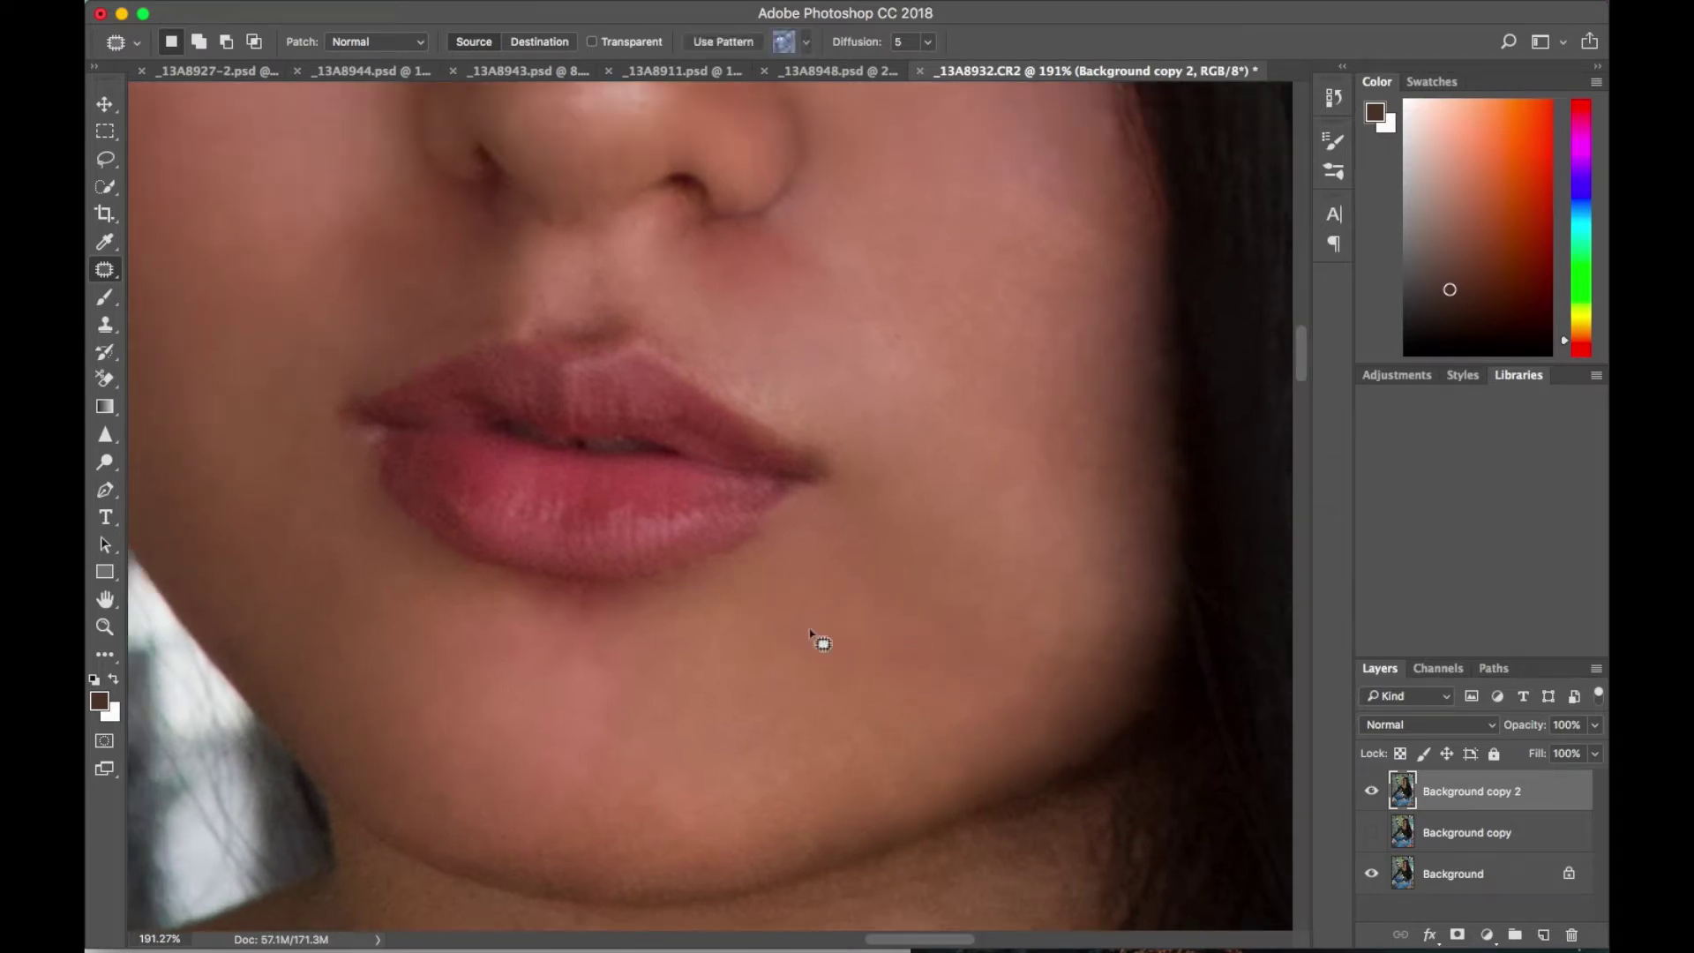
Step: Patch another blemished cheek skin area
scroll(940, 628, down, 5)
scroll(891, 626, up, 3)
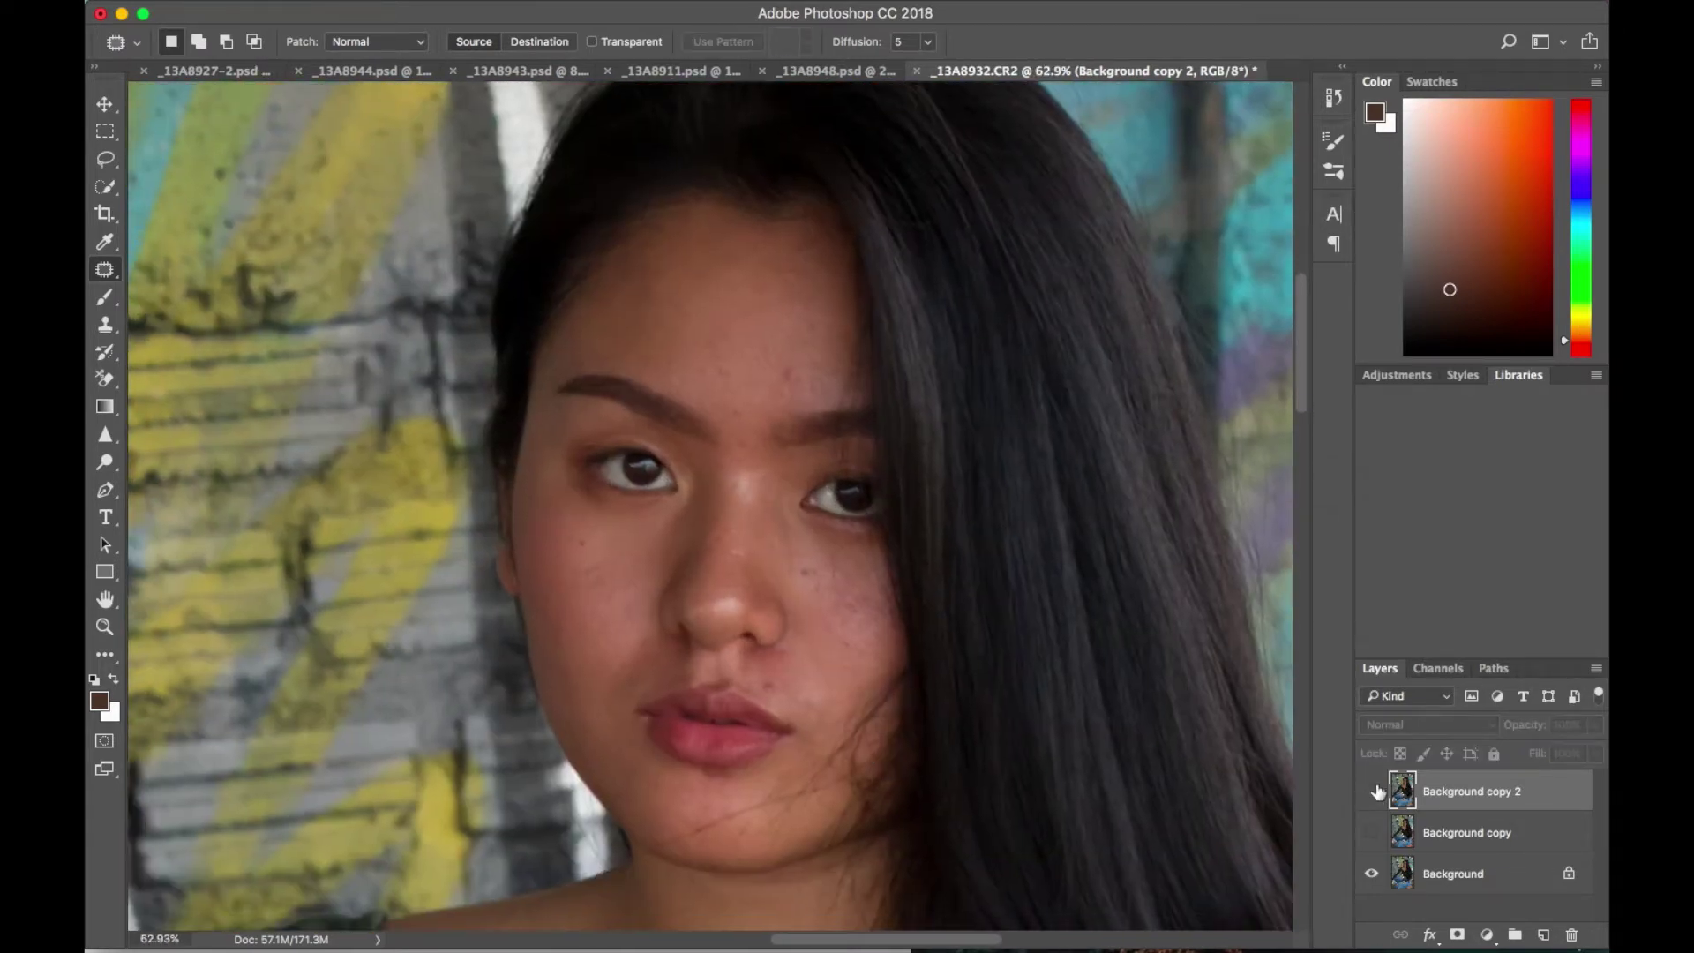
scroll(929, 722, down, 3)
scroll(929, 721, right, 2)
drag(869, 669, 904, 722)
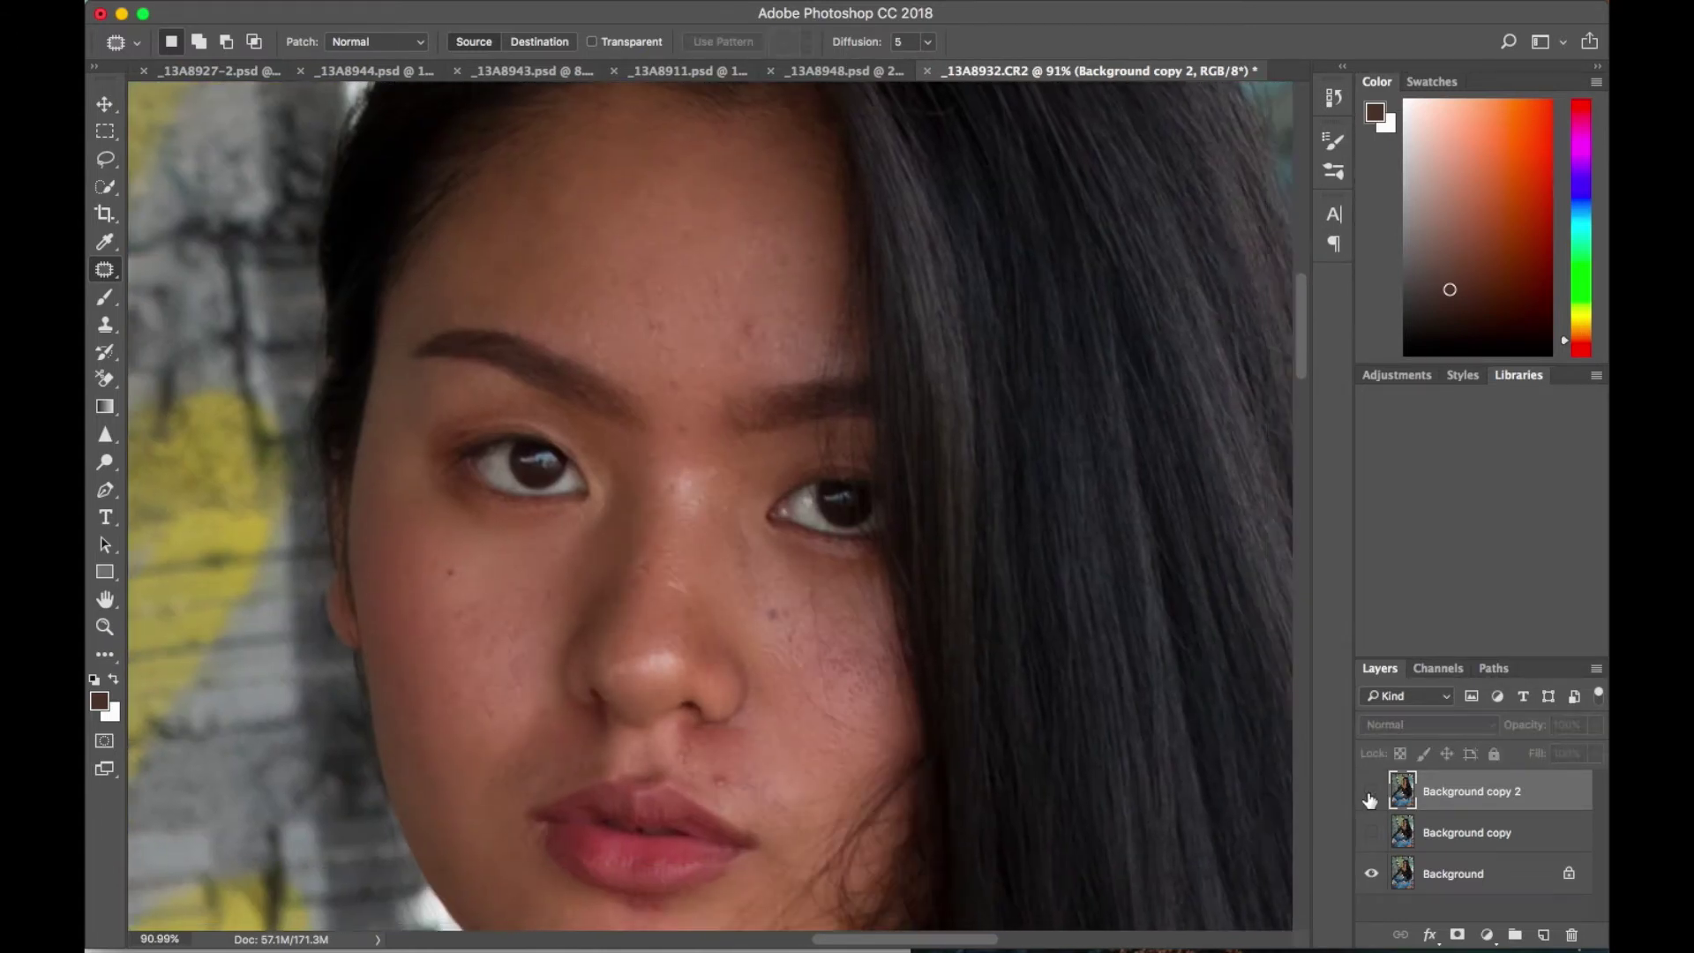
scroll(771, 379, up, 2)
scroll(745, 382, down, 1)
scroll(744, 382, up, 2)
Step: Patch a forehead spot and the area between the brows, then deselect
drag(730, 383, 728, 402)
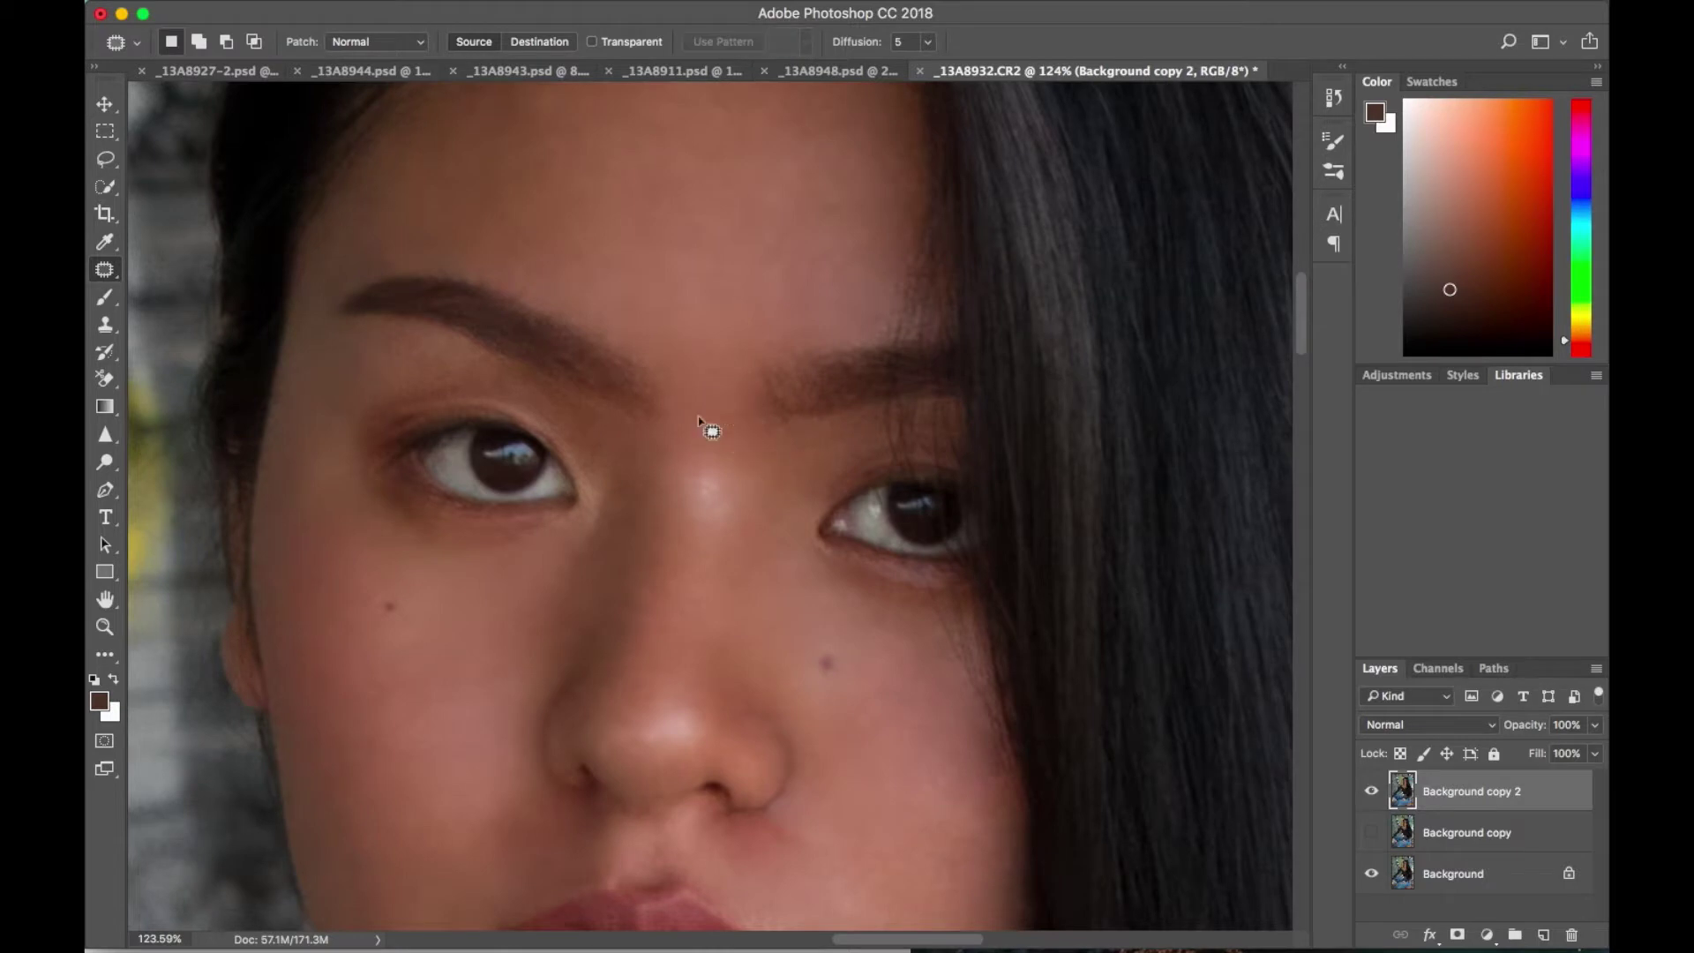
scroll(760, 455, down, 4)
scroll(761, 456, right, 1)
mouse_move(849, 587)
mouse_down()
mouse_move(924, 659)
mouse_move(878, 557)
mouse_up()
scroll(830, 605, down, 3)
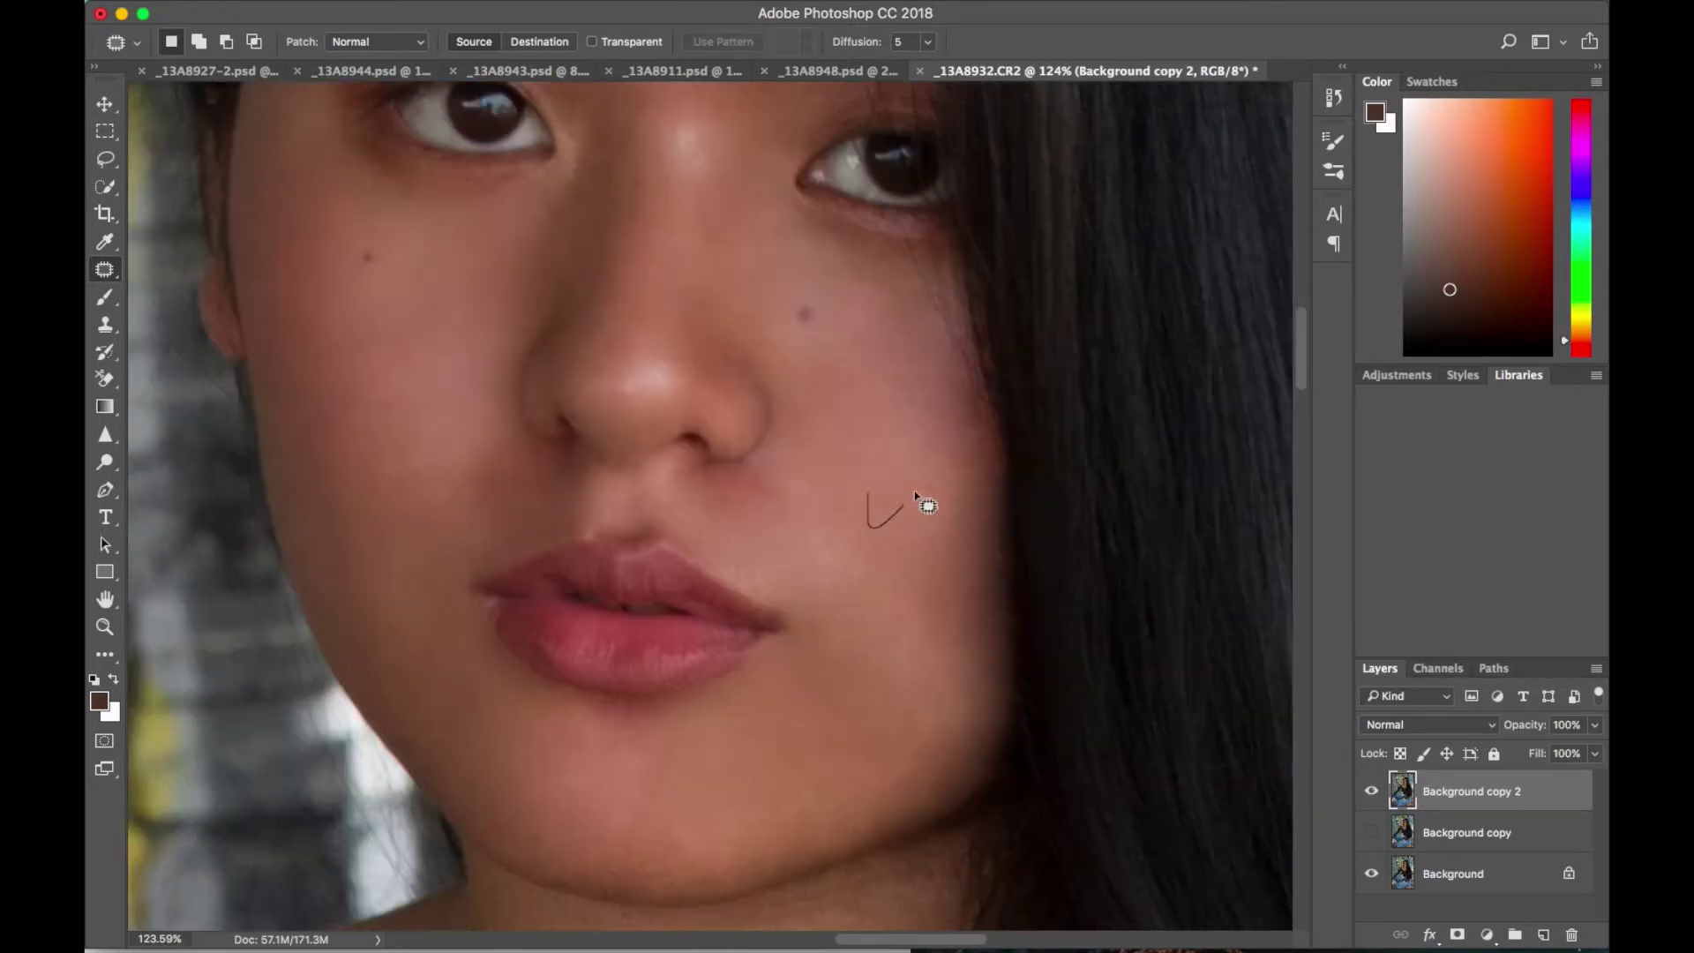
scroll(915, 491, down, 1)
scroll(840, 587, left, 2)
scroll(980, 526, down, 5)
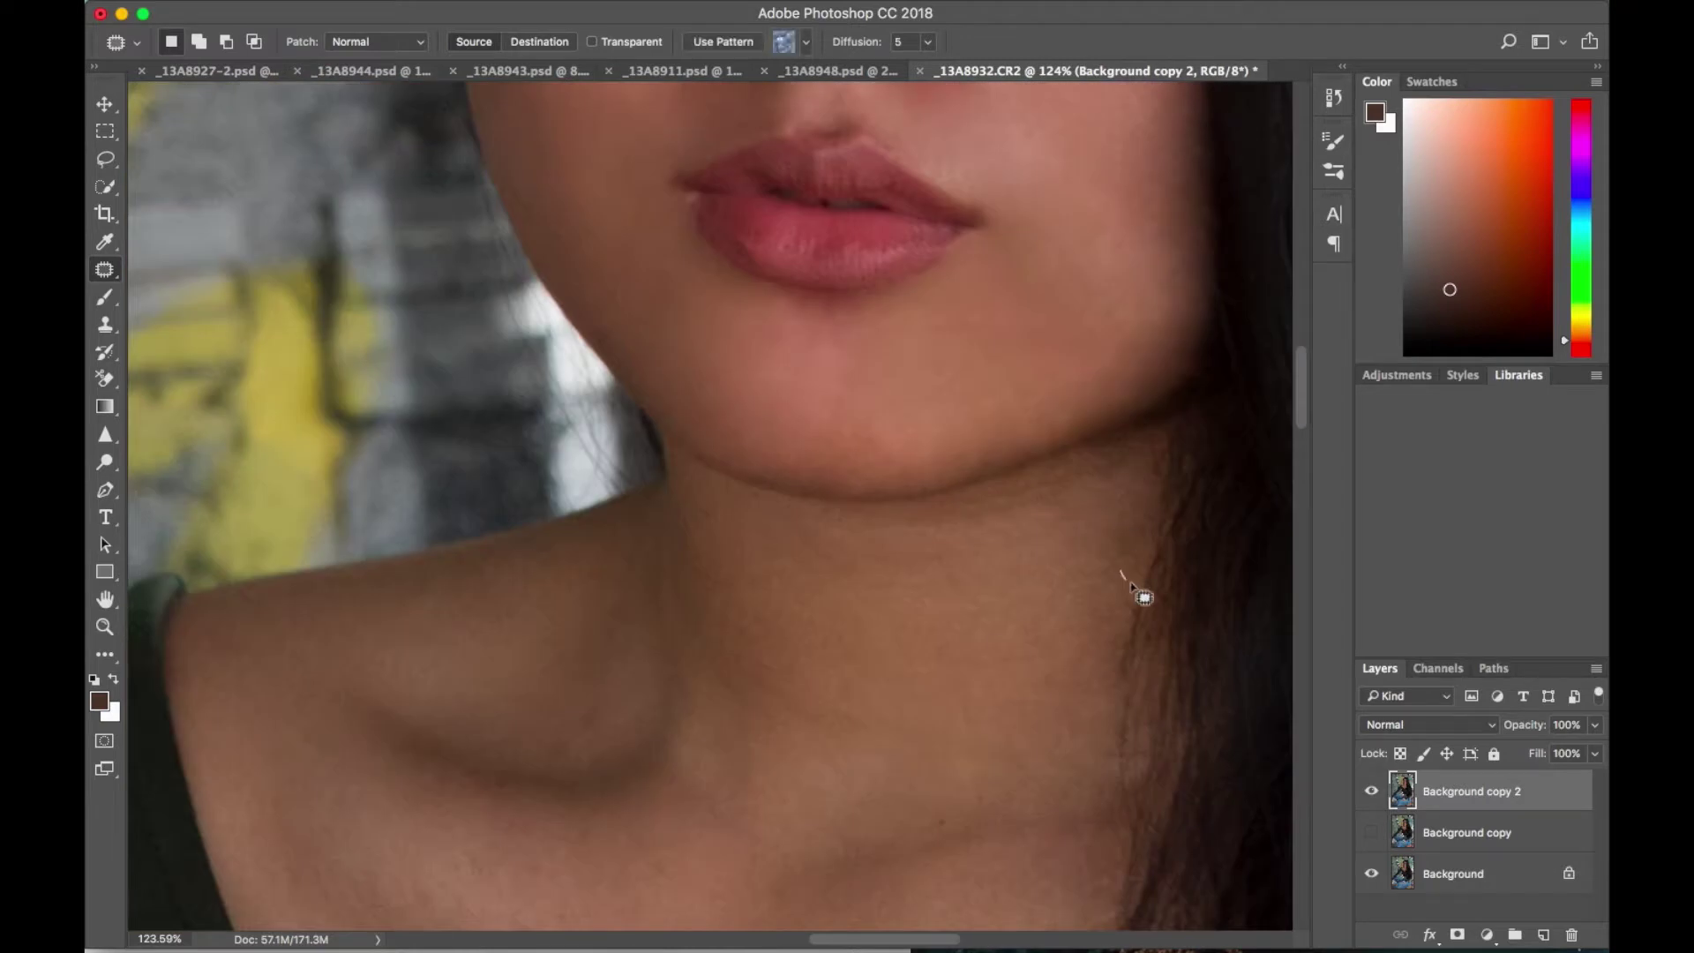
scroll(1062, 593, up, 1)
scroll(1063, 655, up, 1)
key(ctrl+d)
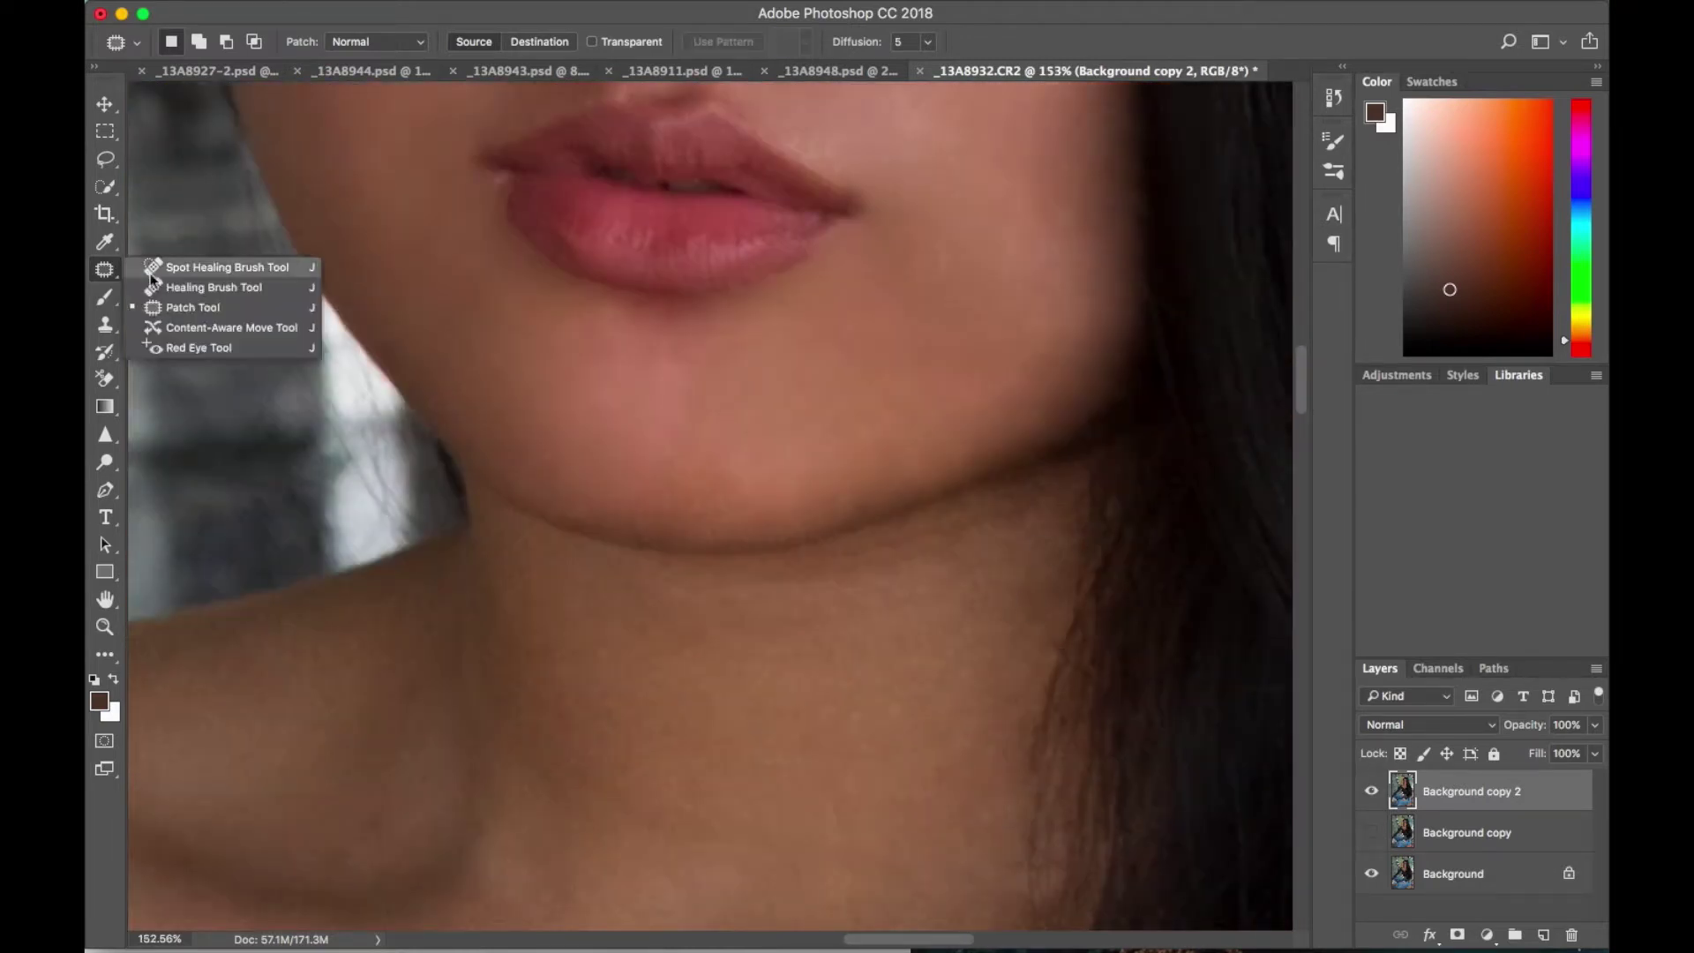
Step: Spot-heal small blemishes on the chin and neck
key(shift+j)
key(shift+j)
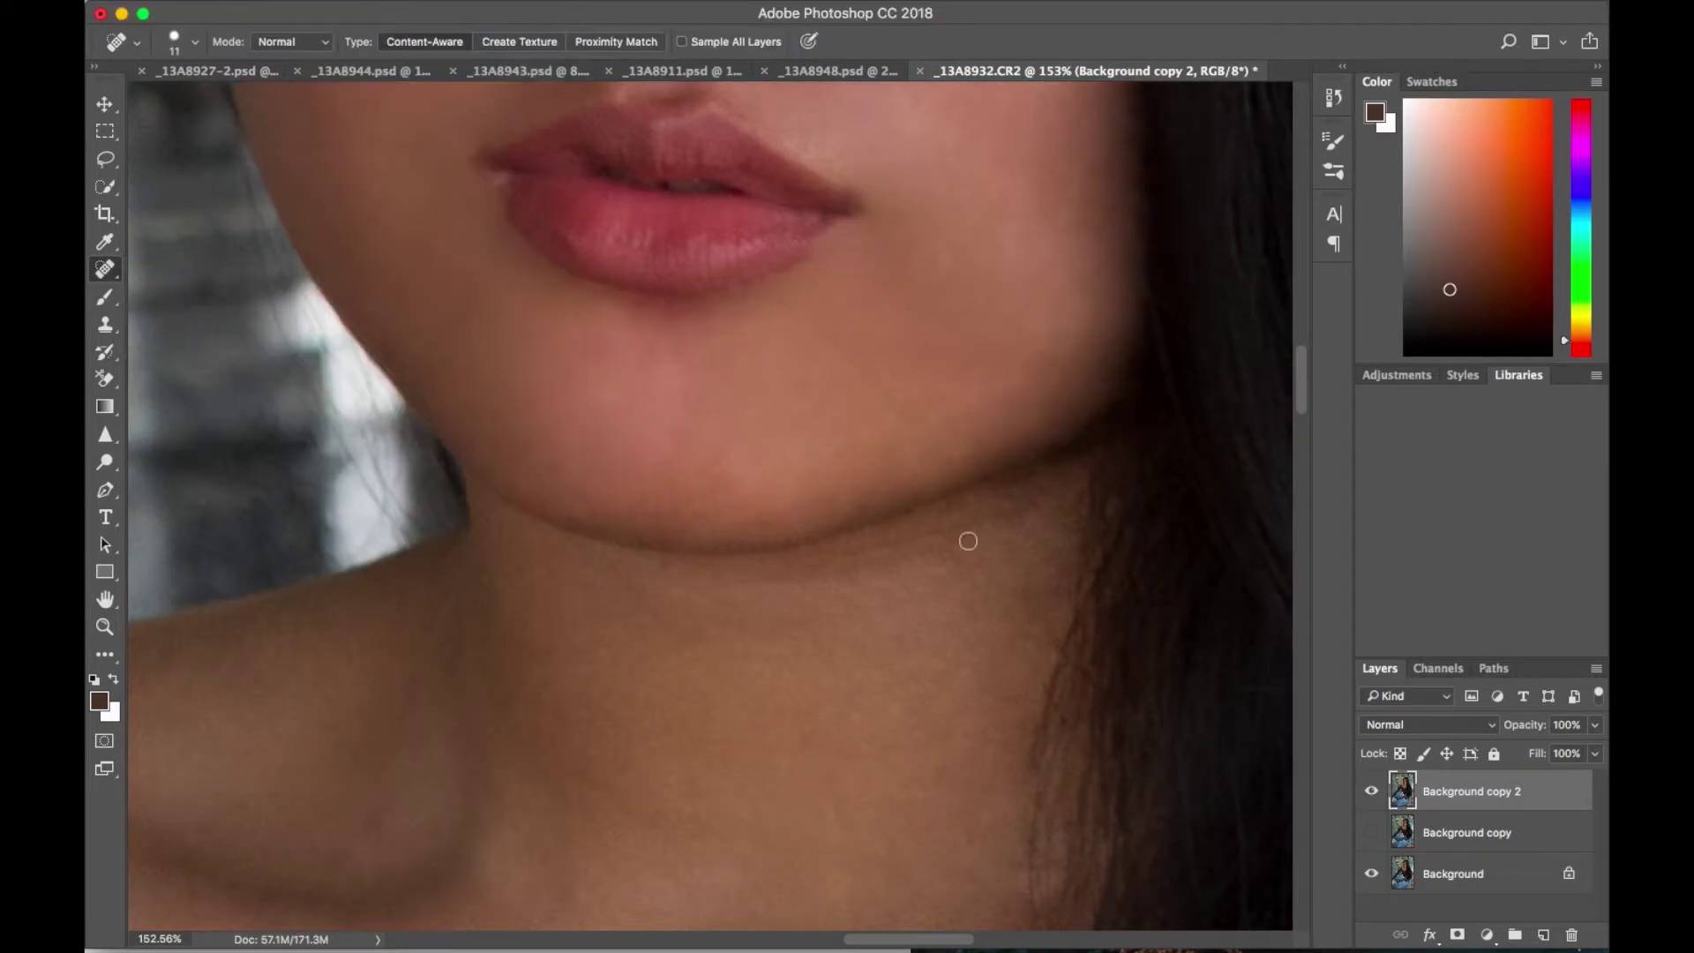
scroll(1118, 300, up, 1)
scroll(801, 574, up, 3)
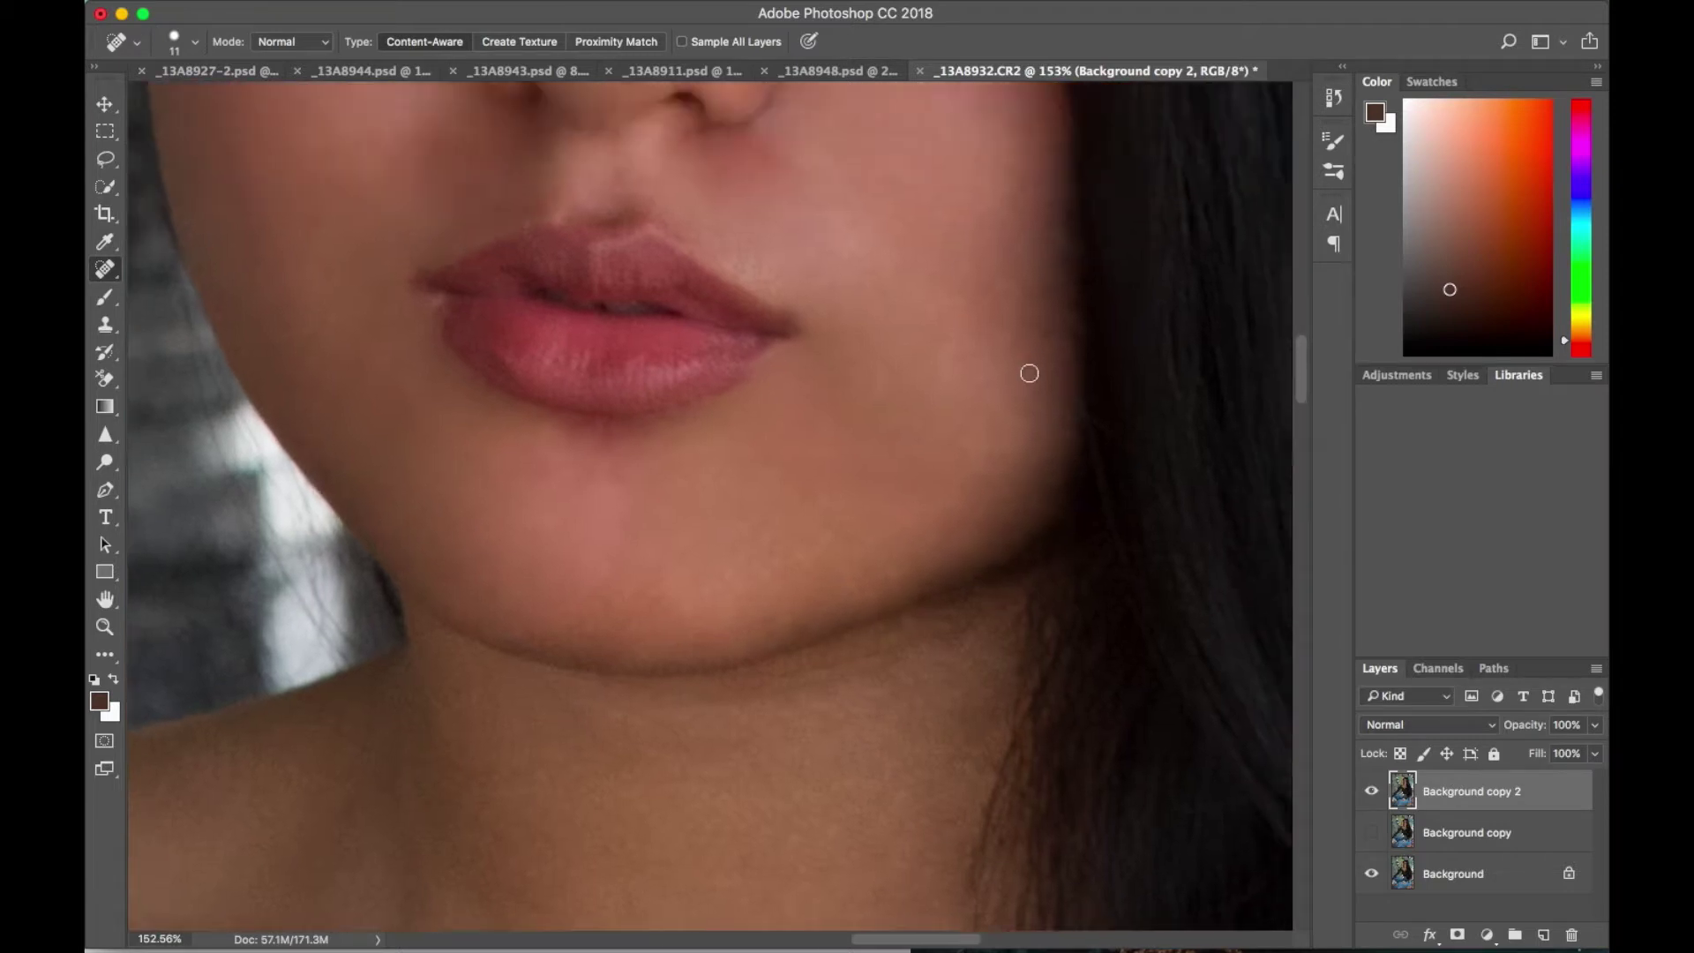
scroll(1029, 374, up, 2)
scroll(1028, 486, down, 2)
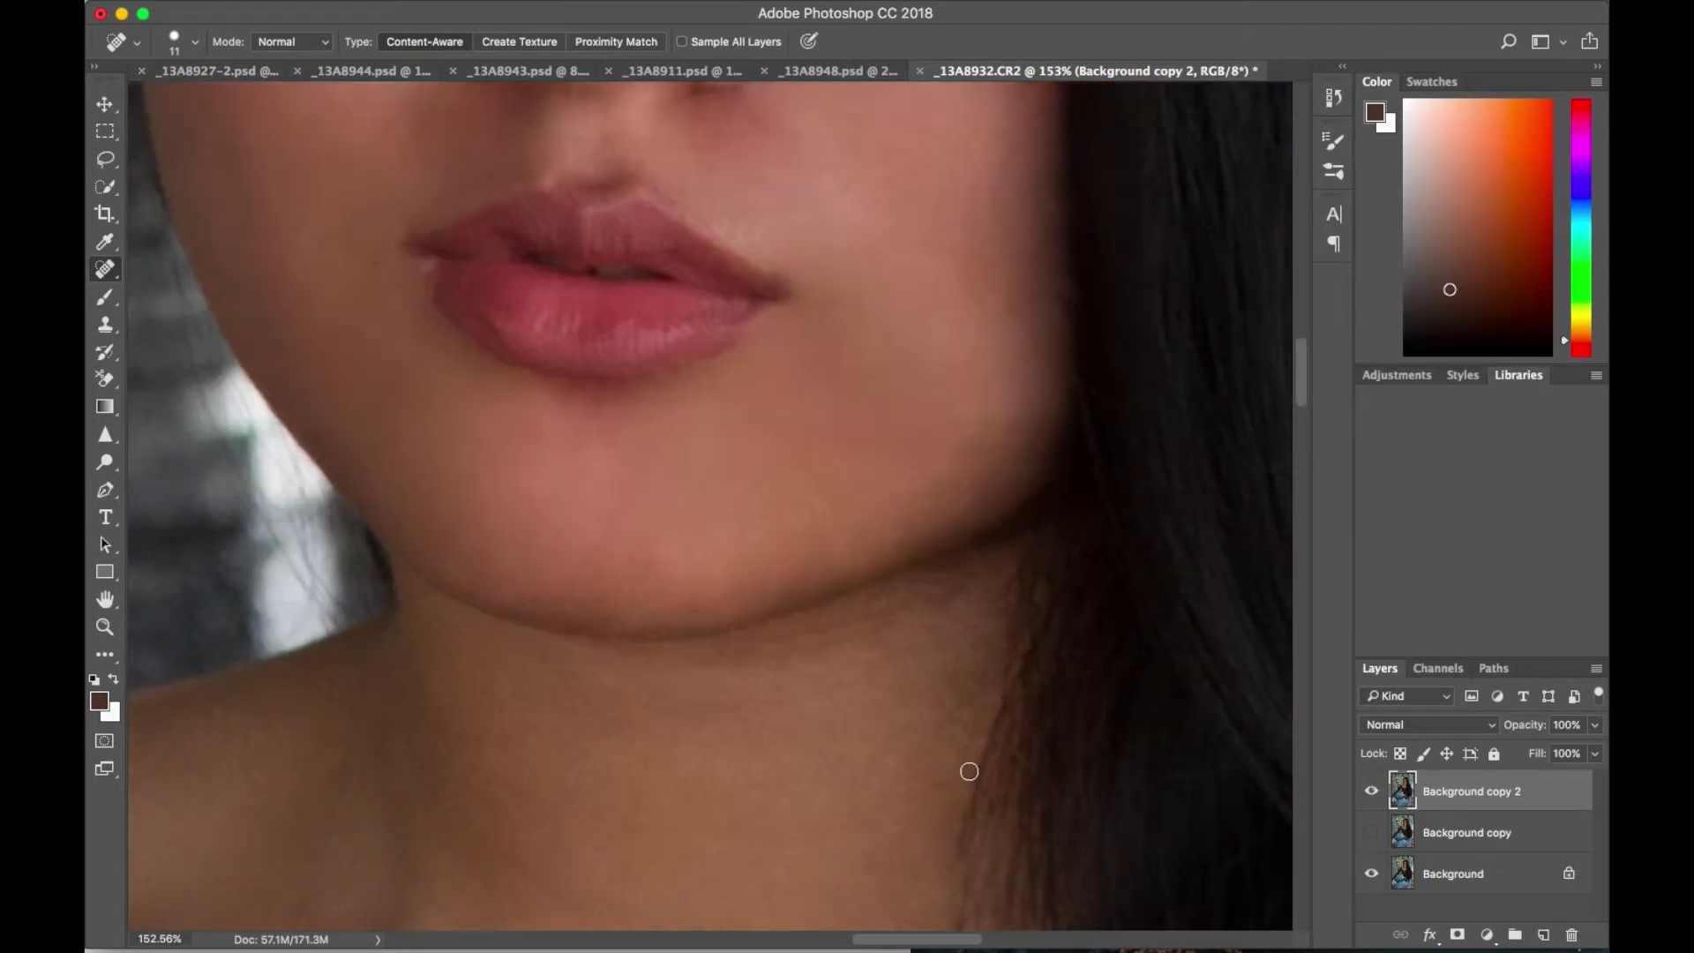
scroll(970, 767, down, 3)
scroll(1041, 671, down, 3)
scroll(1002, 703, down, 3)
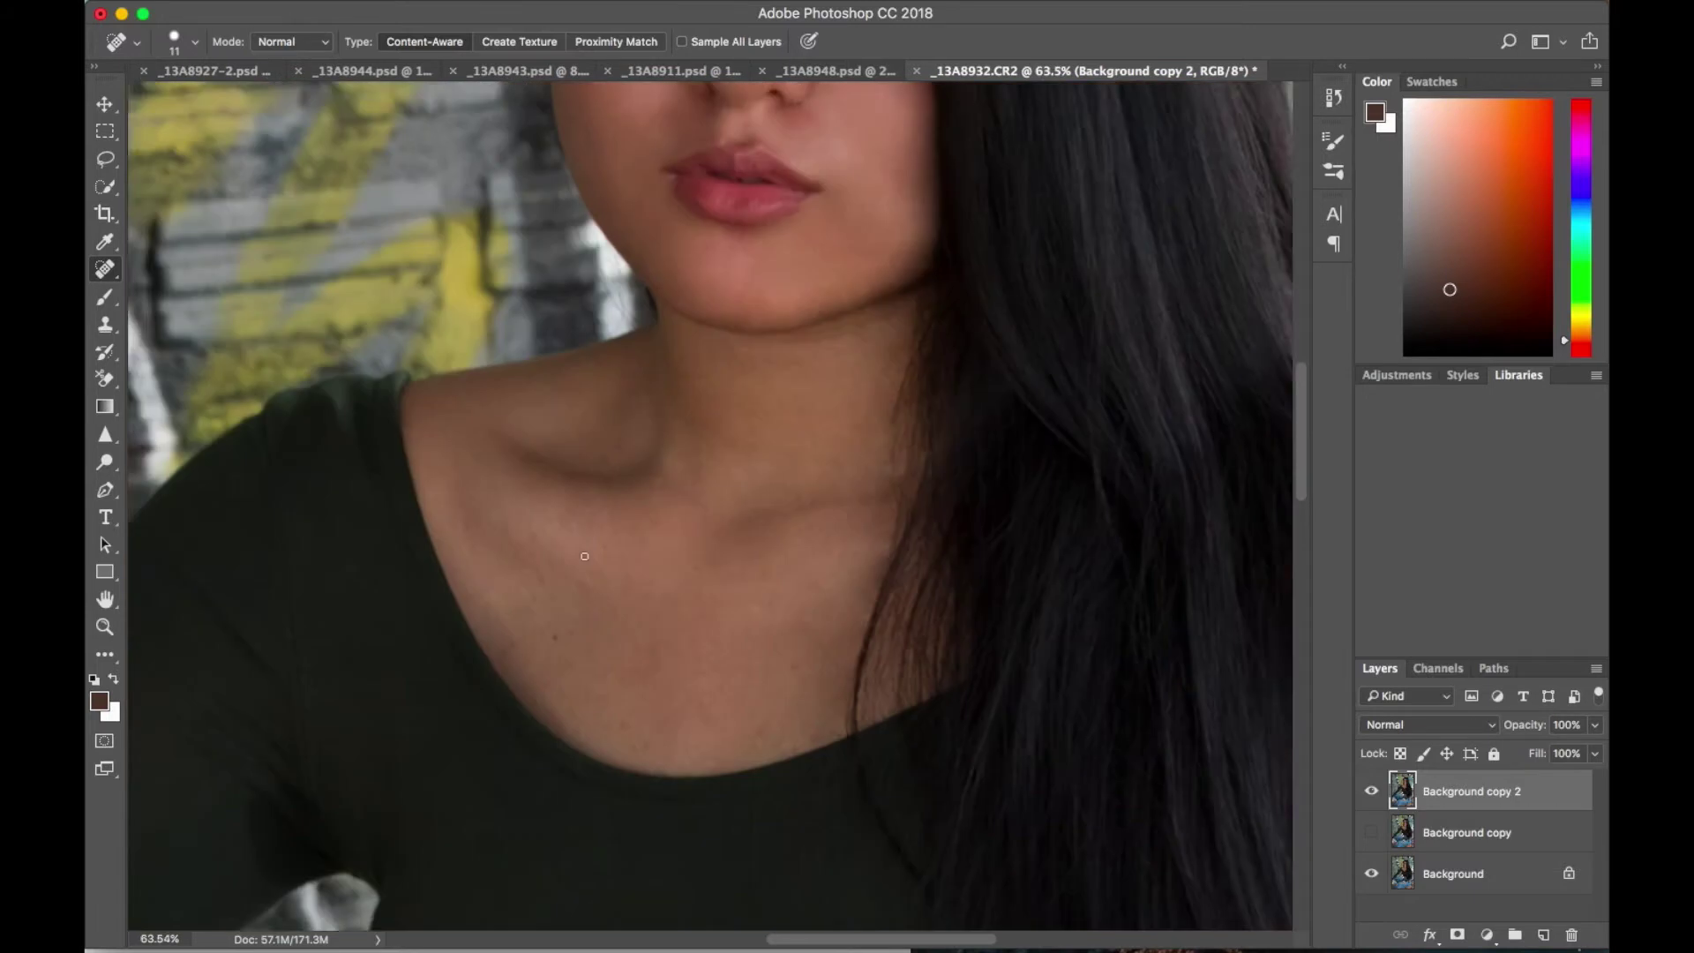
Step: Smooth uneven neck and collarbone texture with the Healing Brush from a sampled source
key(shift+j)
scroll(449, 618, up, 2)
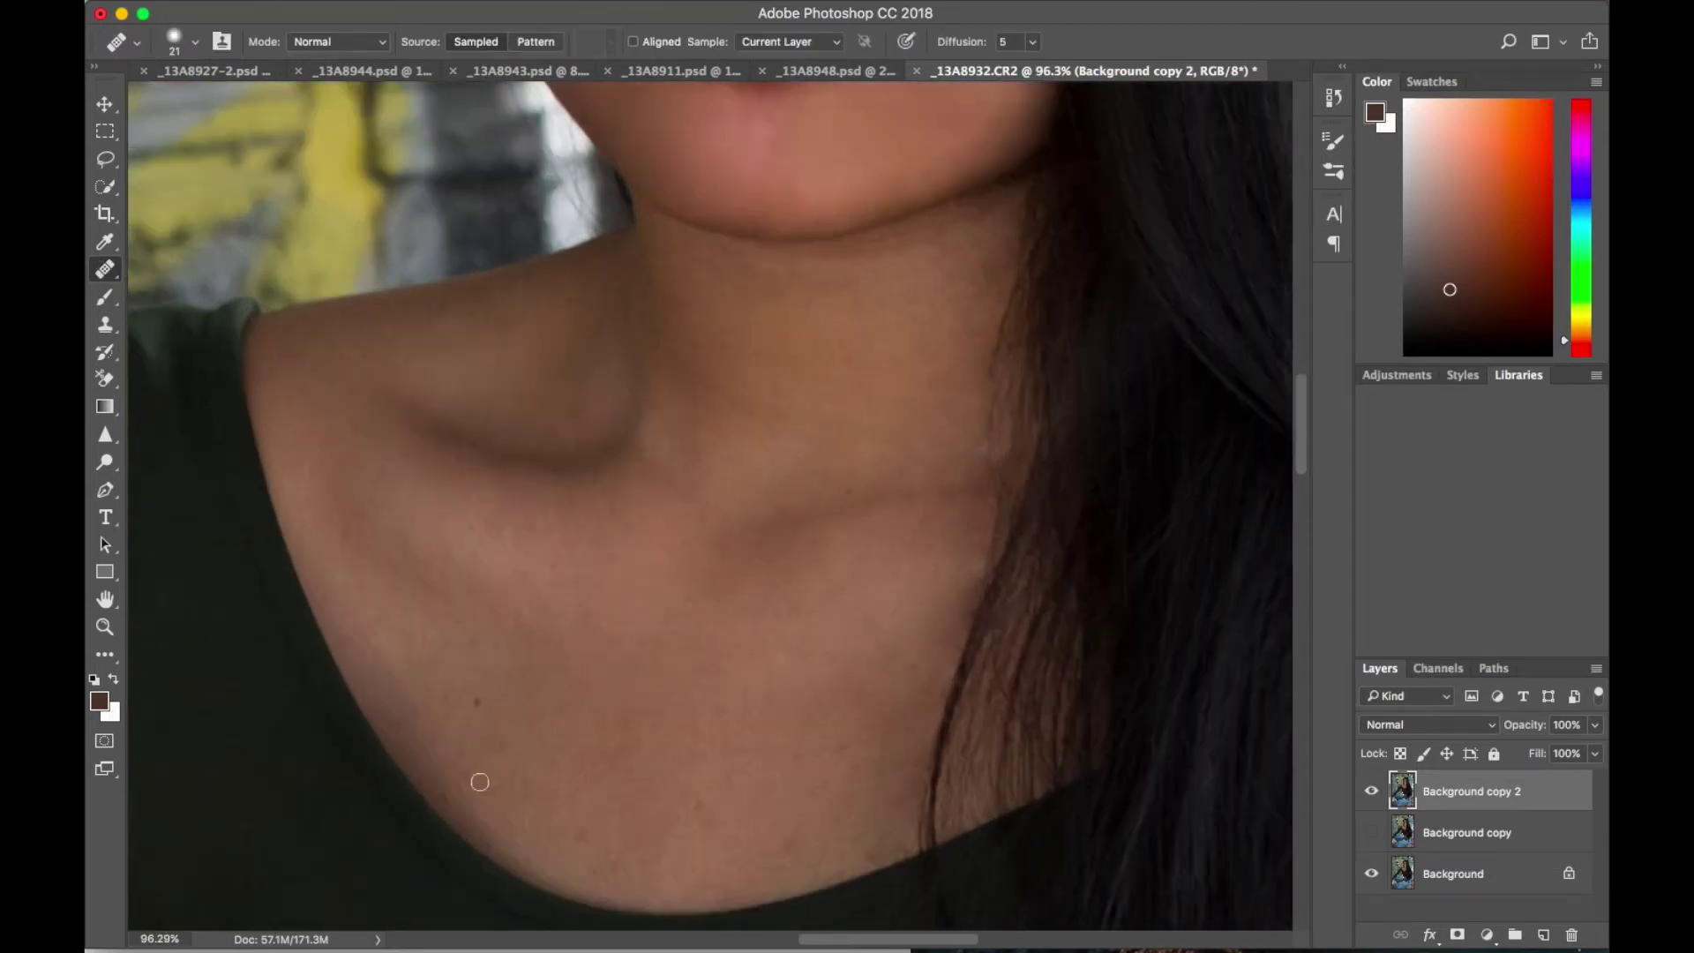
scroll(679, 662, up, 1)
scroll(719, 361, up, 2)
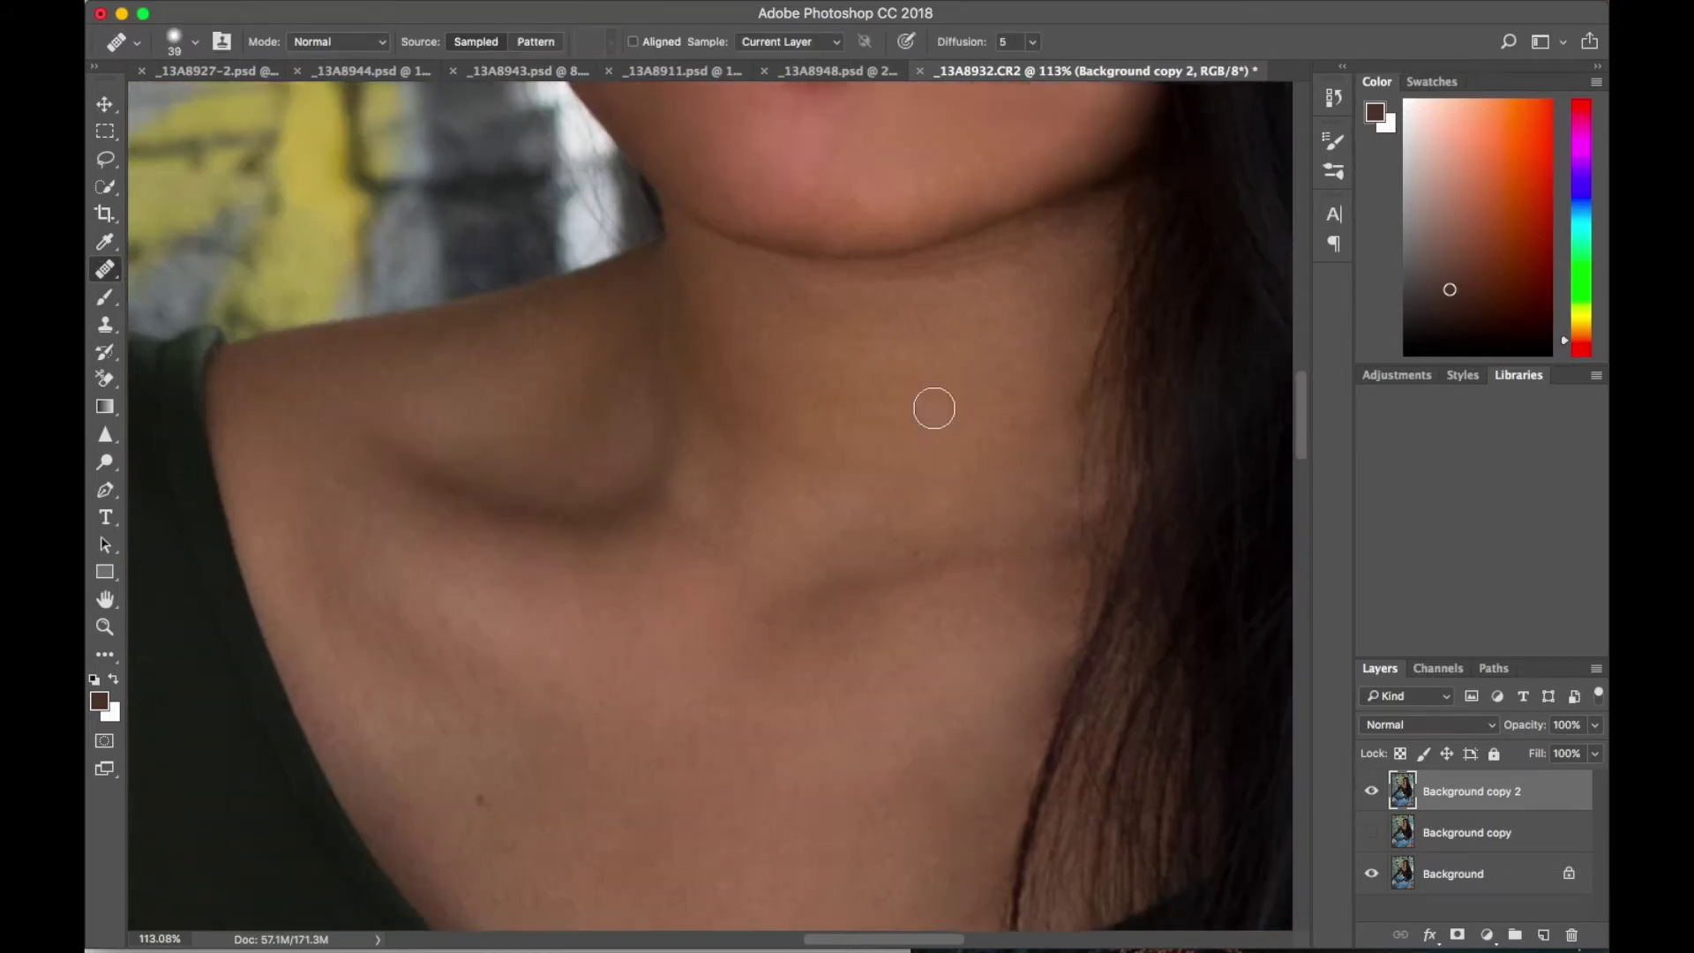
scroll(927, 414, up, 3)
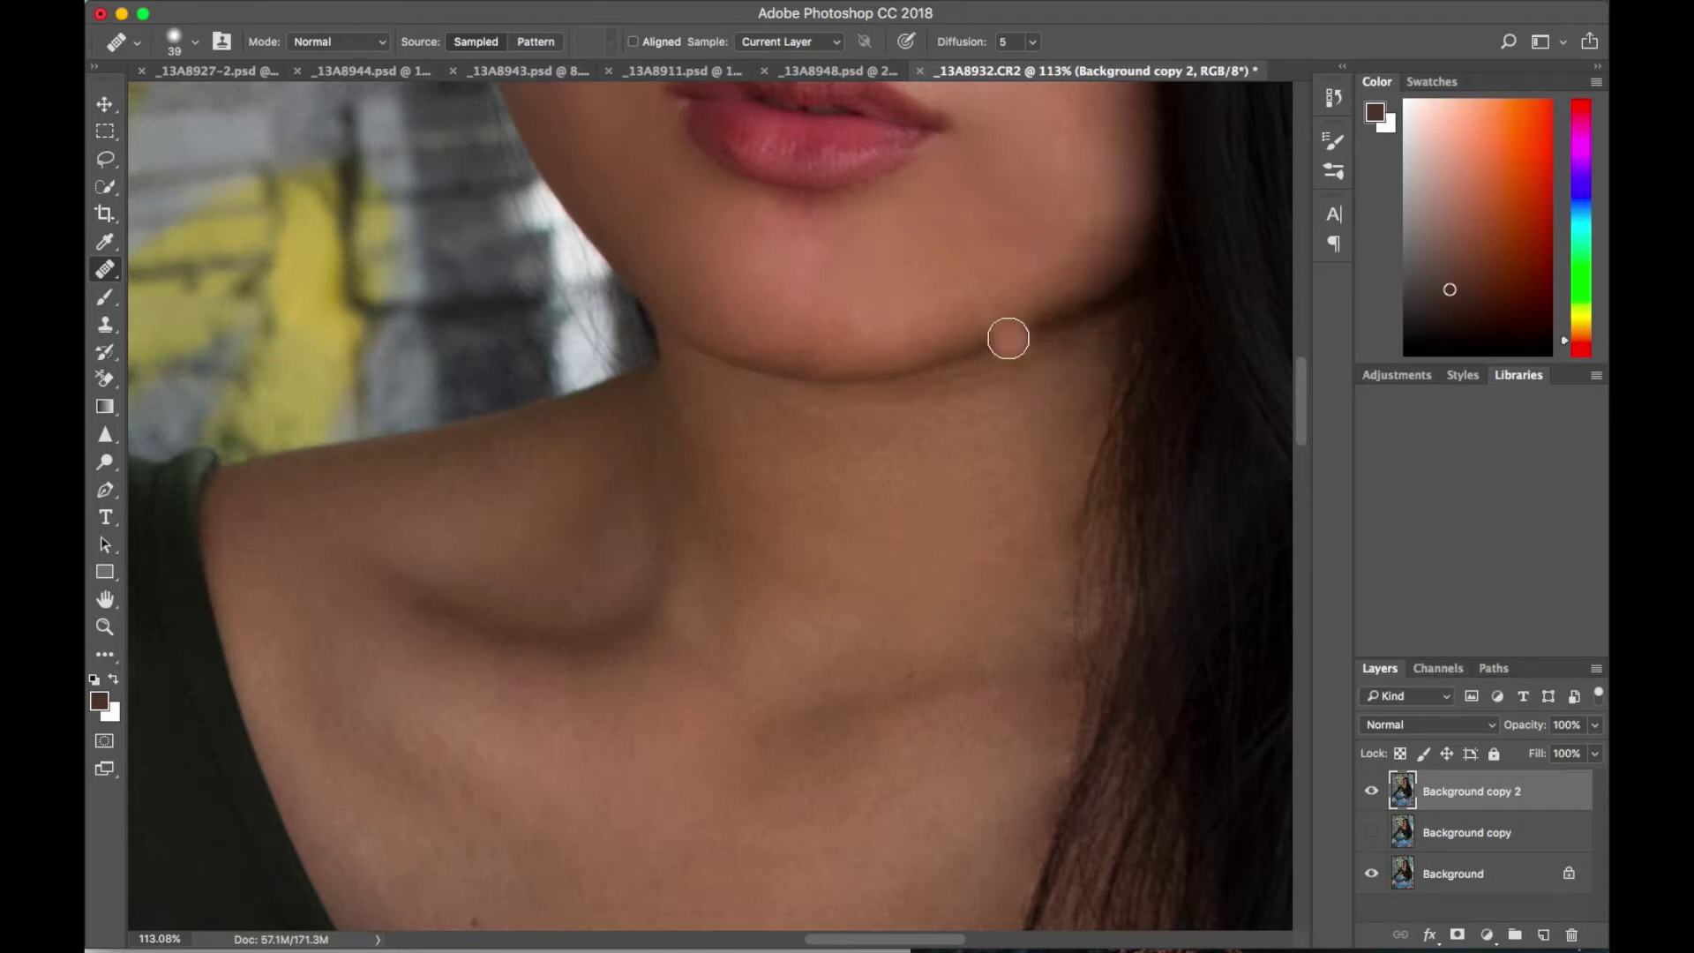
scroll(928, 673, down, 3)
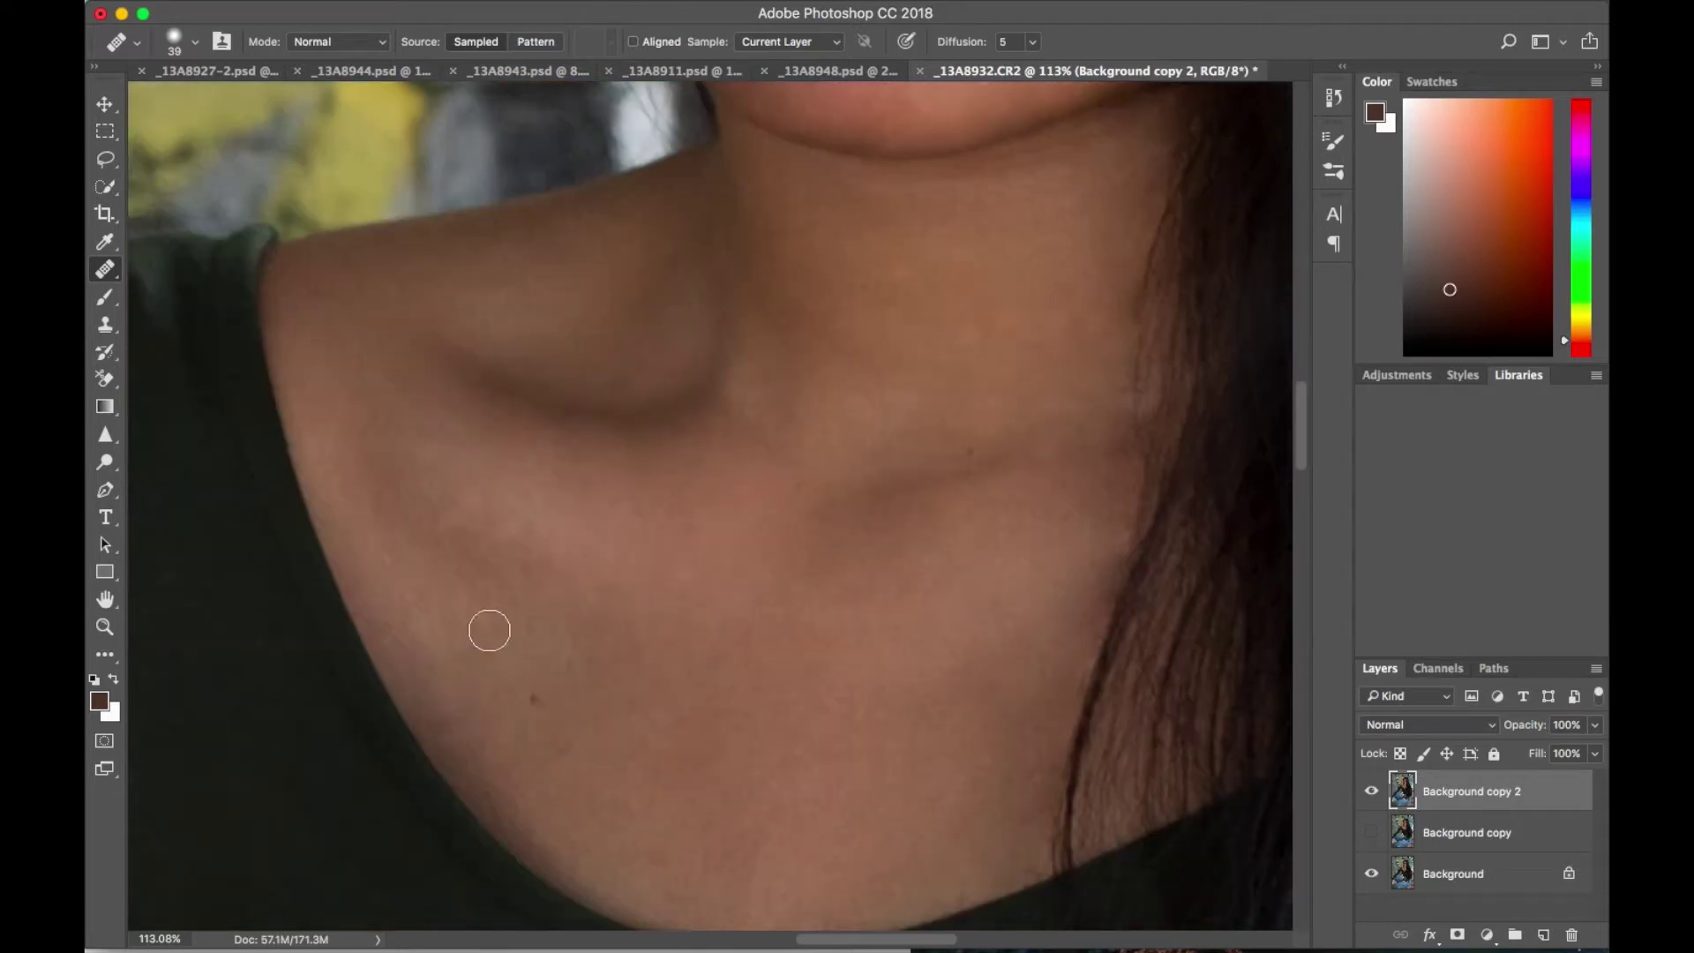
scroll(605, 650, up, 2)
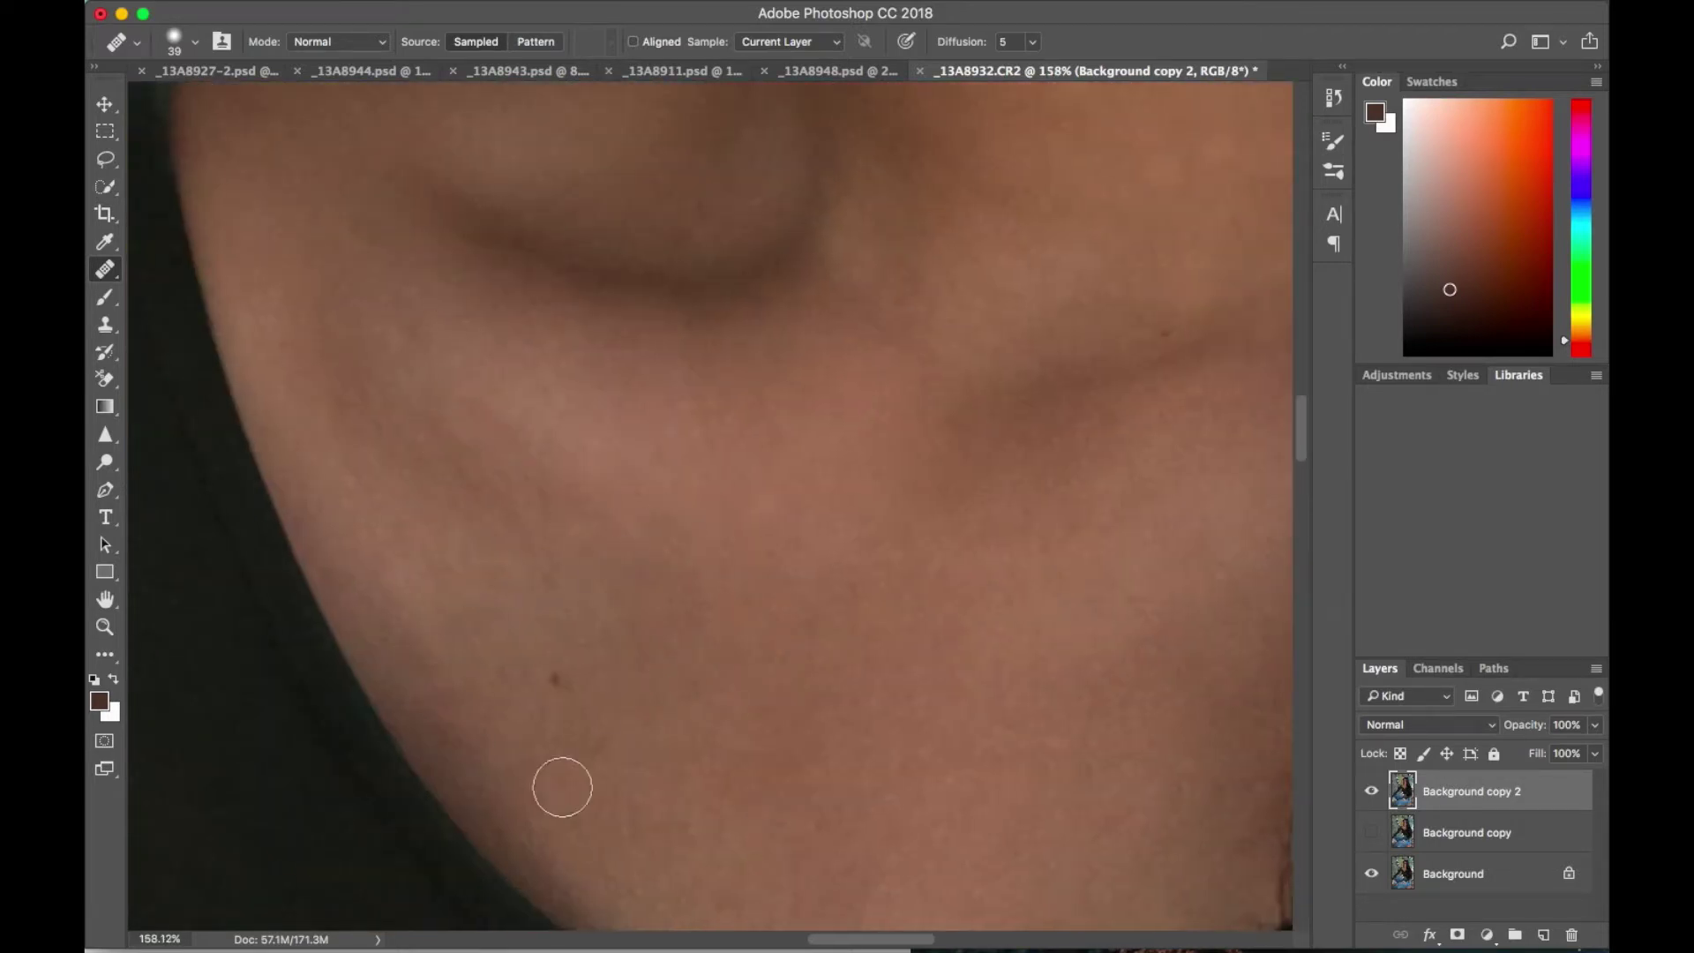
scroll(572, 696, up, 1)
scroll(640, 691, up, 5)
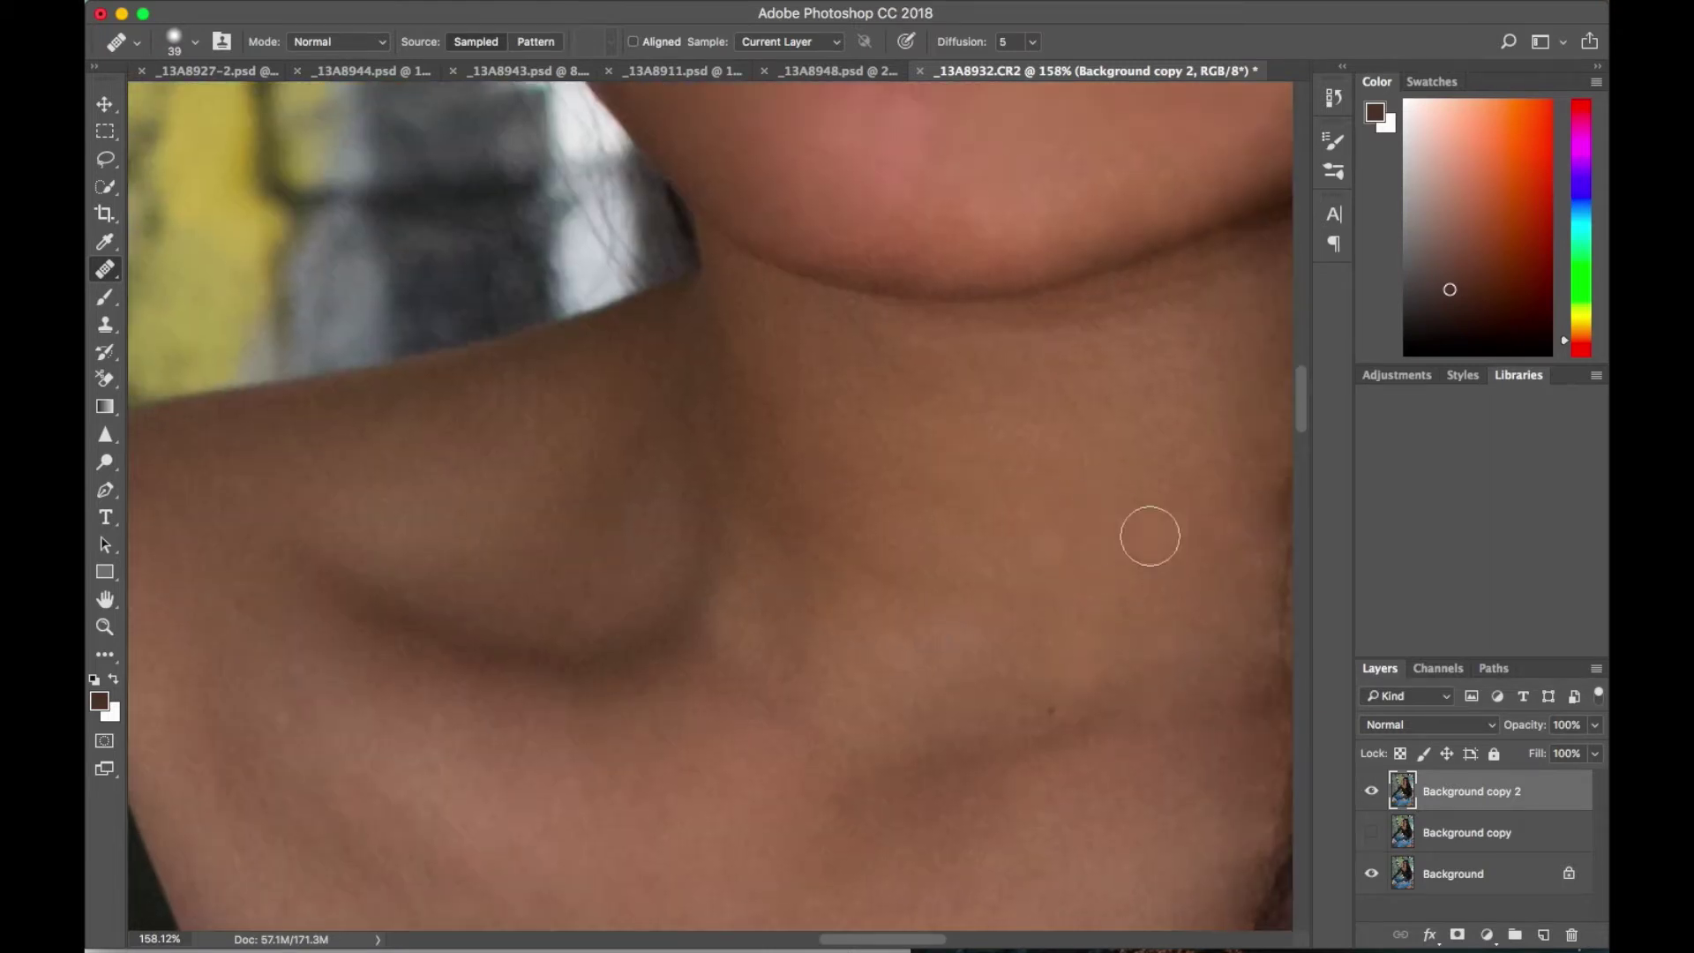
scroll(882, 741, right, 3)
right_click(1020, 436)
Step: Set the foreground painting colour to black
key(Escape)
scroll(918, 494, down, 5)
scroll(944, 600, down, 3)
key(shift+j)
scroll(833, 394, down, 5)
click(105, 296)
click(99, 700)
click(1388, 256)
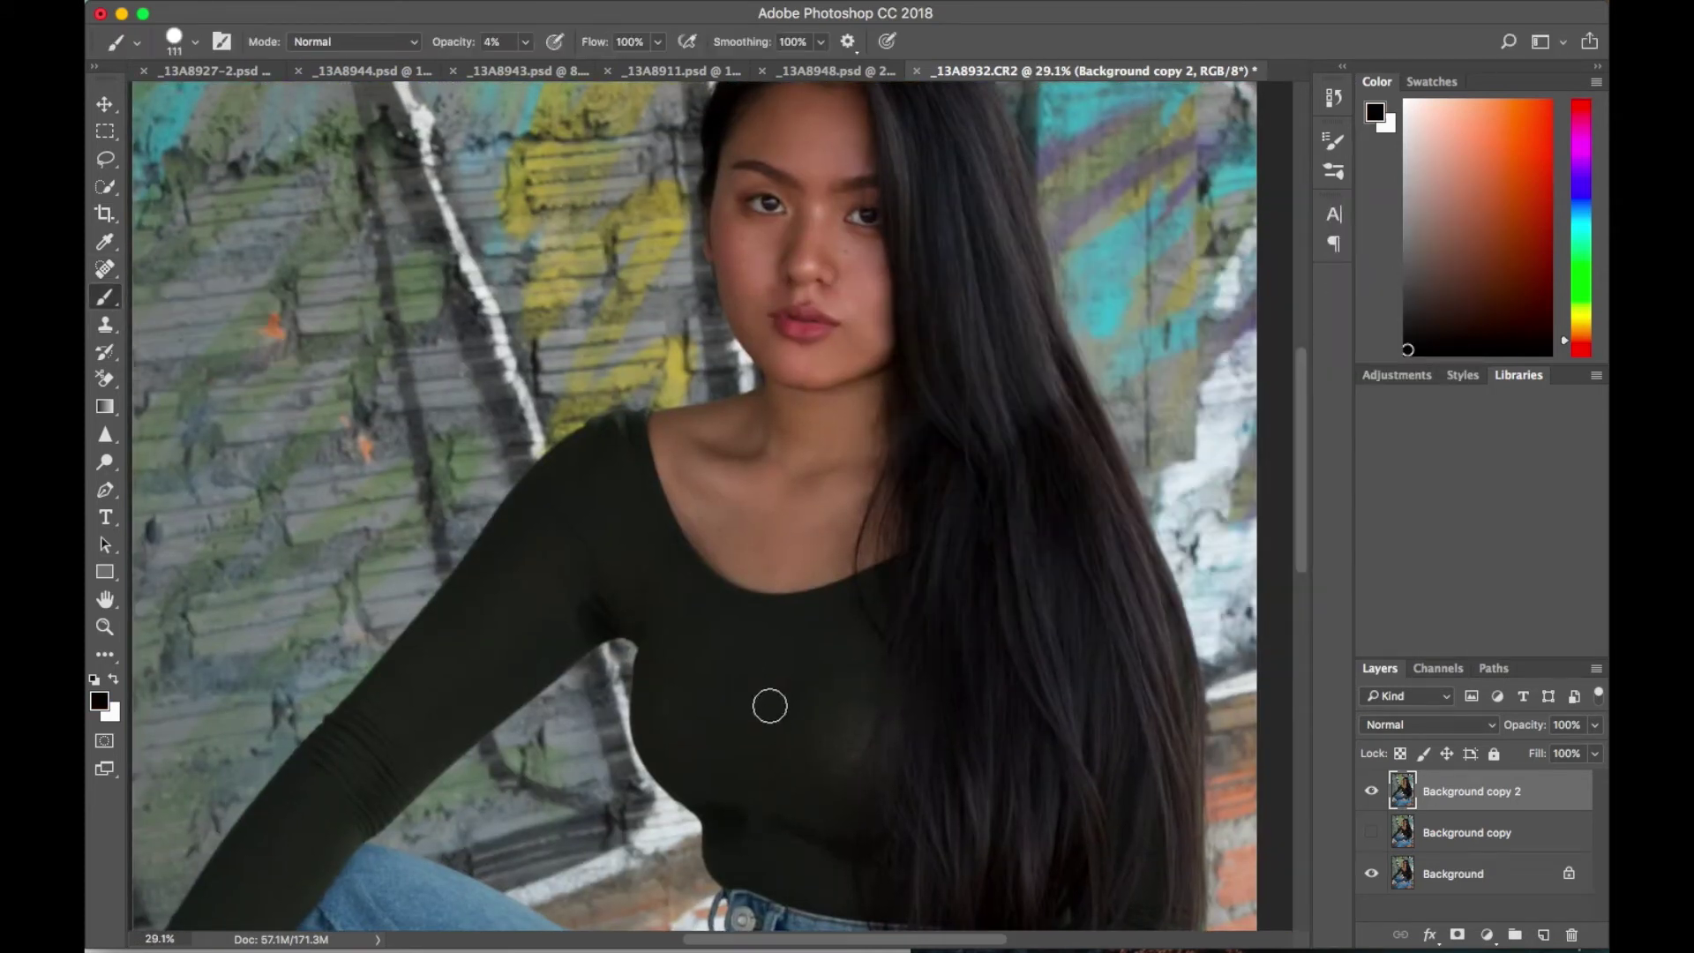
Step: Clone stamp over the lighter patch on the shirt front, then undo the stroke
click(105, 324)
click(195, 42)
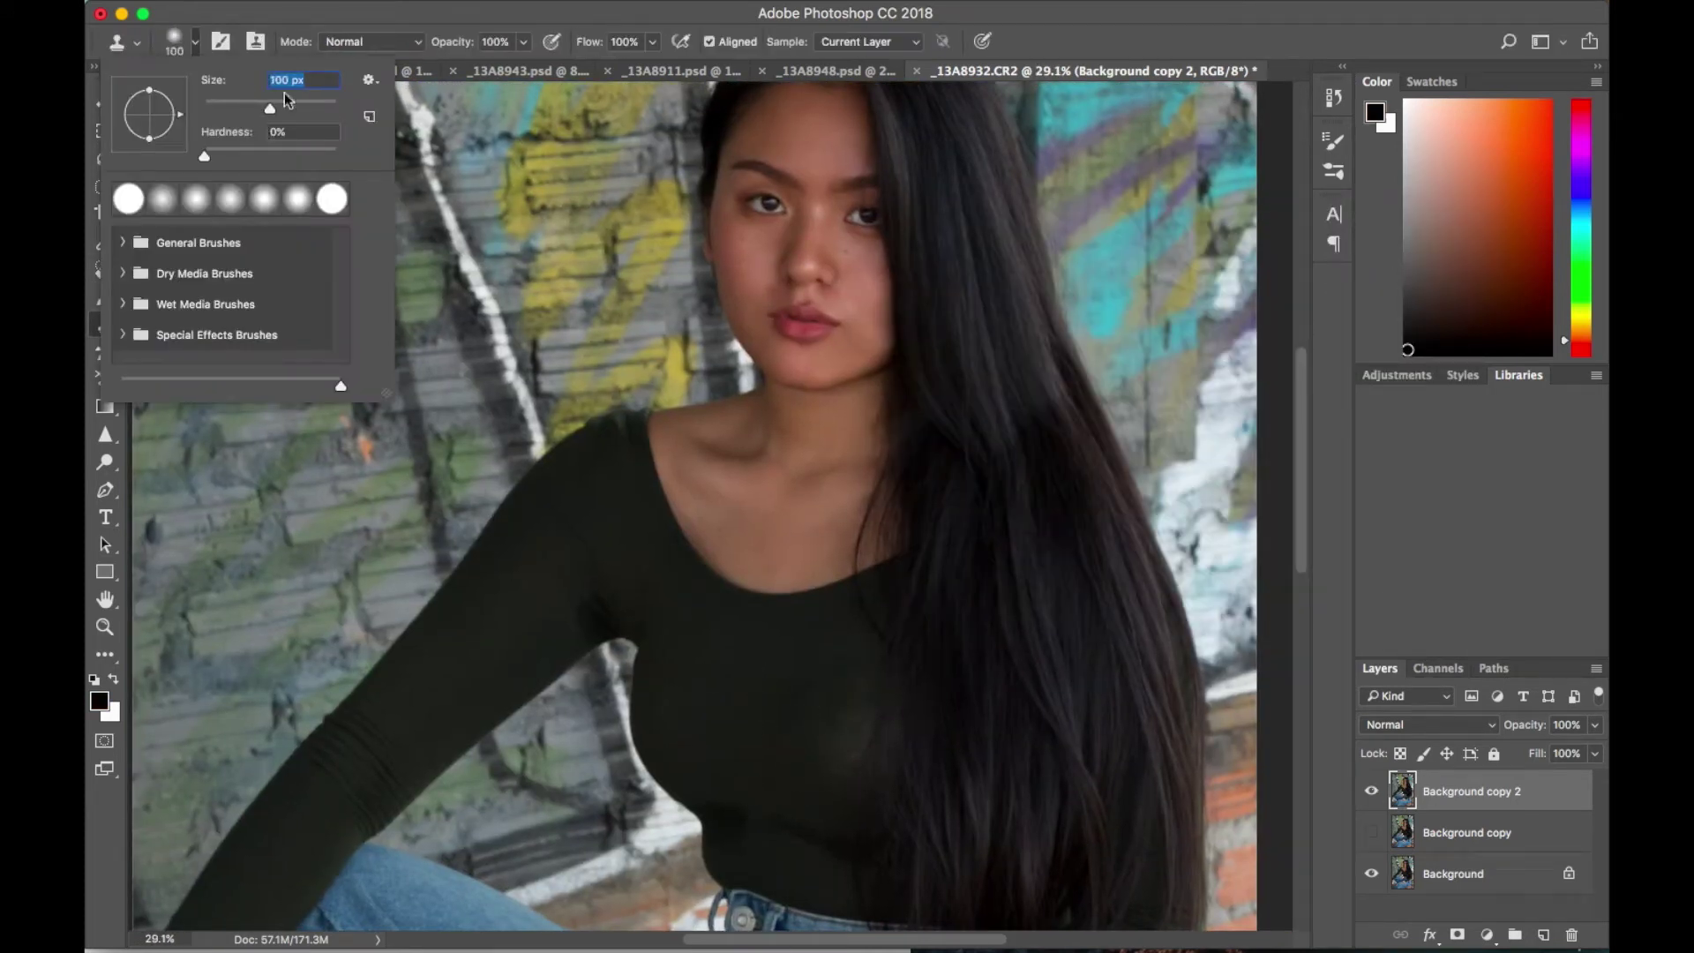
key(Escape)
scroll(798, 650, up, 2)
drag(887, 729, 852, 652)
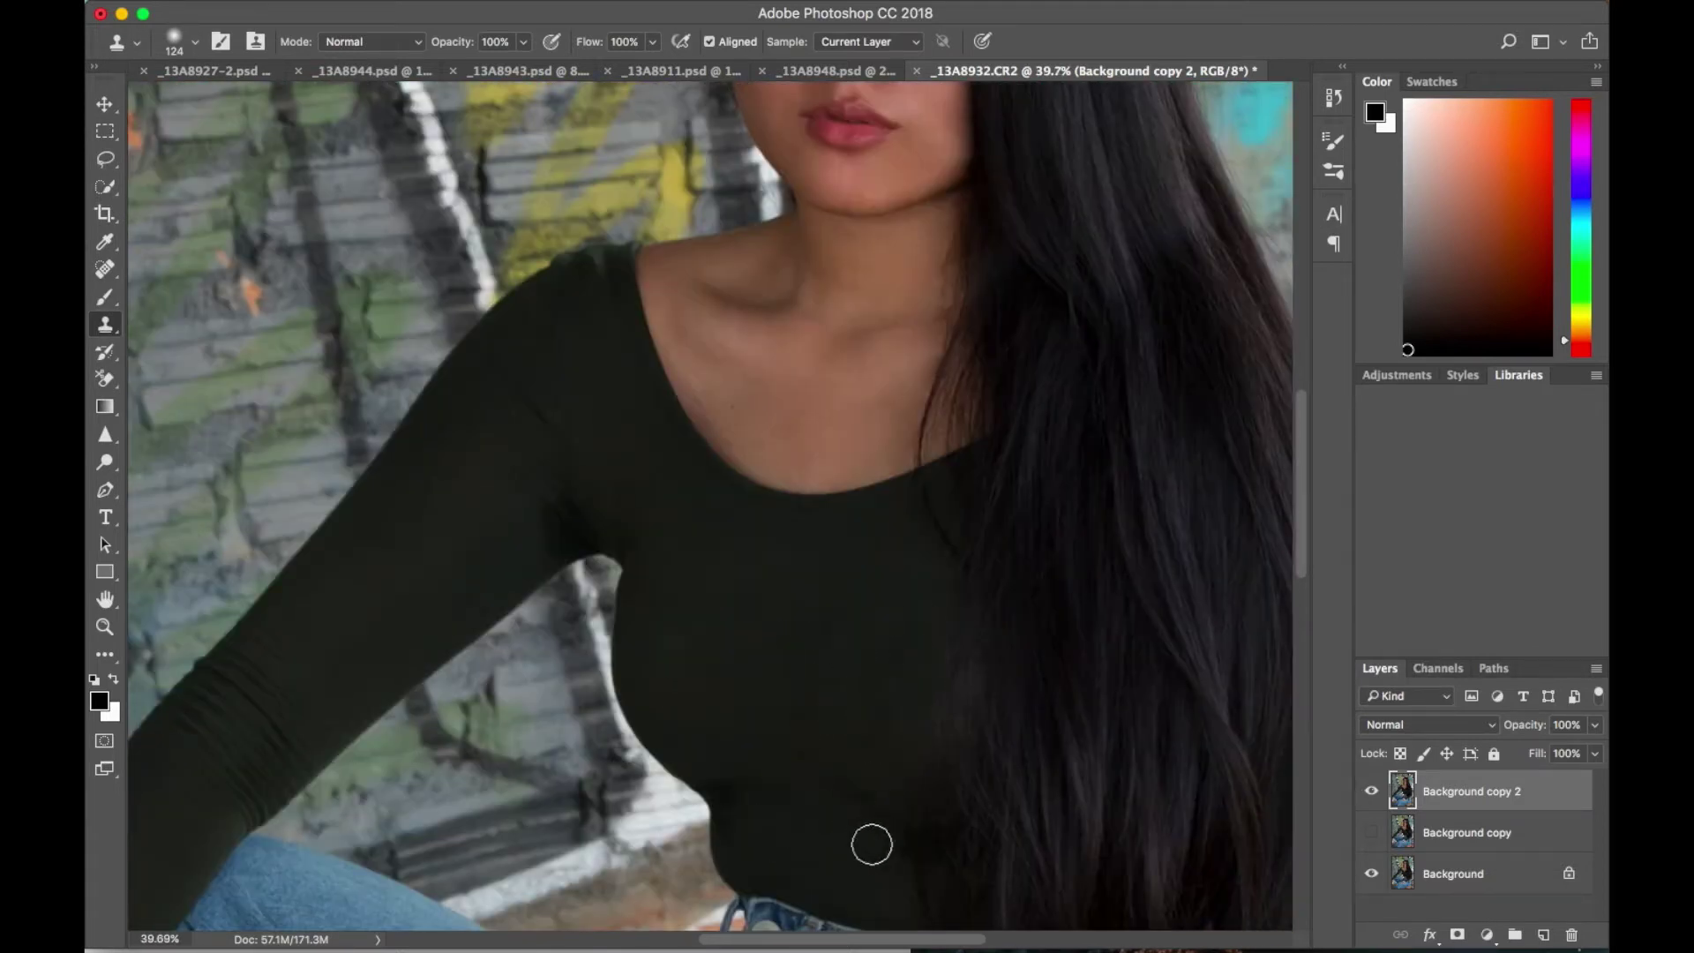
scroll(794, 760, down, 2)
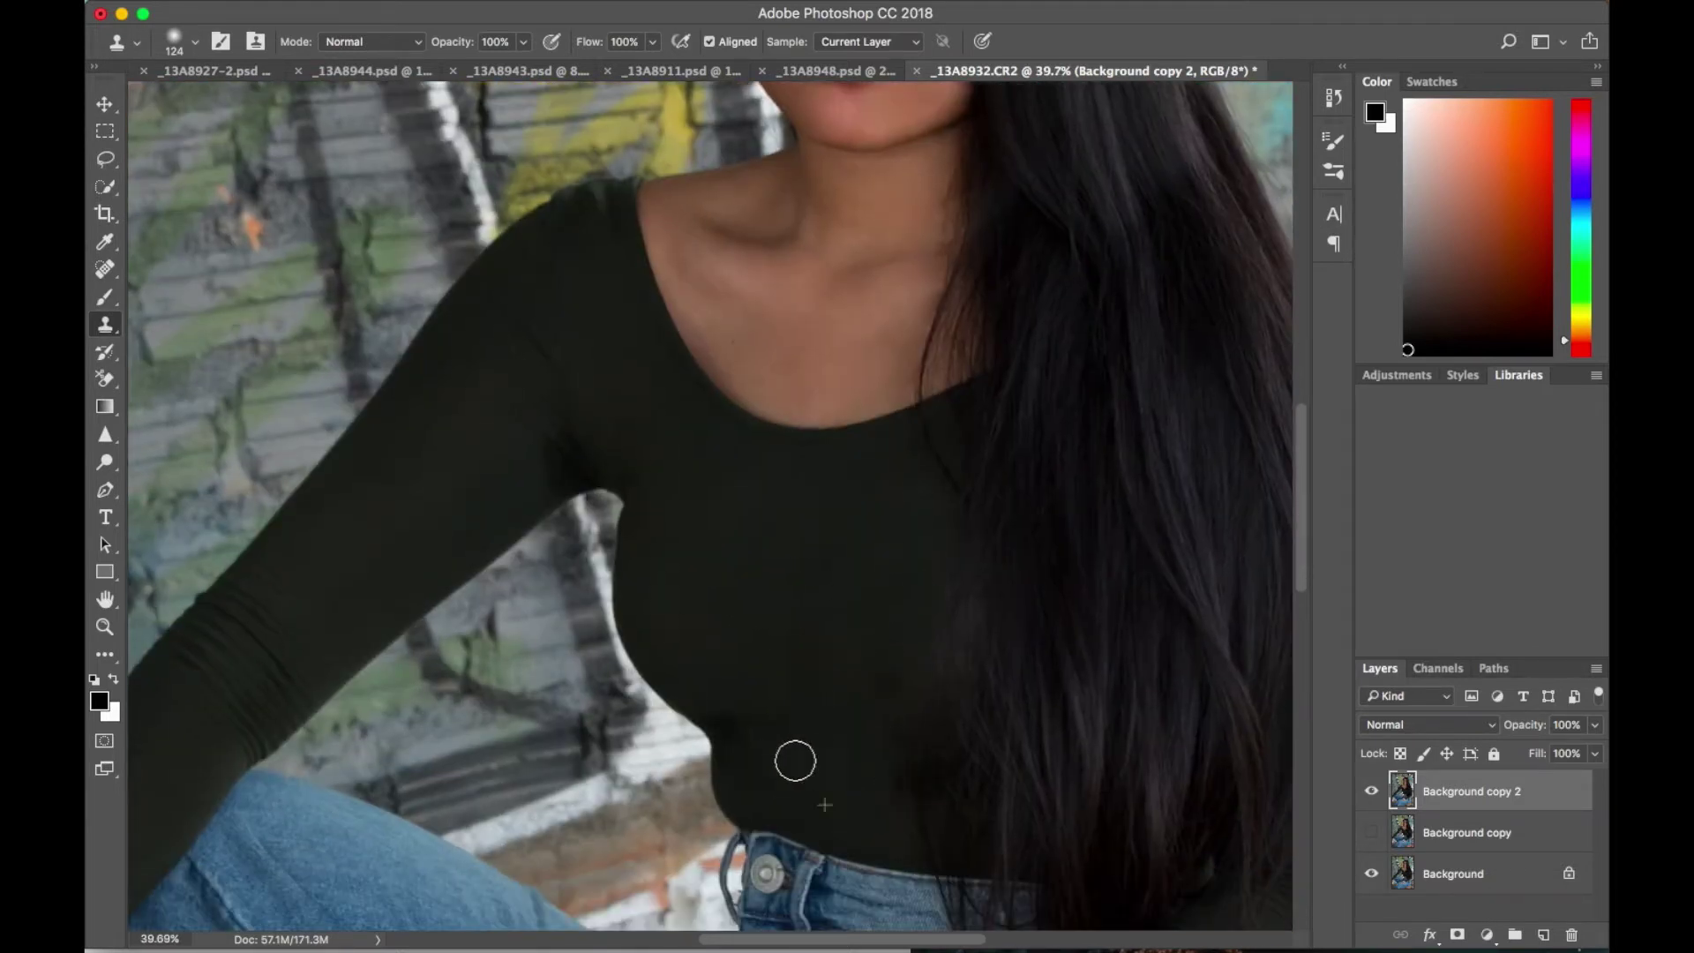
key(ctrl+alt+z)
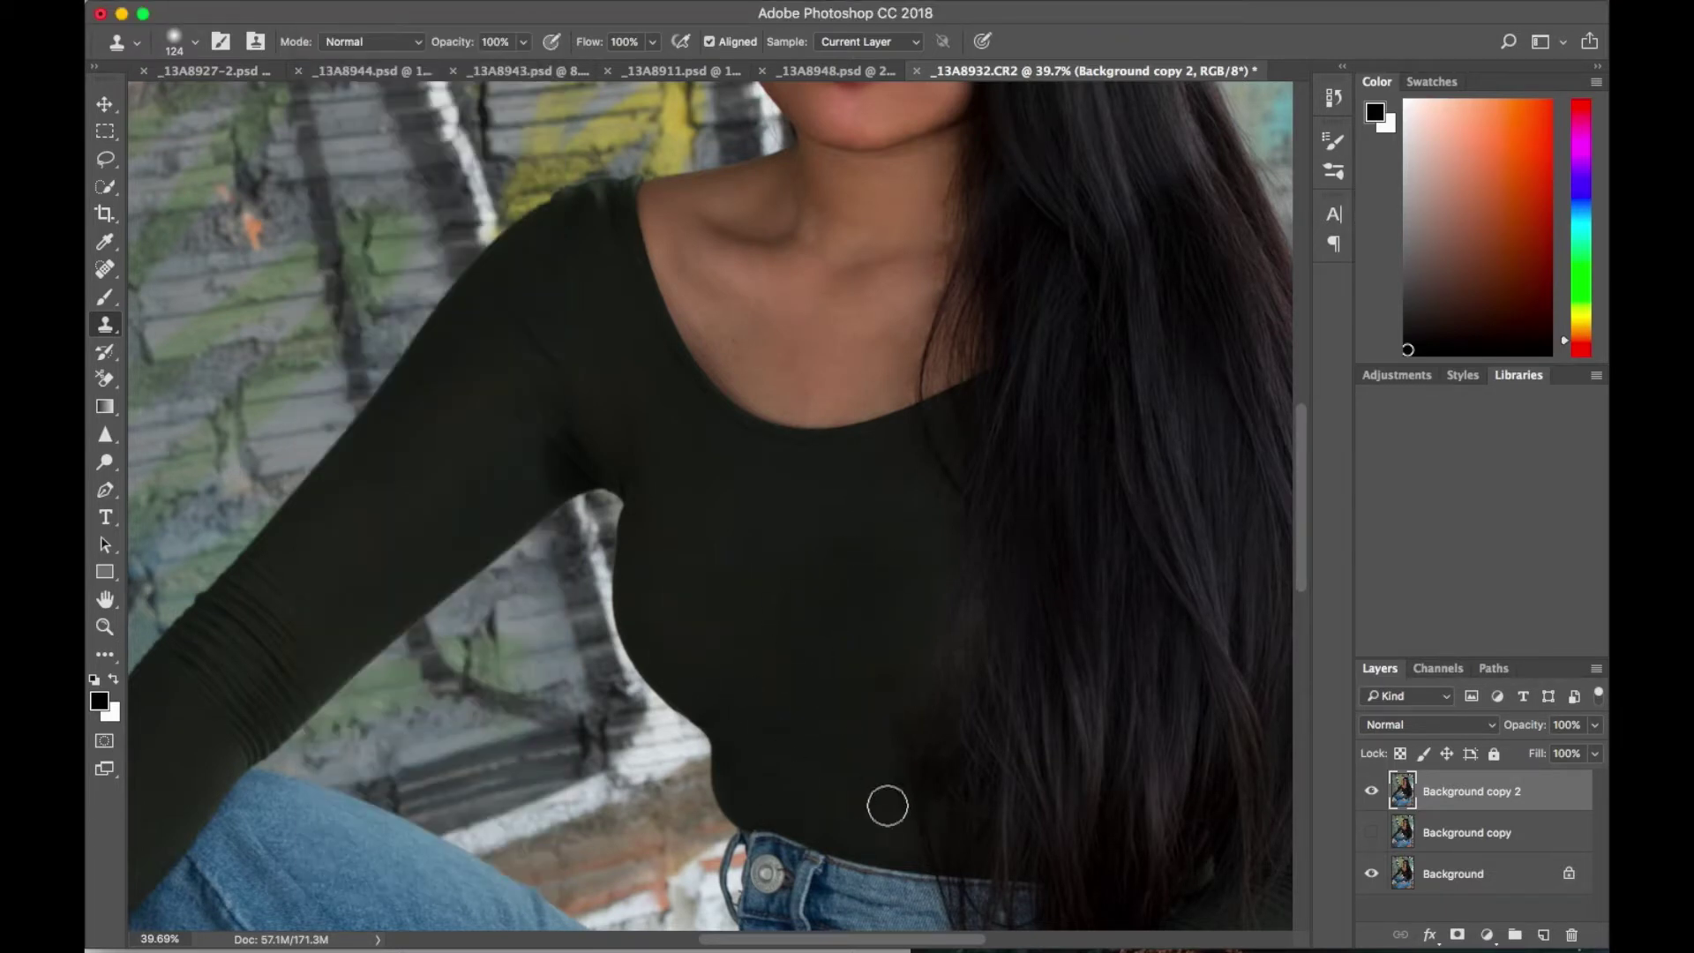
Step: Resample clean shirt fabric and clone out the dark top's light patches, fitting the photo on screen
key(b)
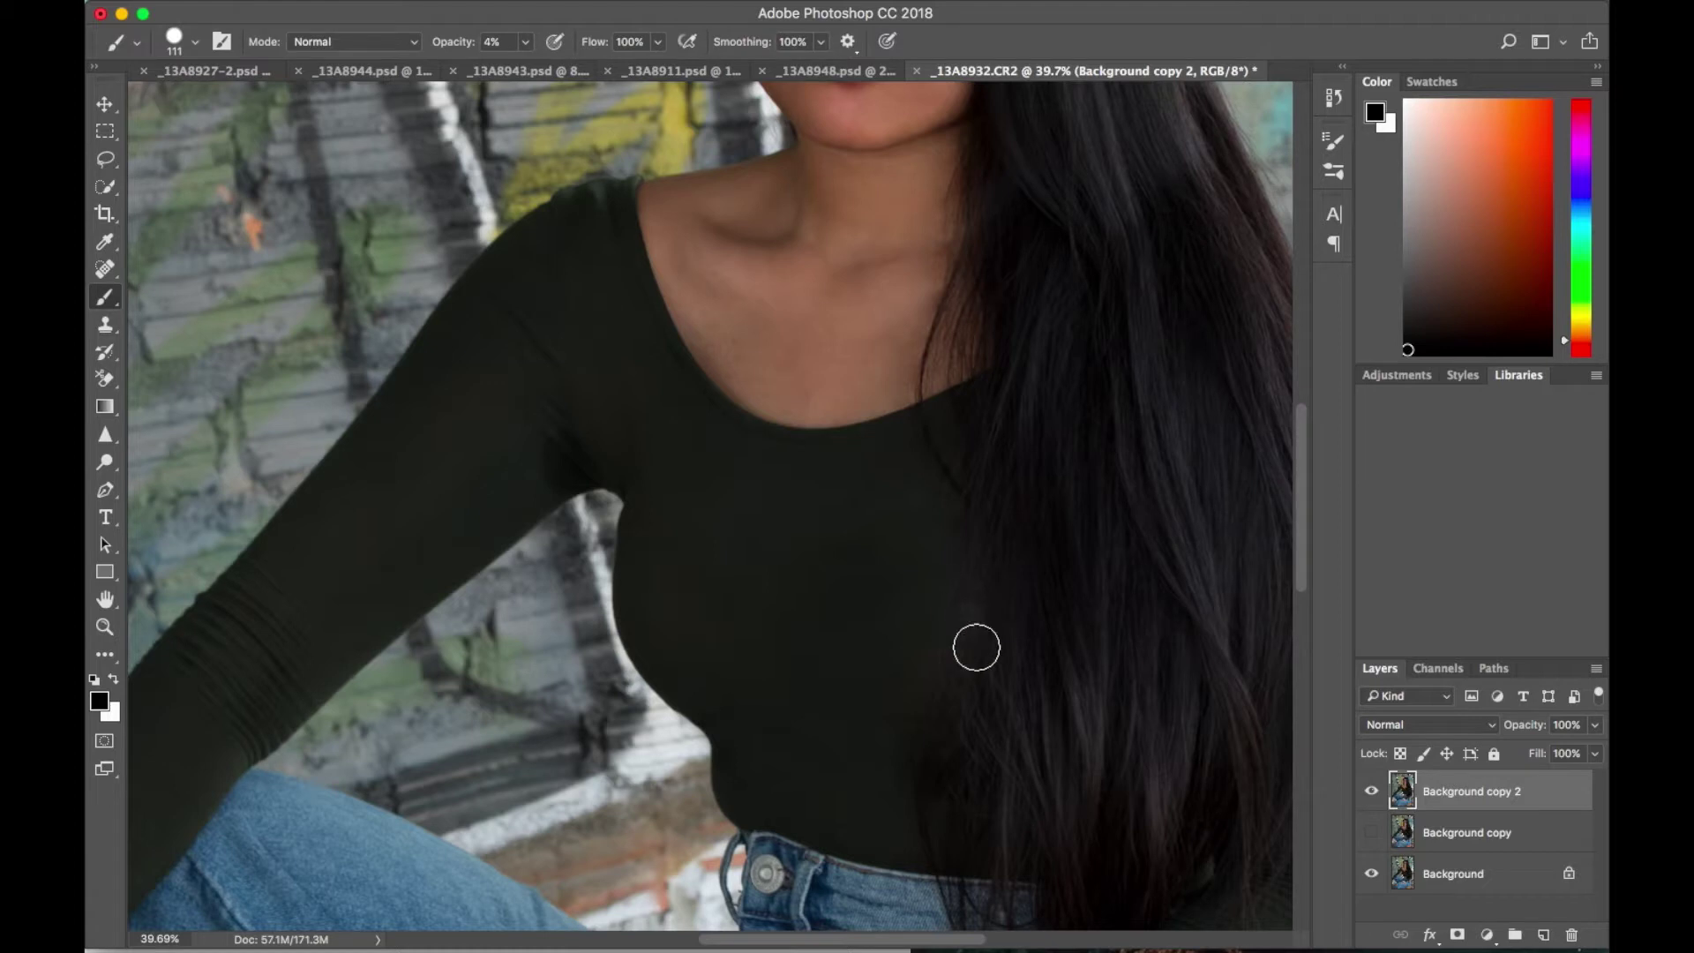
key(s)
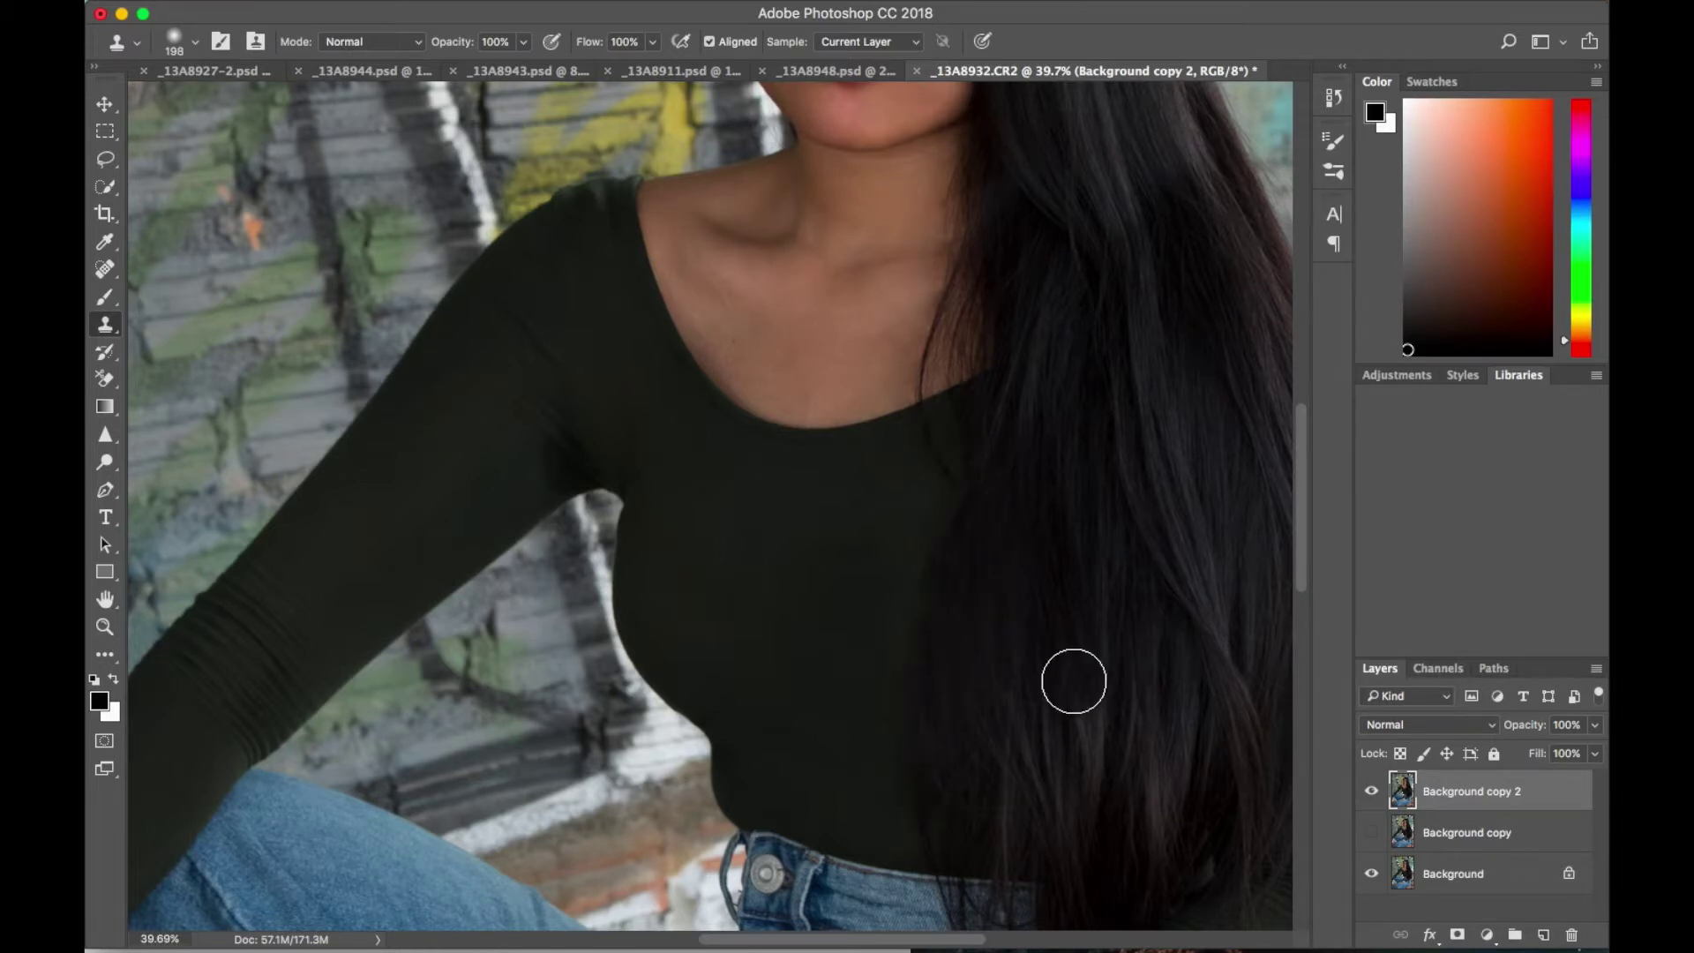
scroll(917, 686, up, 2)
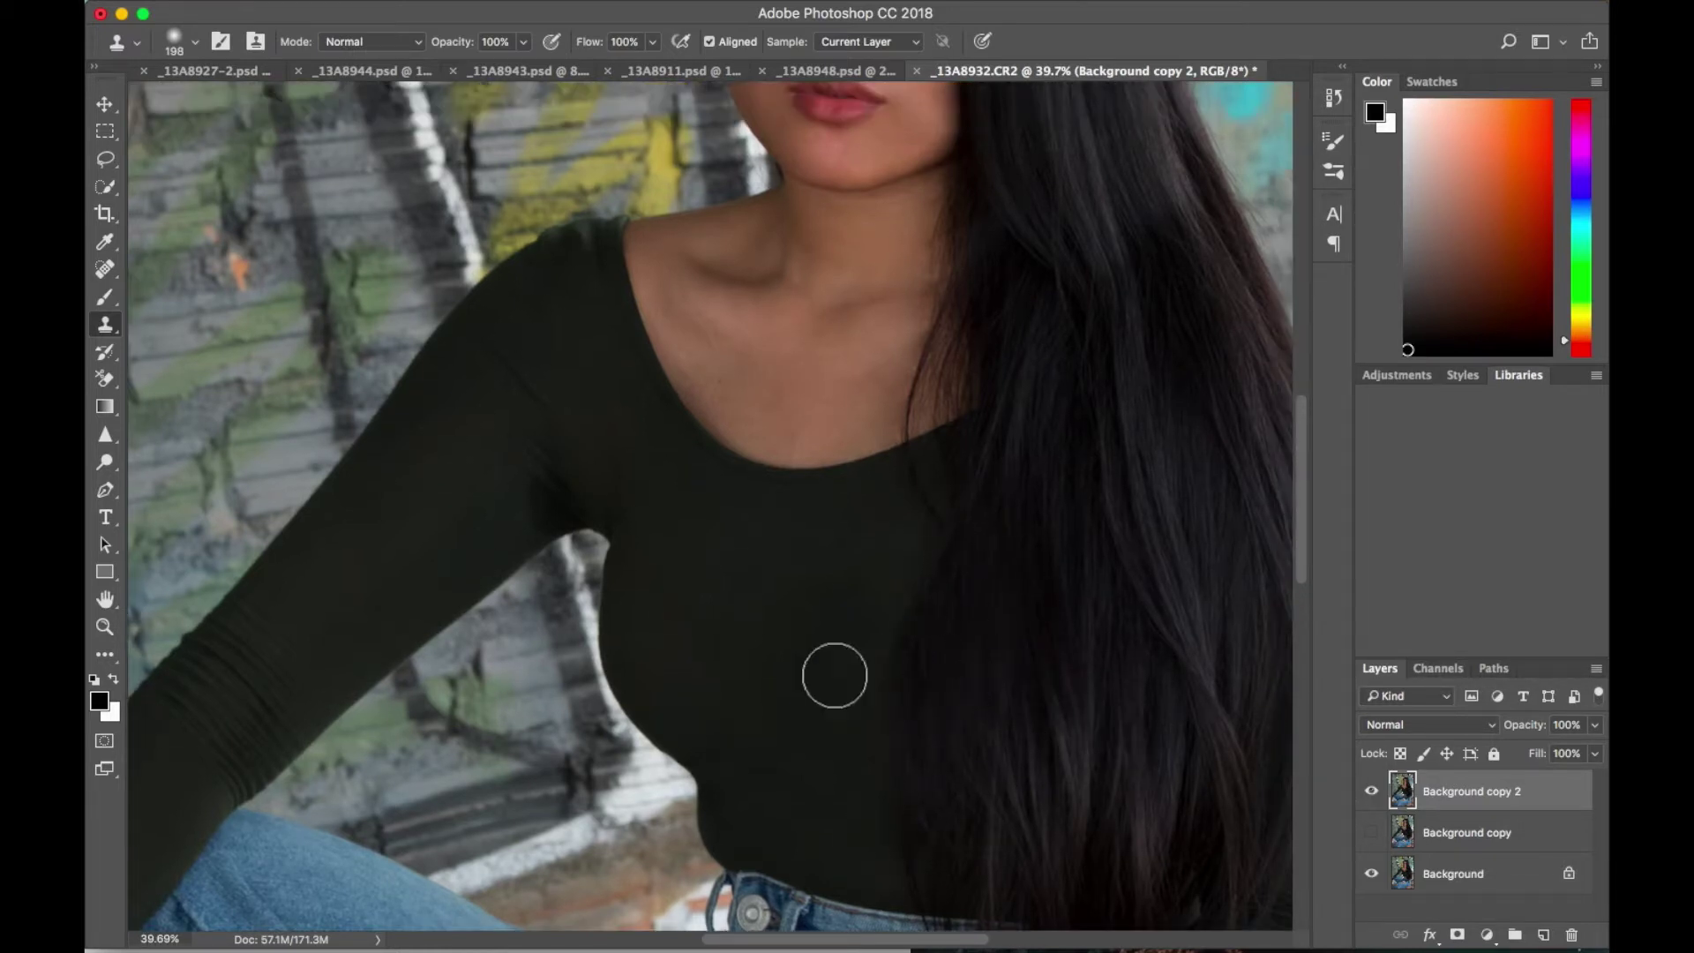
alt+click(826, 648)
scroll(829, 838, up, 2)
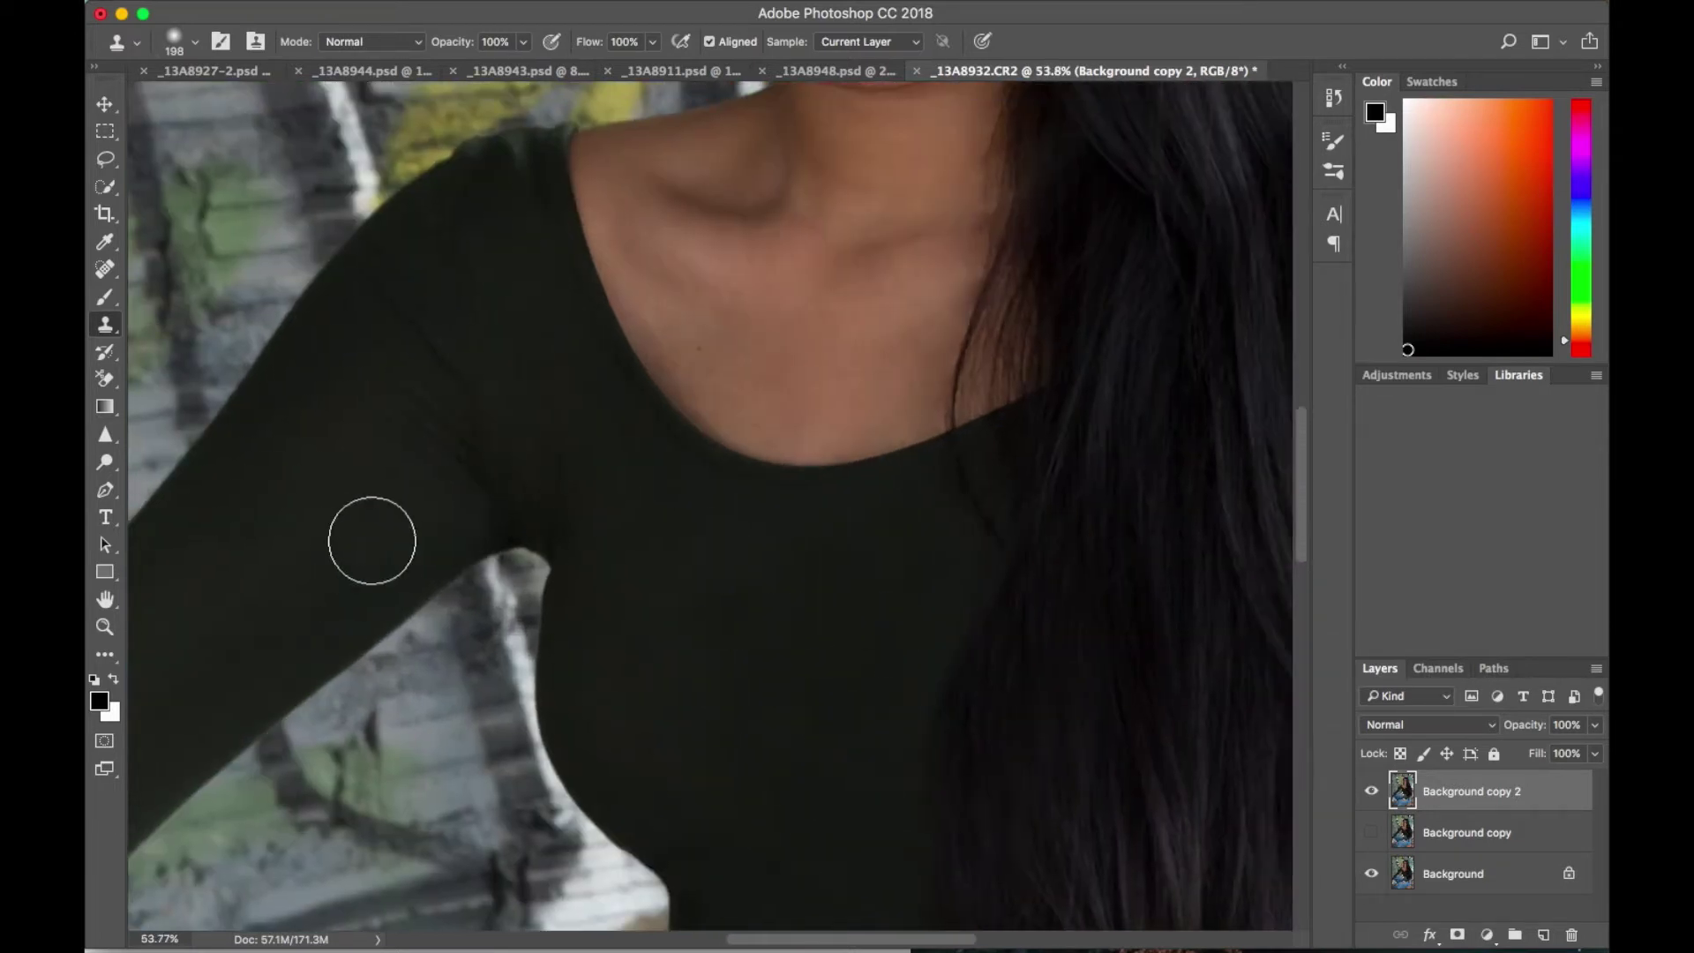
scroll(371, 537, down, 5)
scroll(653, 476, left, 2)
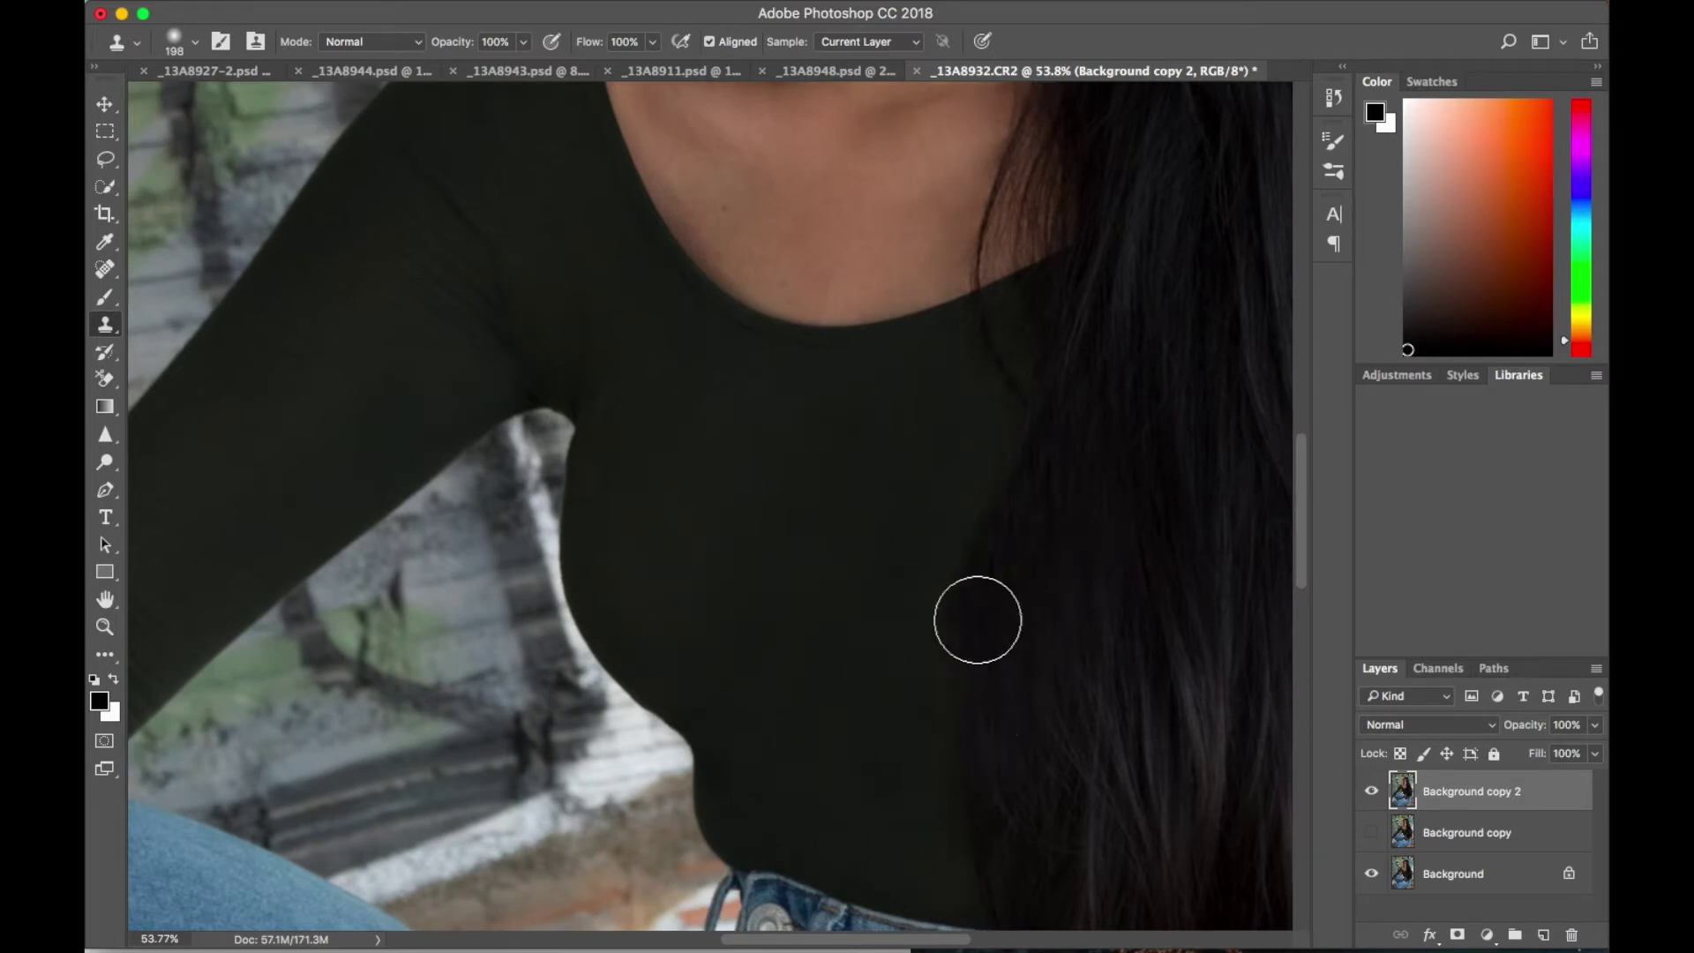
key(ctrl+0)
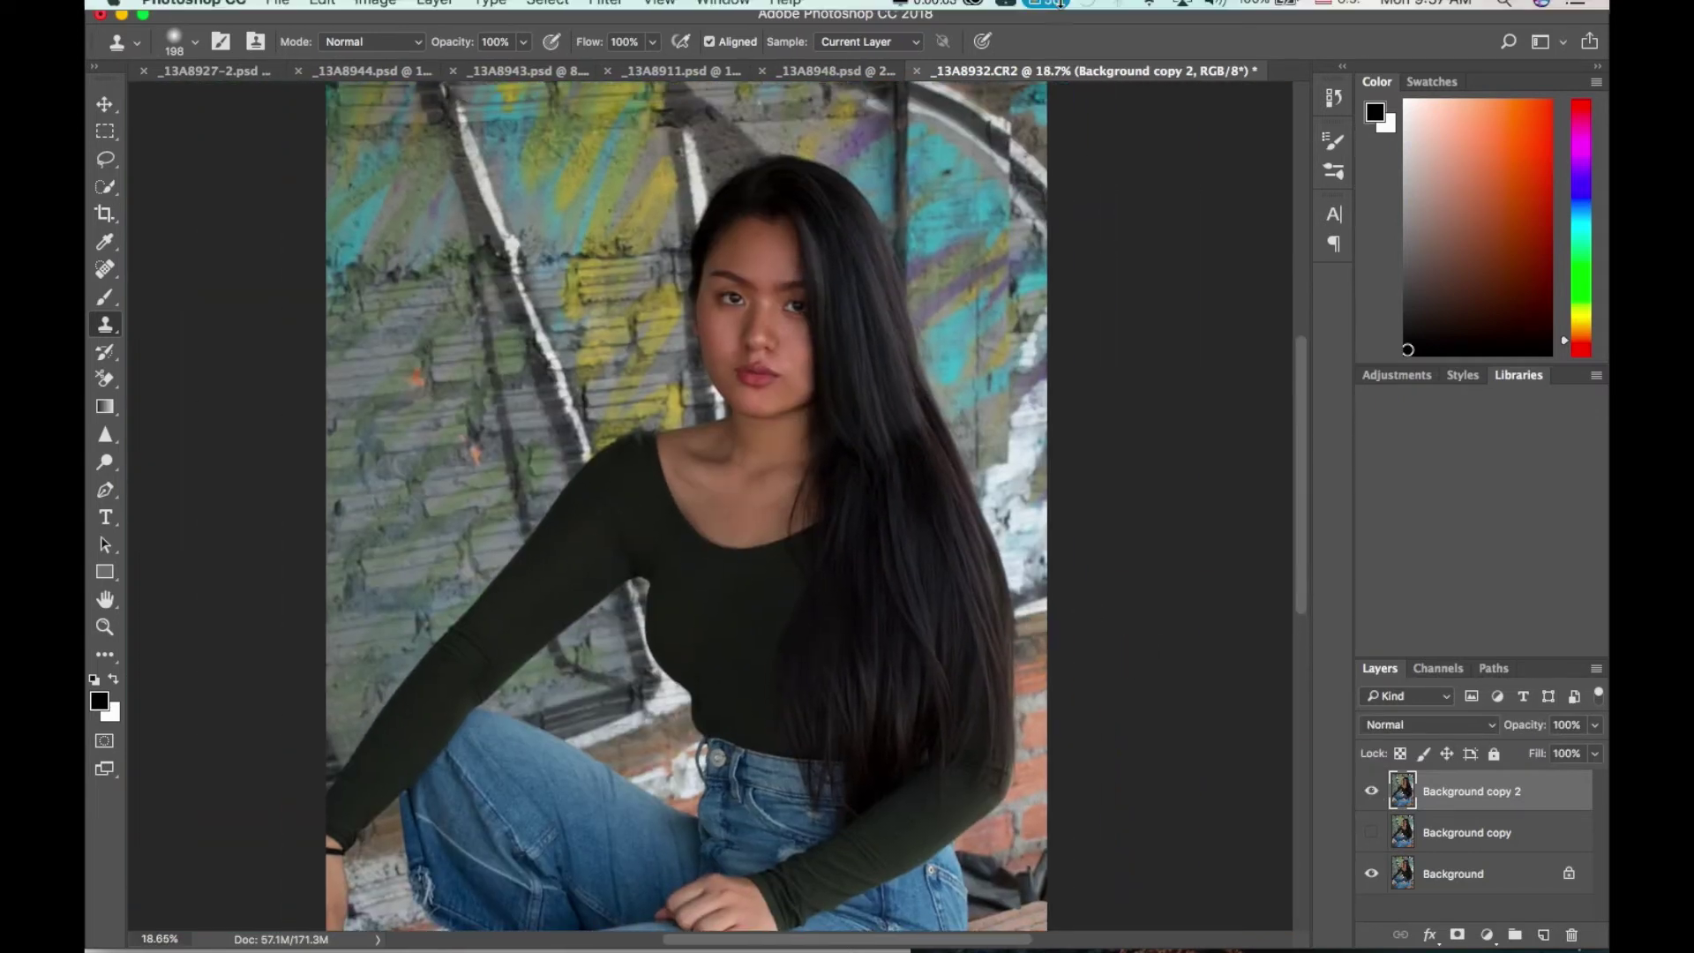
Step: Tidy the hair outline with a size-493 Liquify Forward Warp and duplicate the result as Background copy 3
key(ctrl+shift+x)
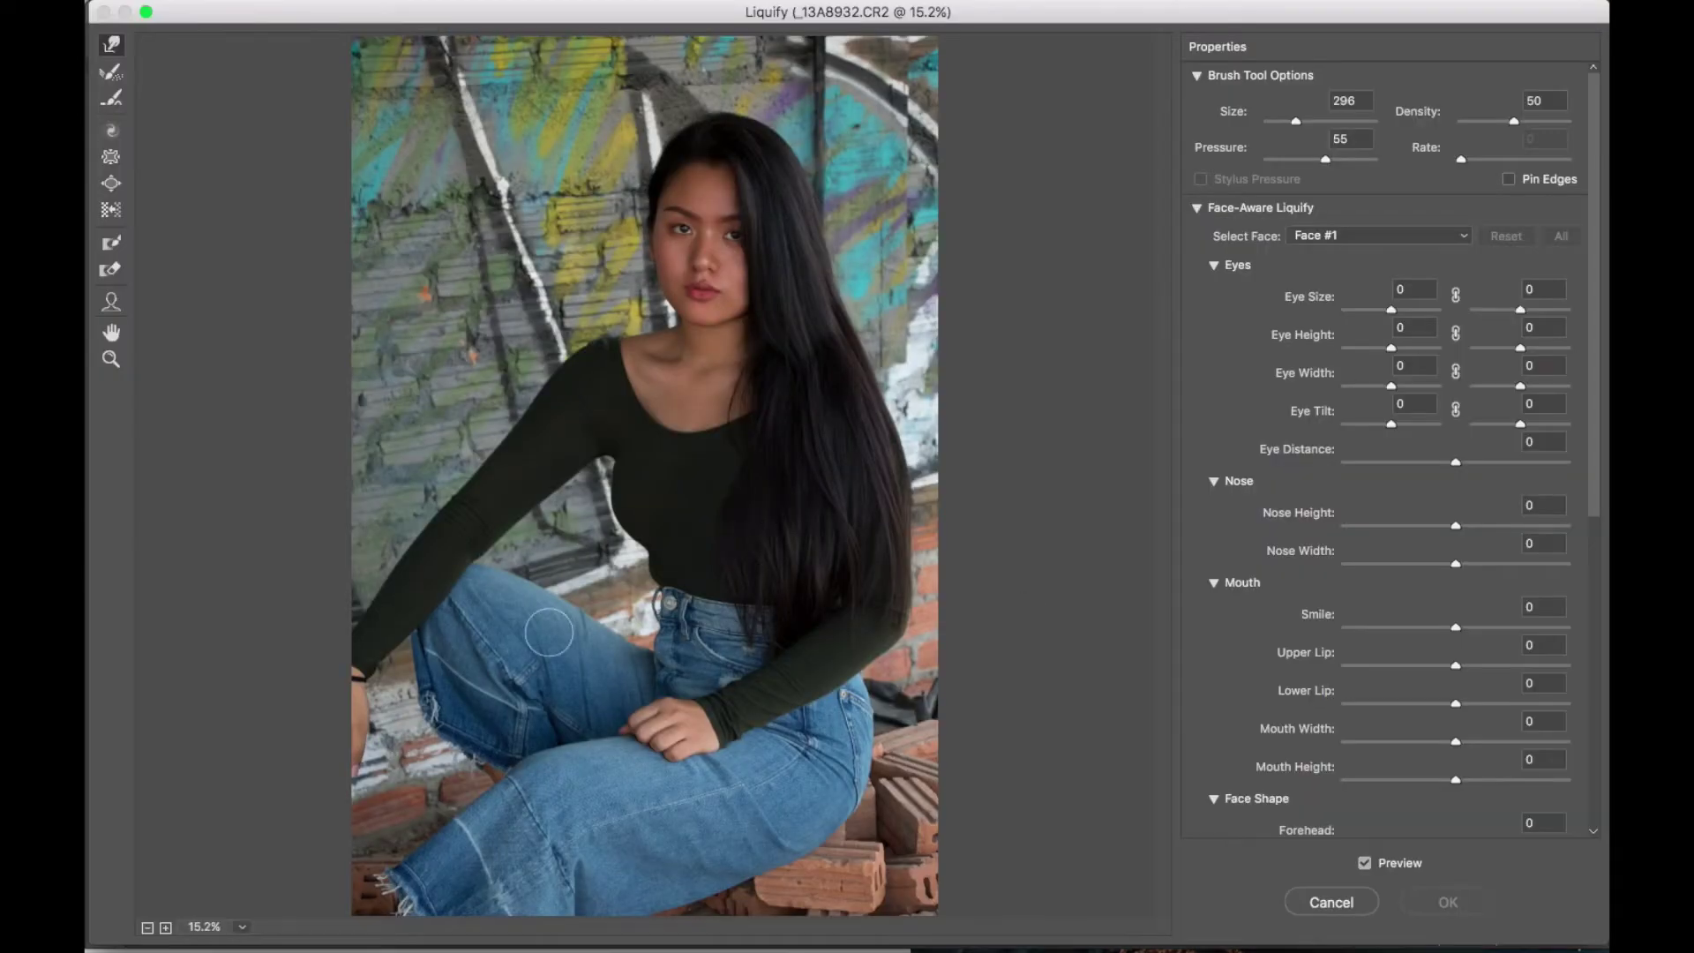
key(ctrl+plus)
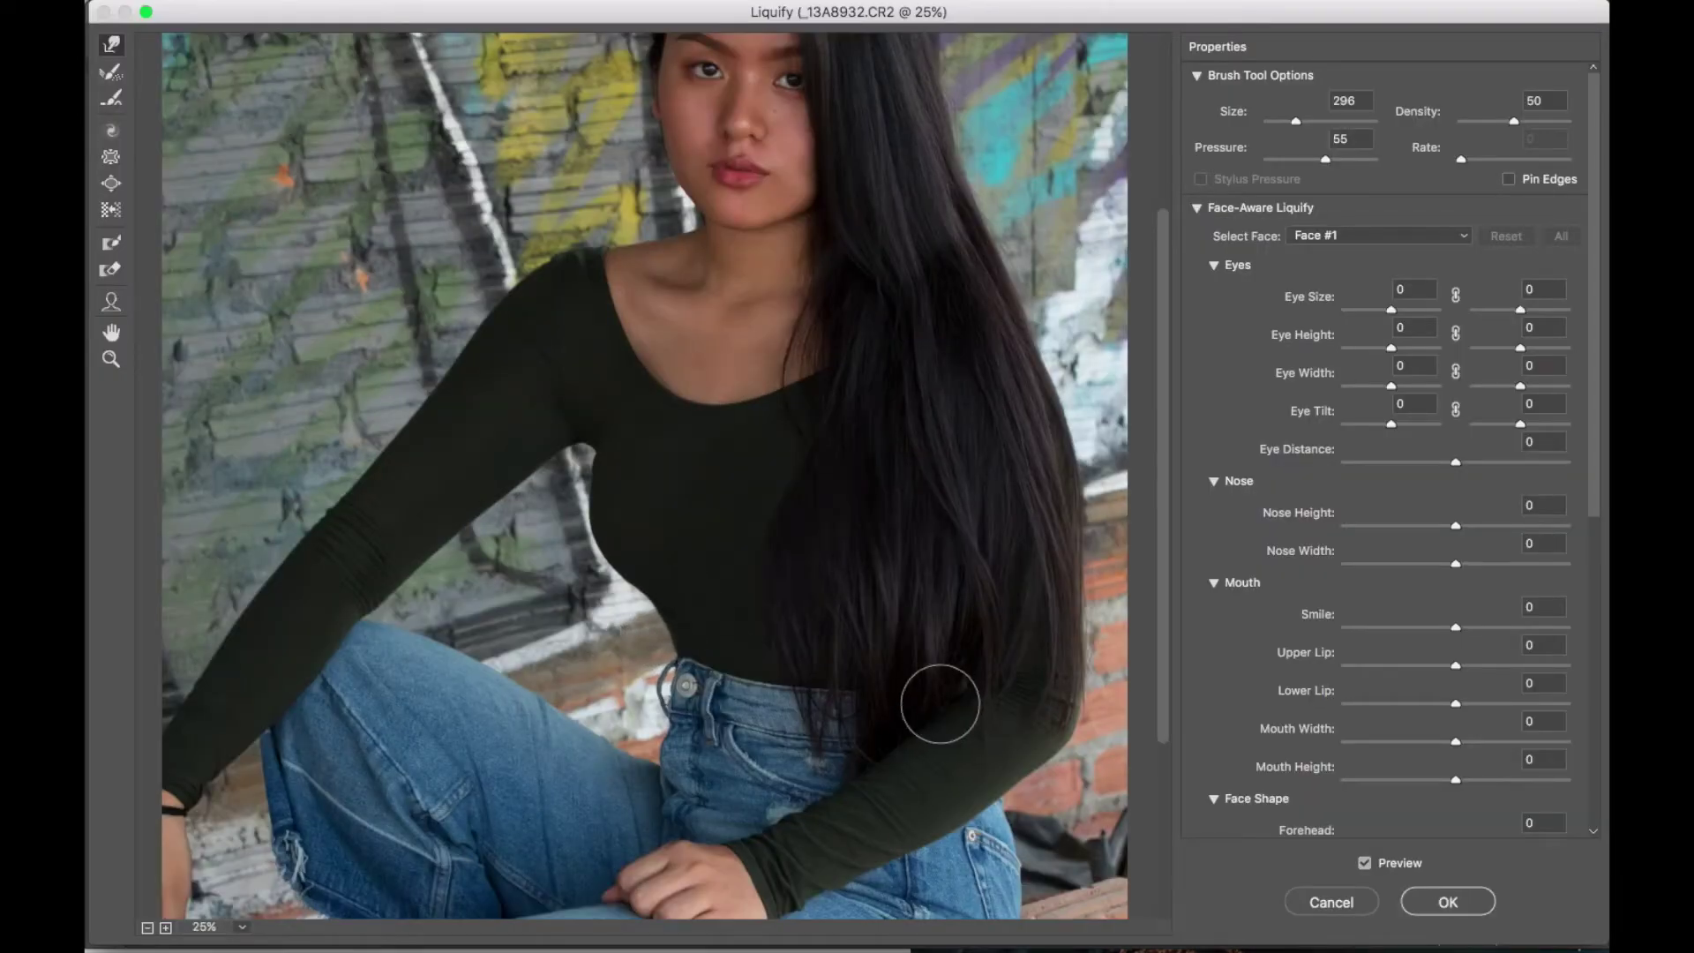
scroll(1015, 441, up, 5)
key(bracketright)
key(bracketright)
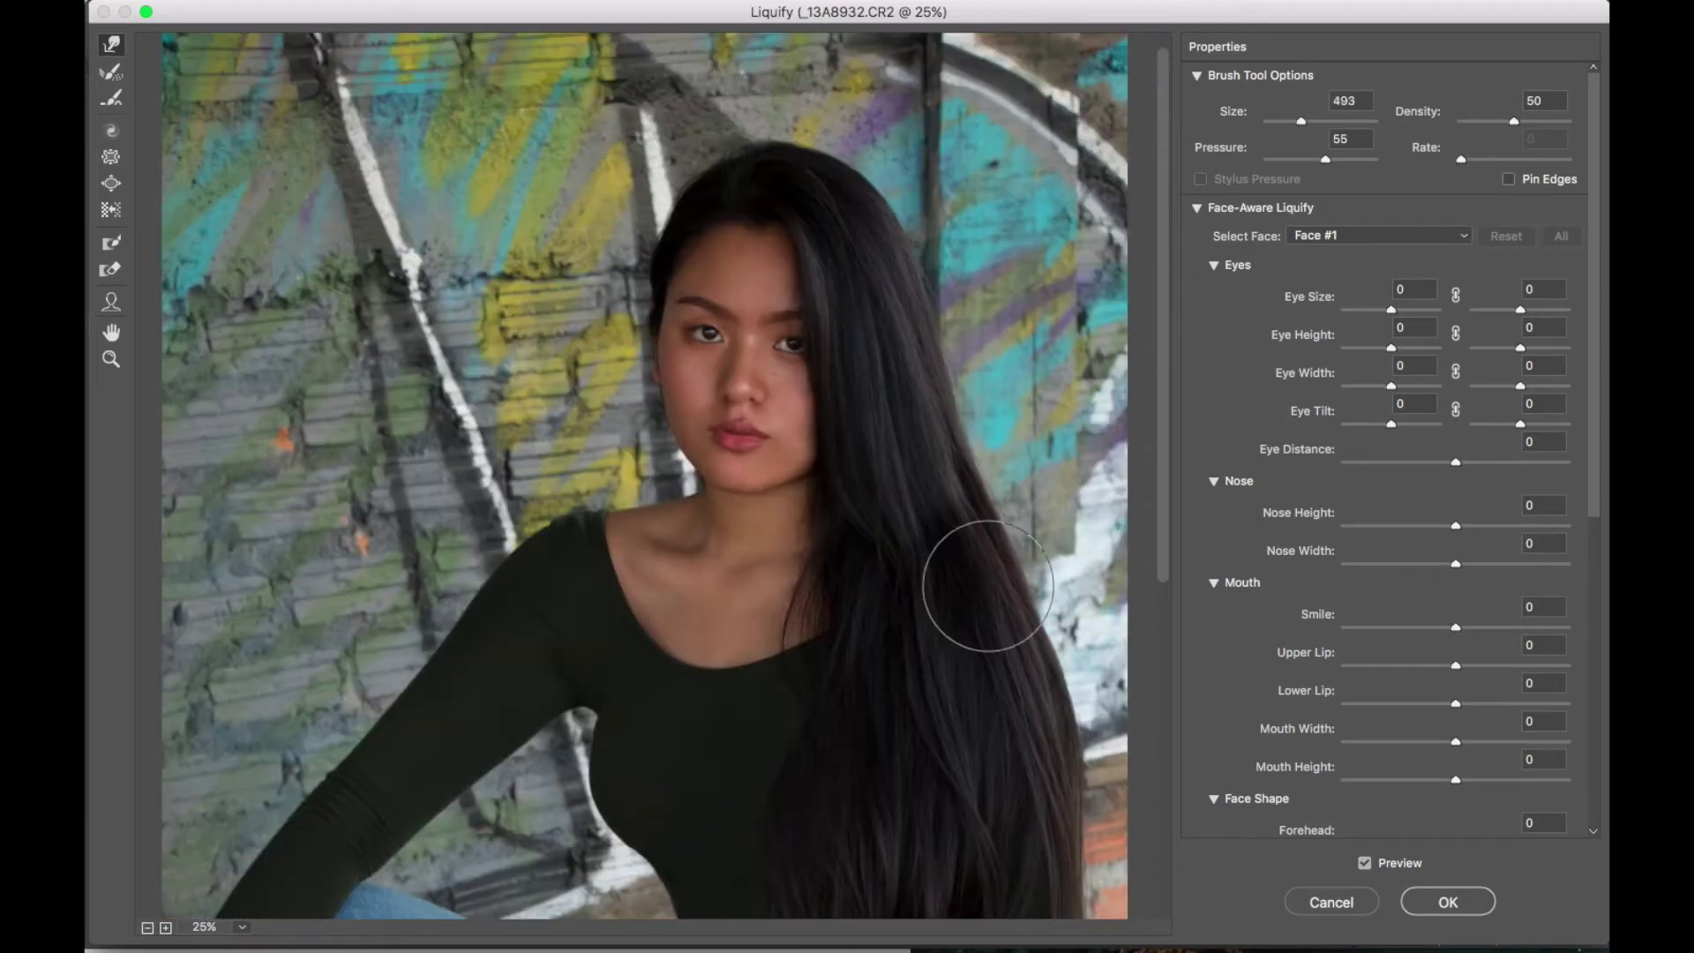
scroll(935, 459, up, 1)
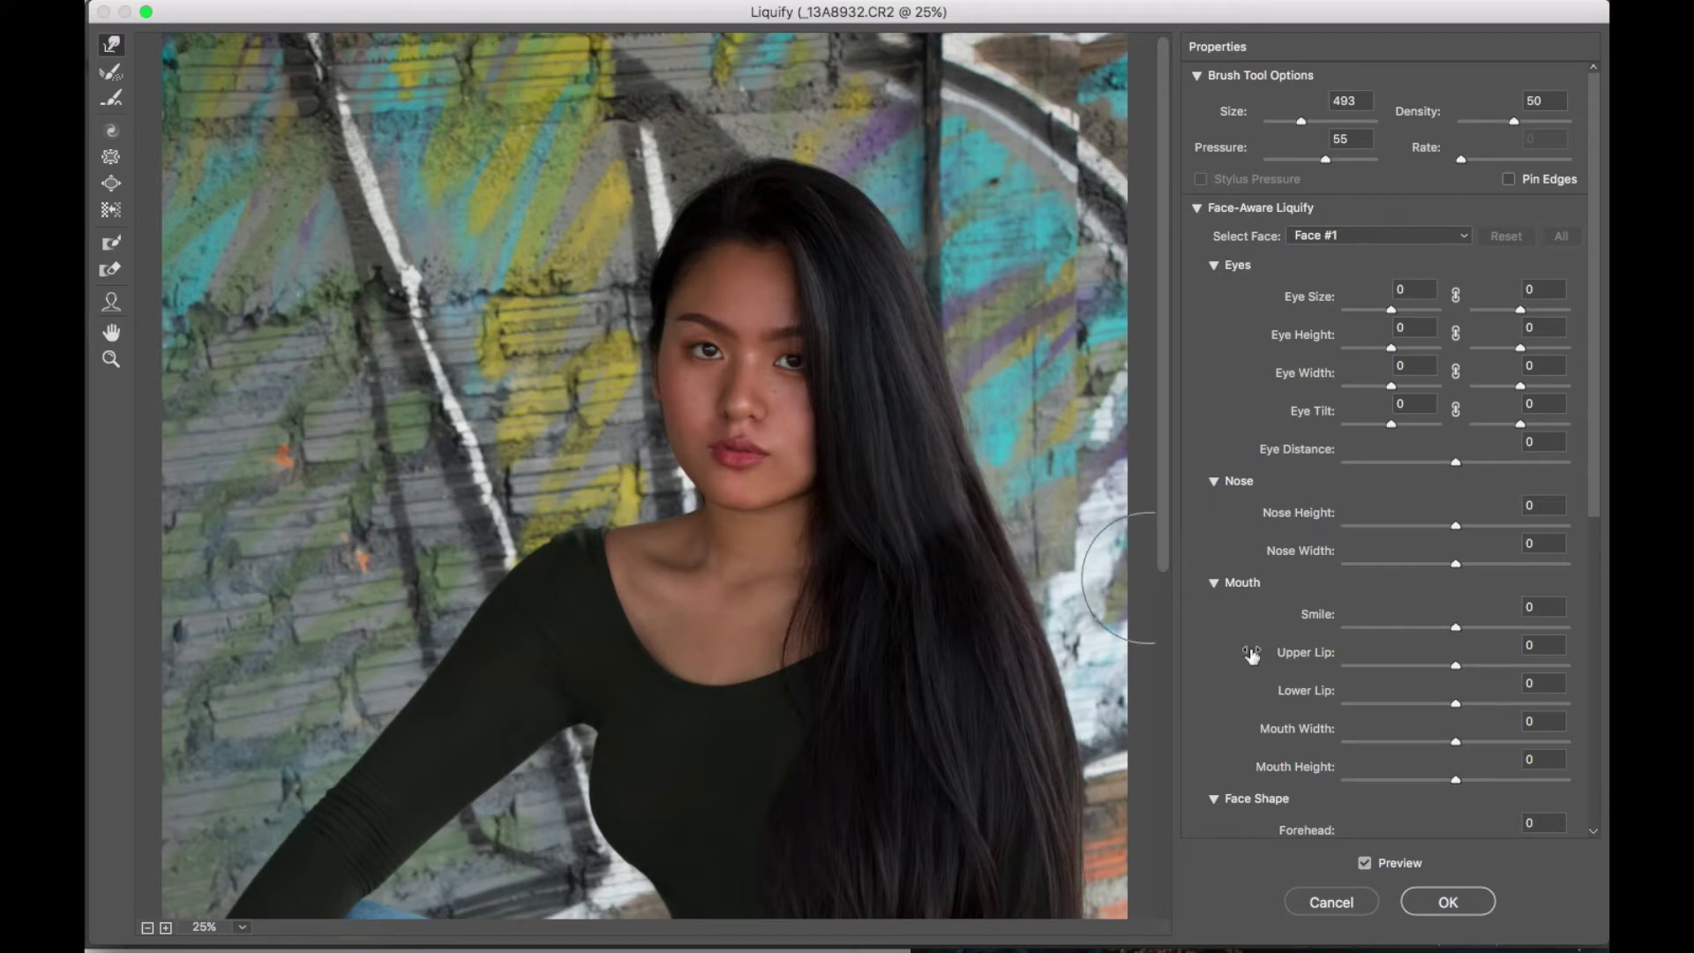
click(1445, 902)
key(ctrl+j)
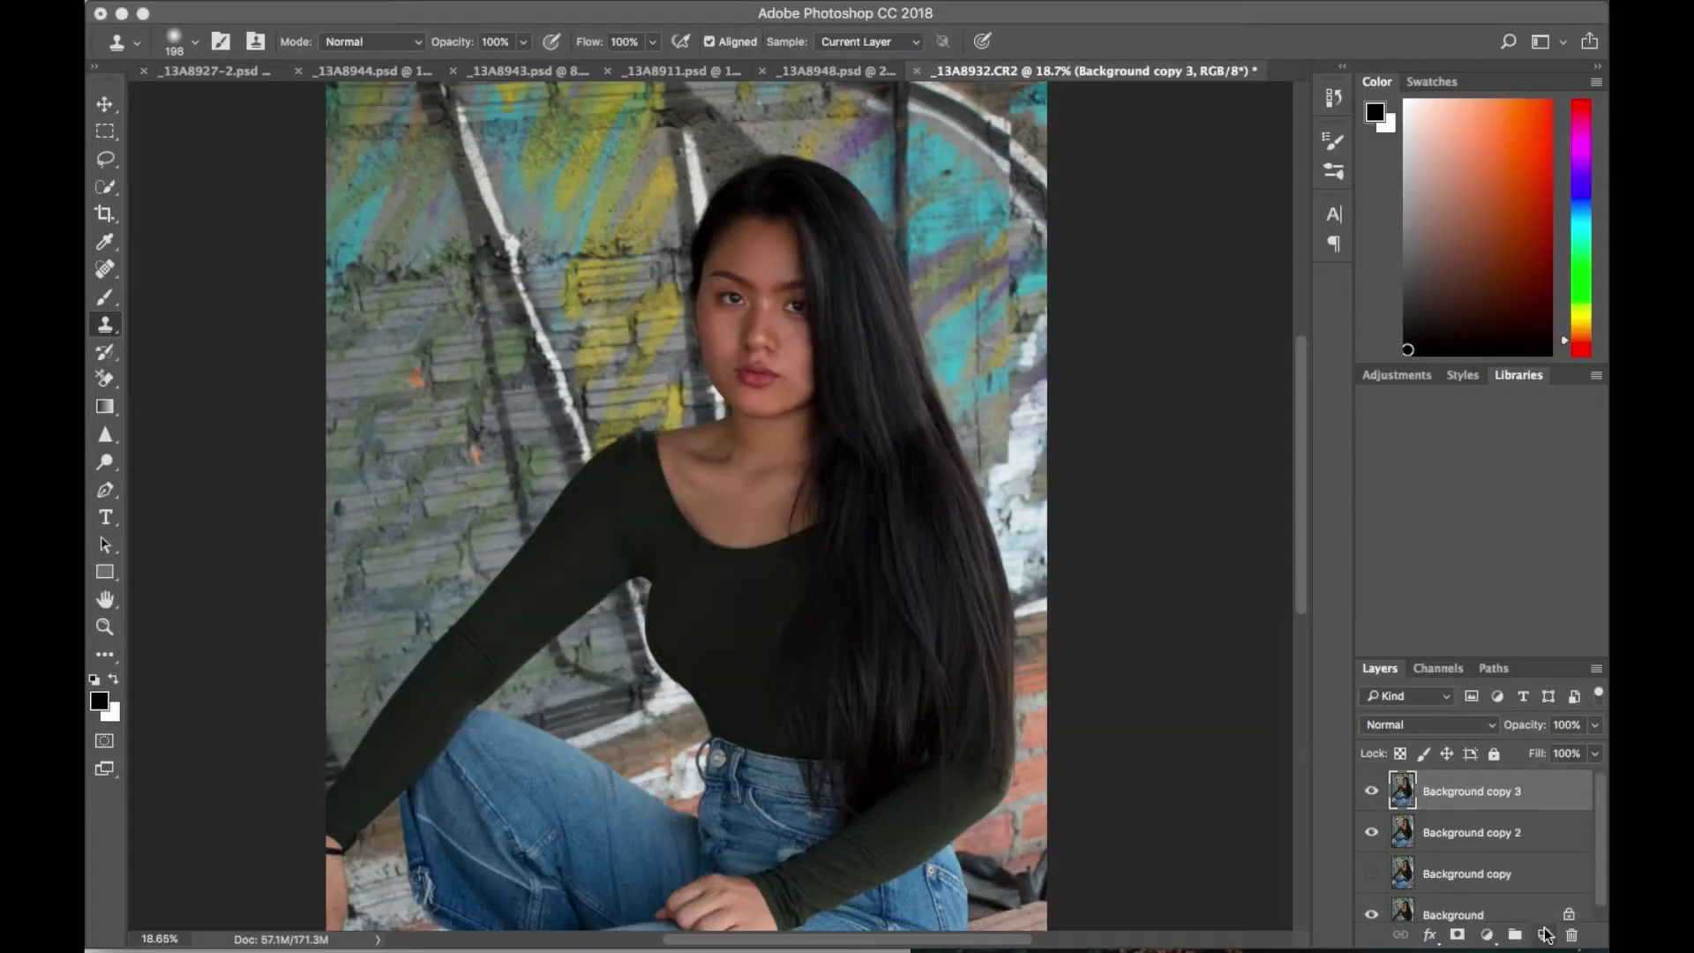
Step: Mask Background copy 2, then cool the temperature and brighten midtones in Camera Raw on Background copy 3
click(1447, 832)
click(1457, 935)
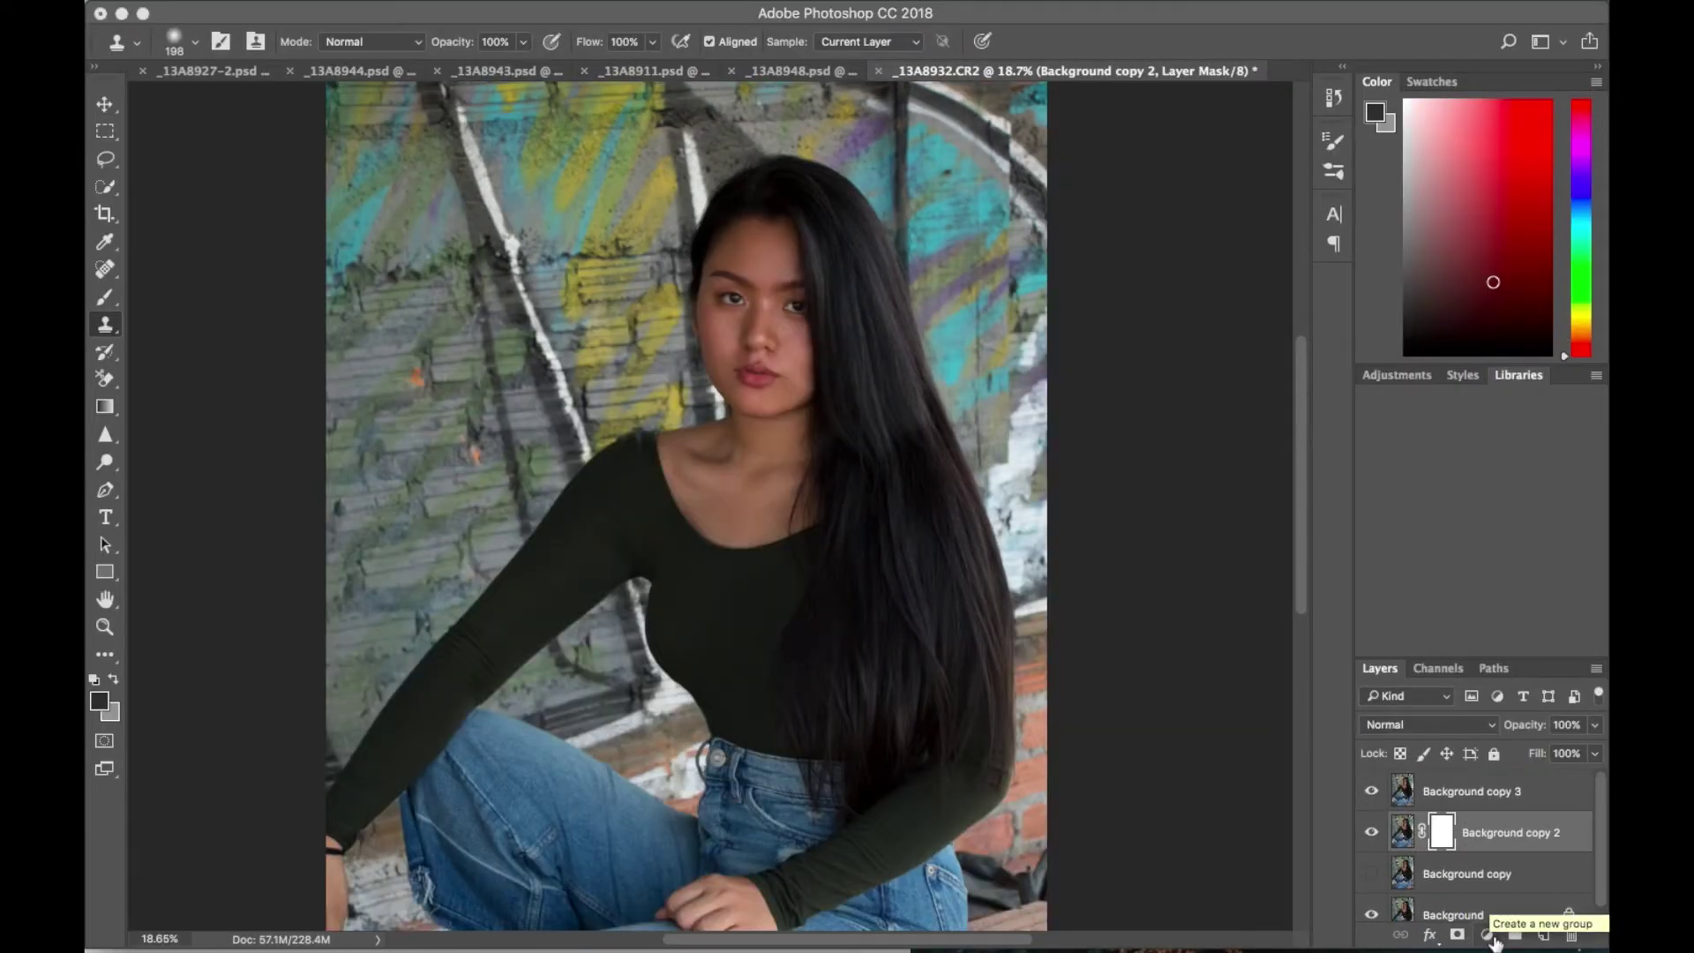
click(1438, 789)
key(ctrl+0)
key(ctrl+shift+a)
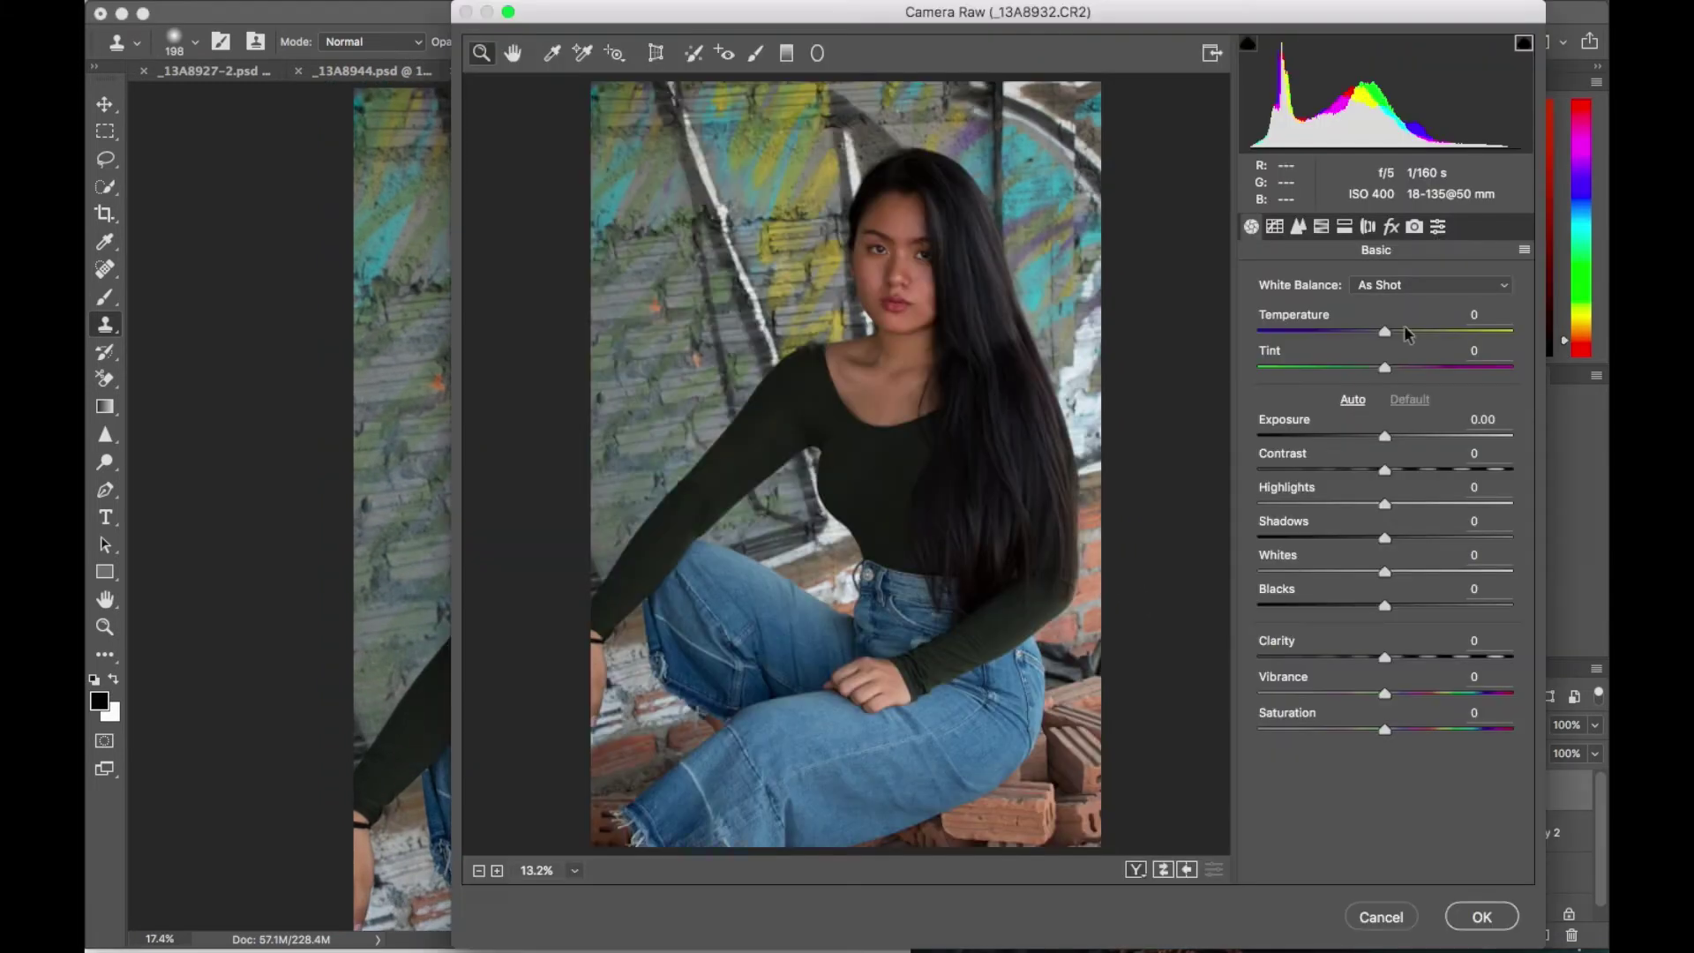
drag(1405, 328, 1372, 332)
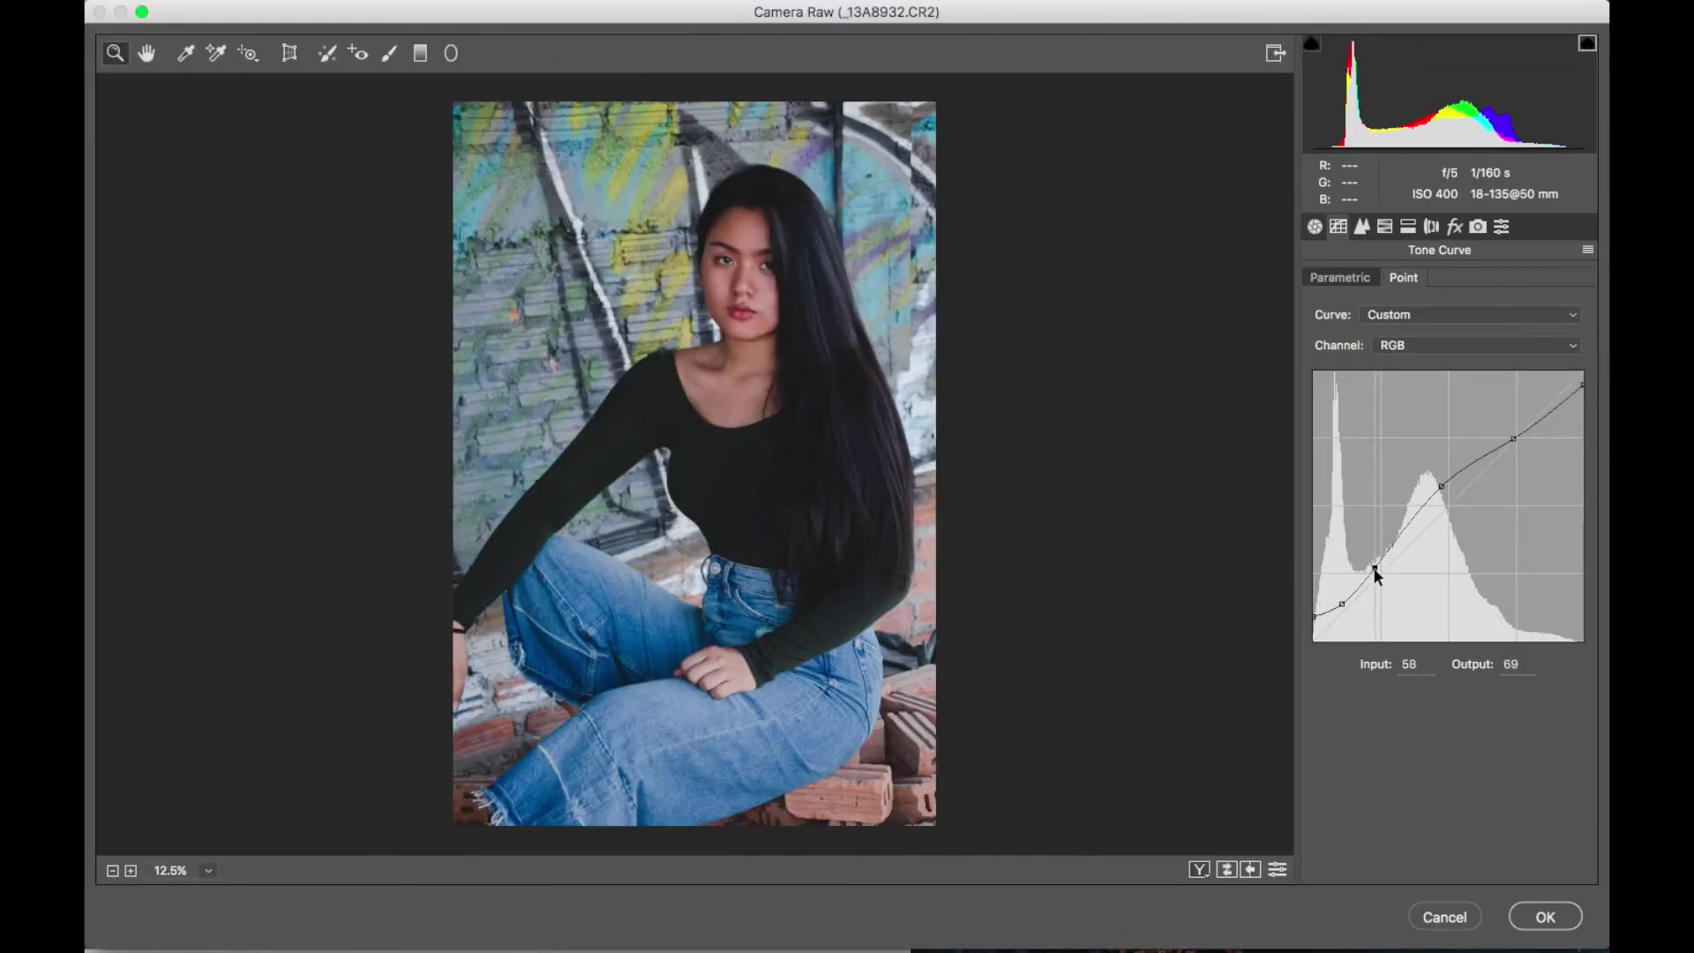
click(1447, 483)
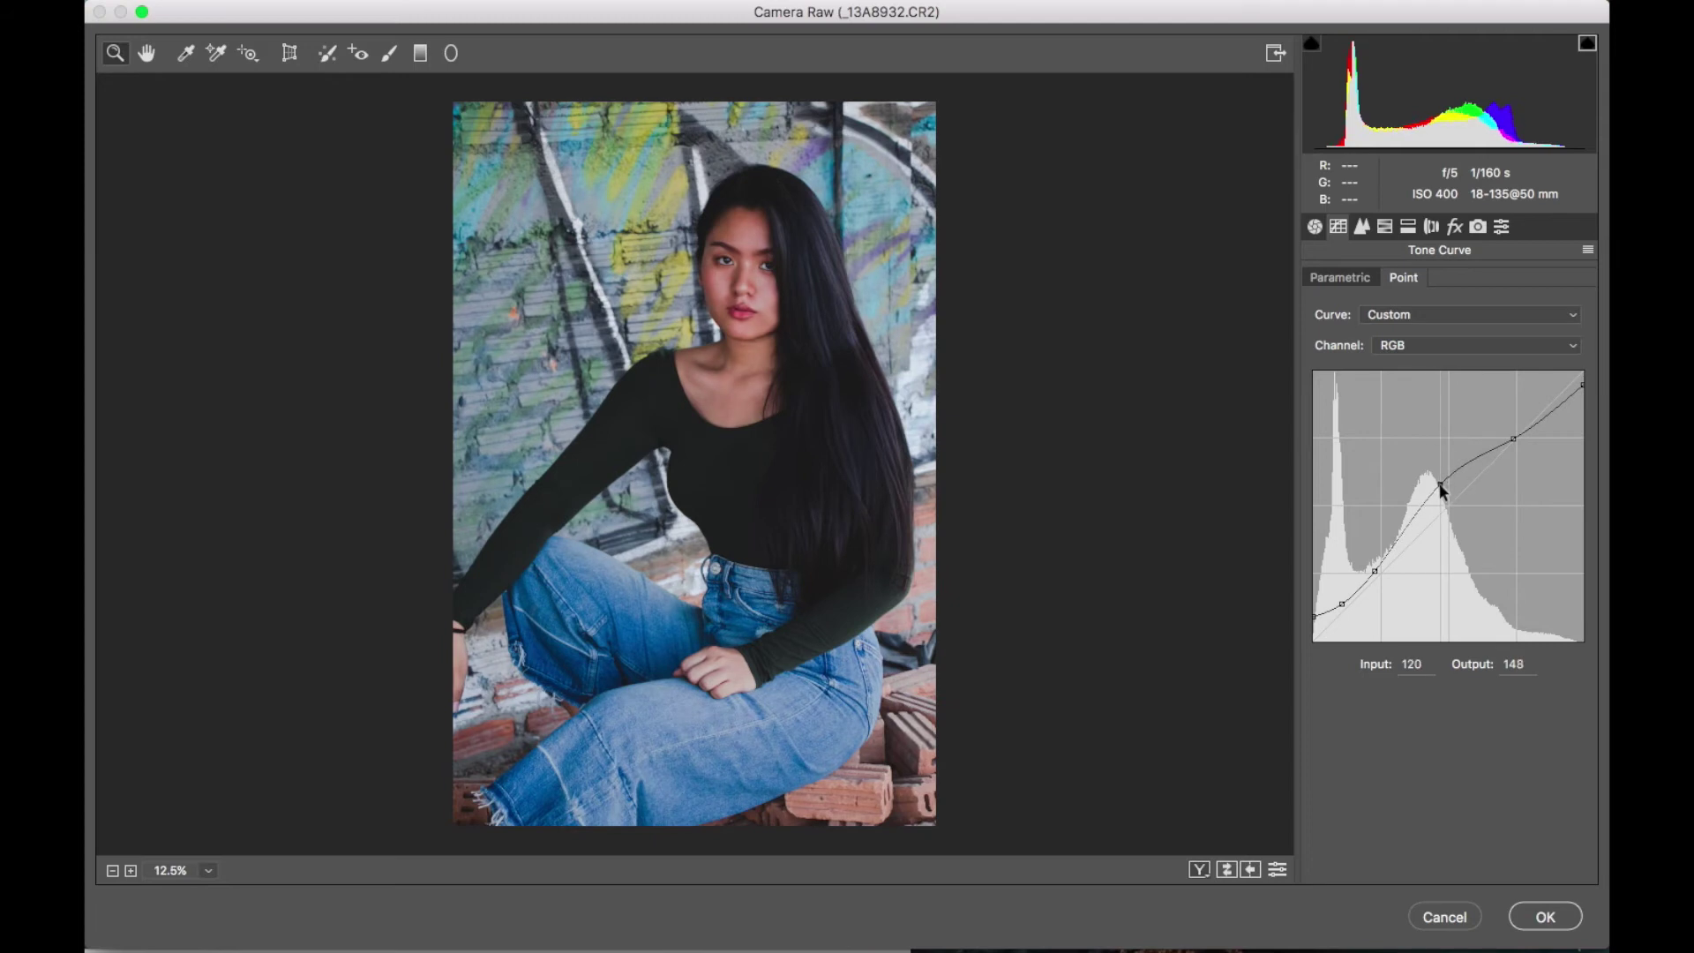
Step: Apply lens corrections and shift the Reds, Yellows (+20), Greens and Aquas hues
click(1477, 225)
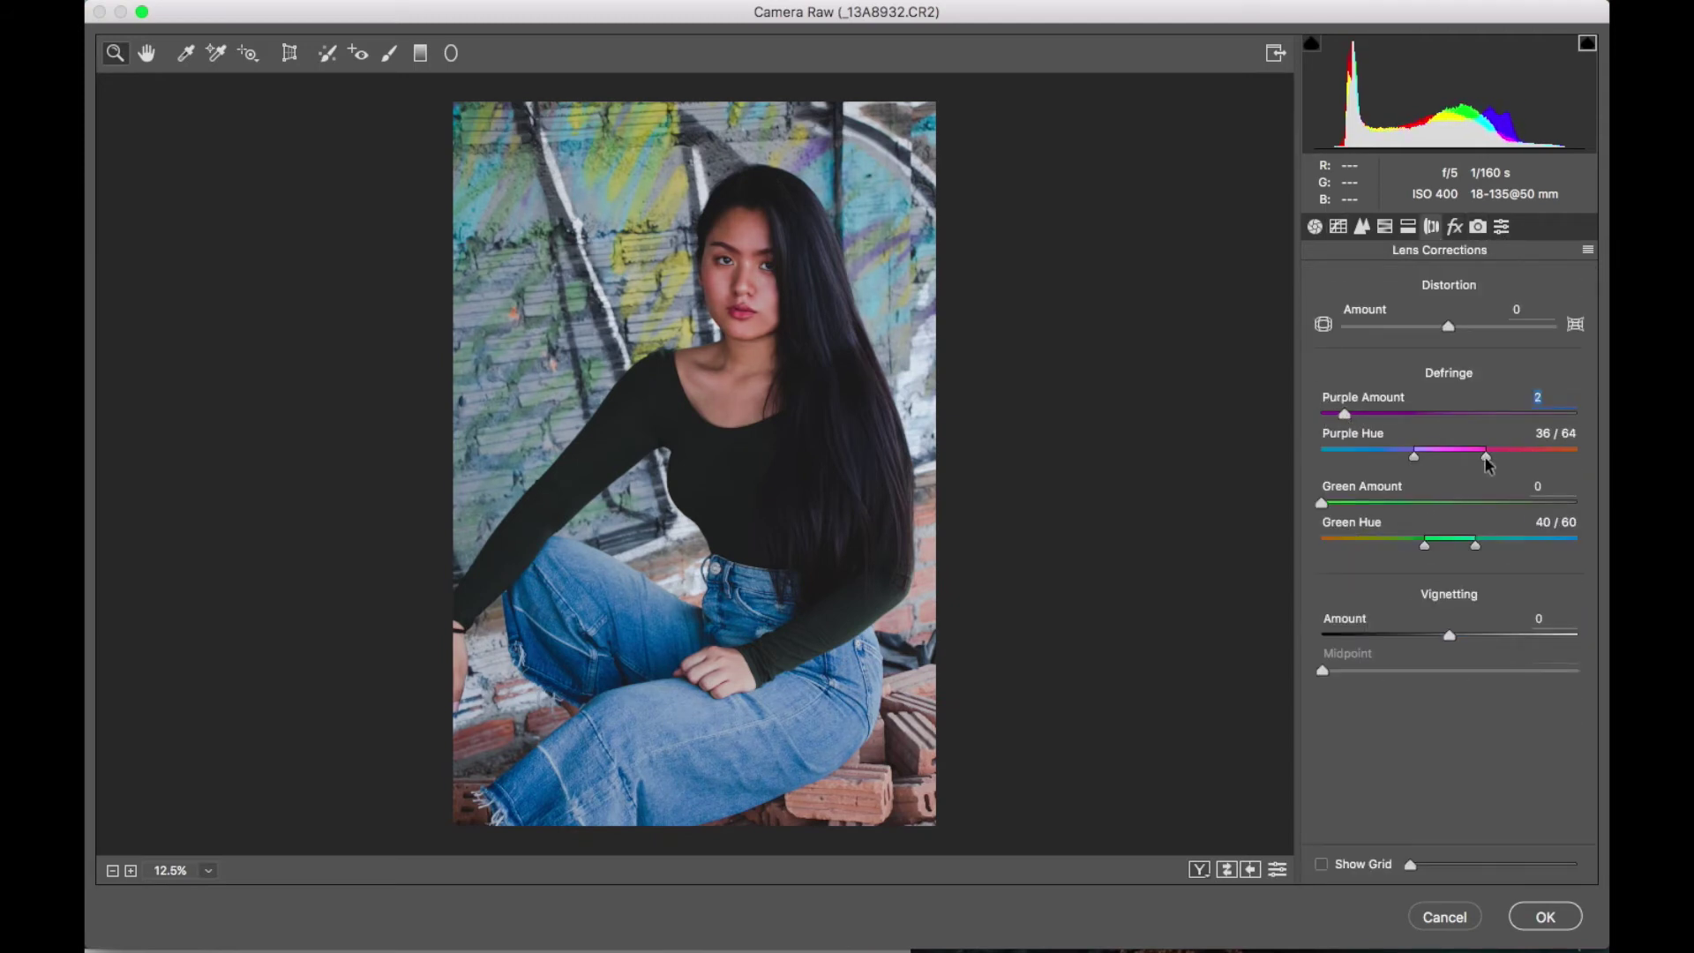
click(1386, 227)
click(1455, 383)
mouse_move(1448, 456)
mouse_down()
mouse_move(1473, 456)
mouse_move(1309, 498)
mouse_up()
mouse_move(1448, 492)
mouse_down()
mouse_move(1403, 540)
mouse_move(1462, 564)
mouse_up()
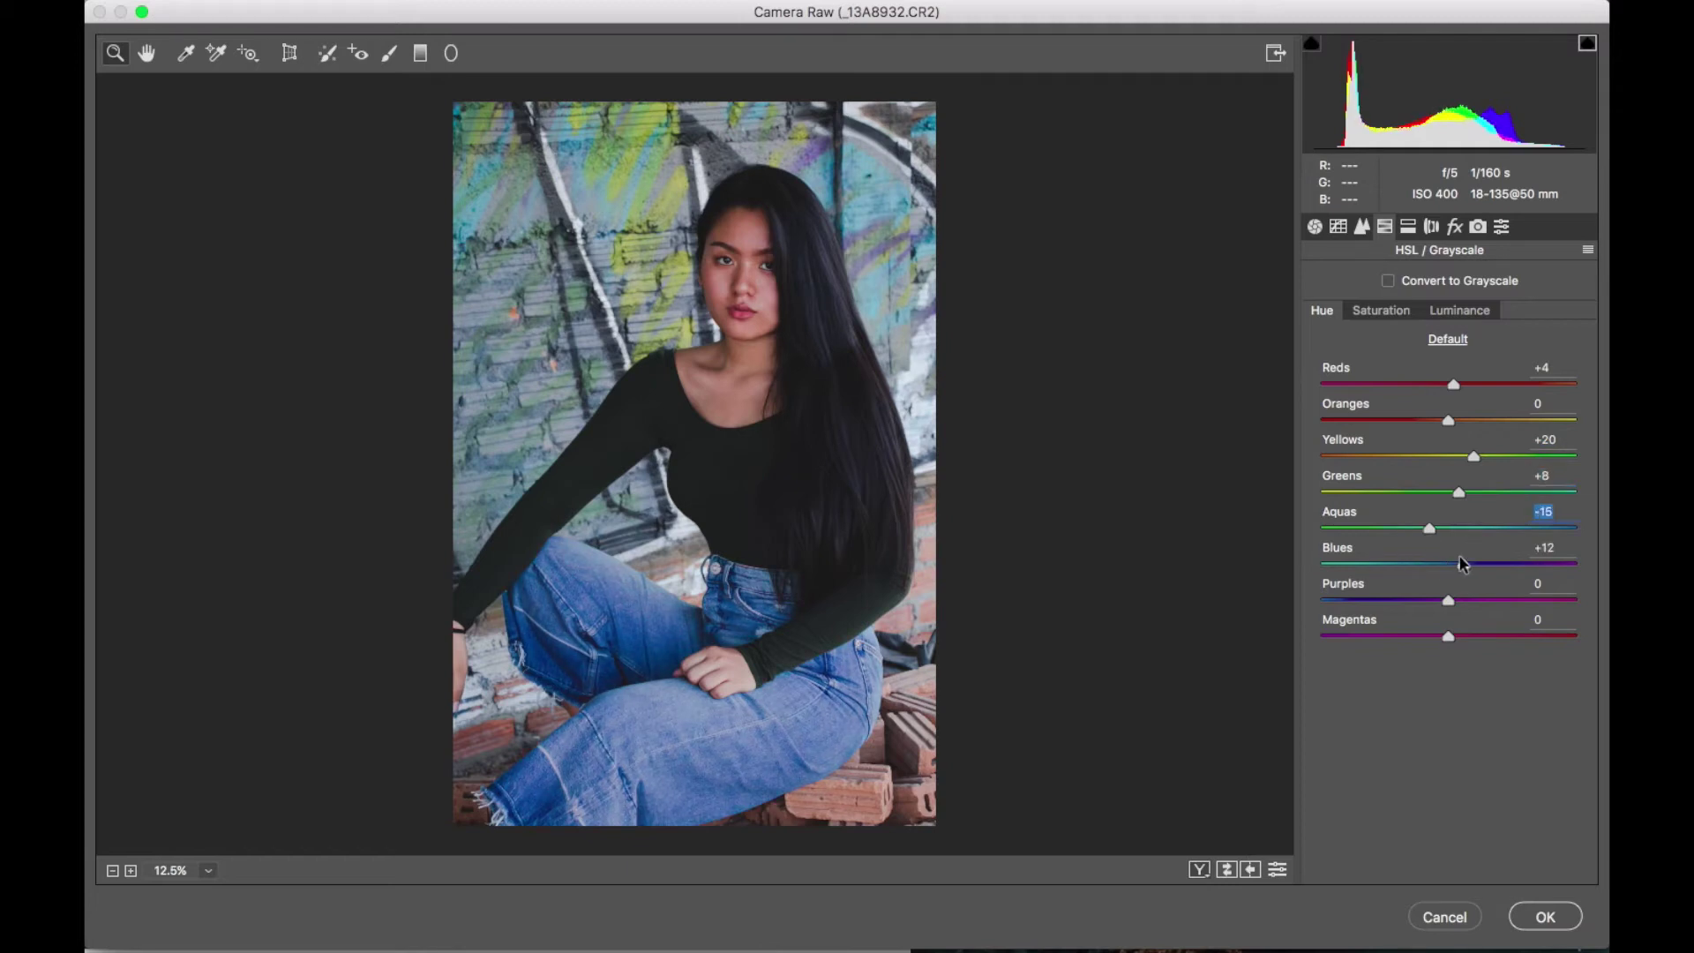
Step: Adjust the Reds and Yellows saturation in HSL
click(1381, 310)
drag(1448, 385, 1438, 385)
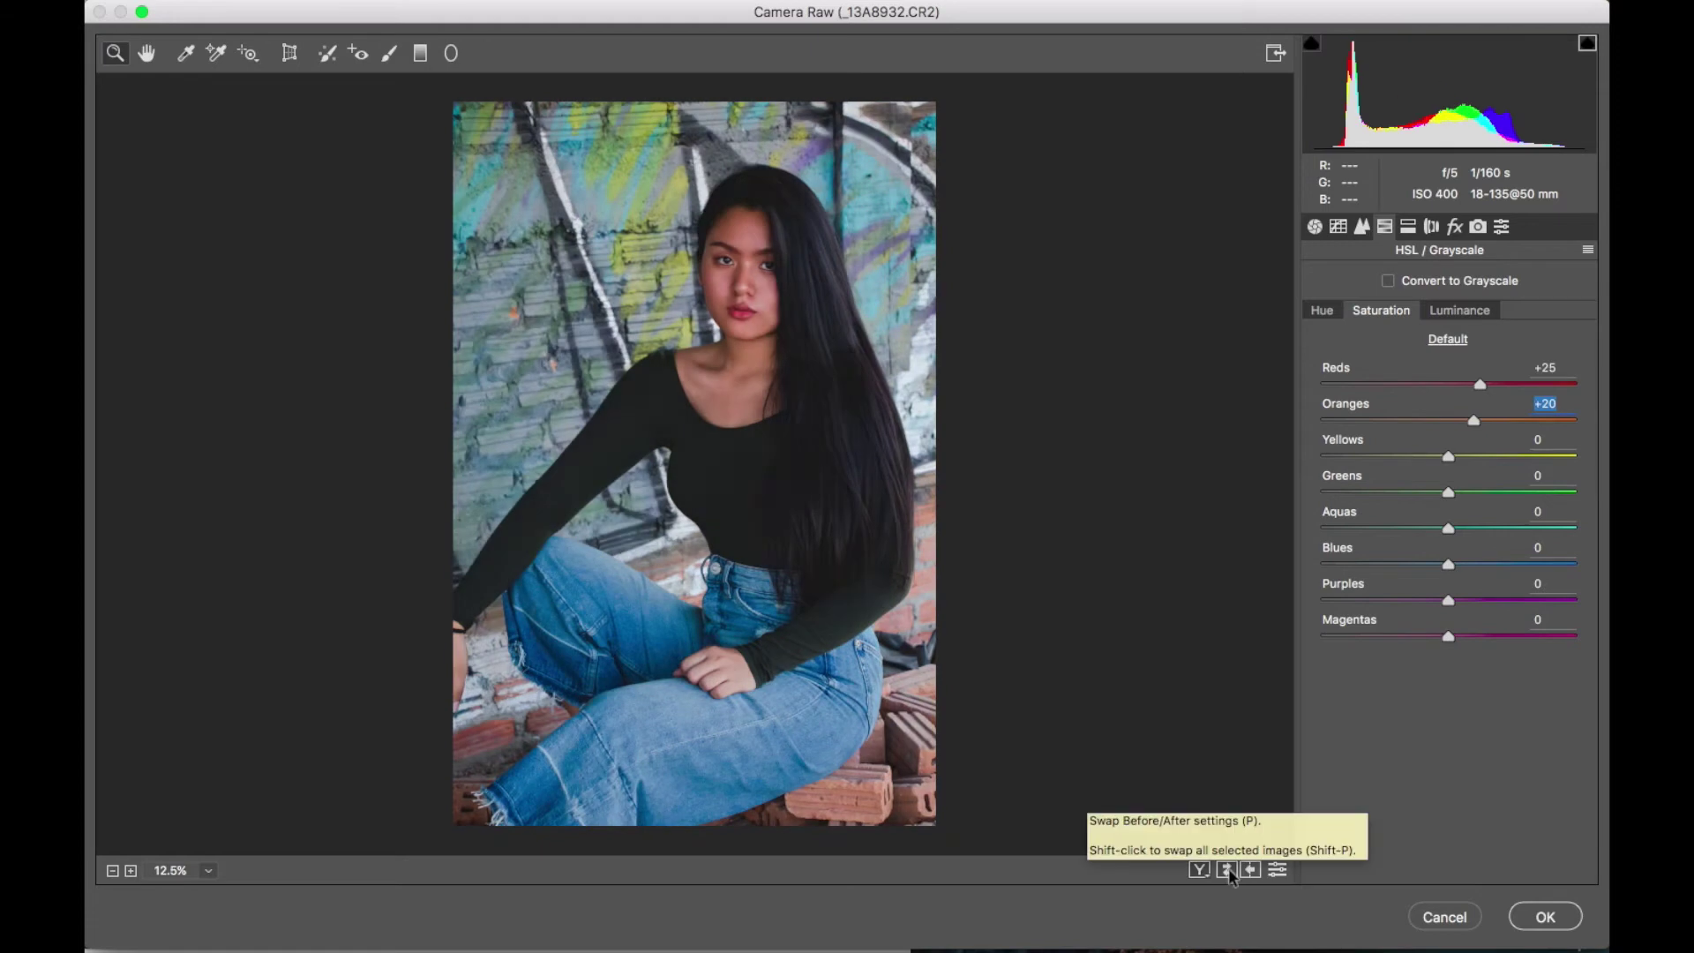
mouse_move(1447, 456)
mouse_down()
mouse_move(1486, 458)
mouse_move(1415, 482)
mouse_up()
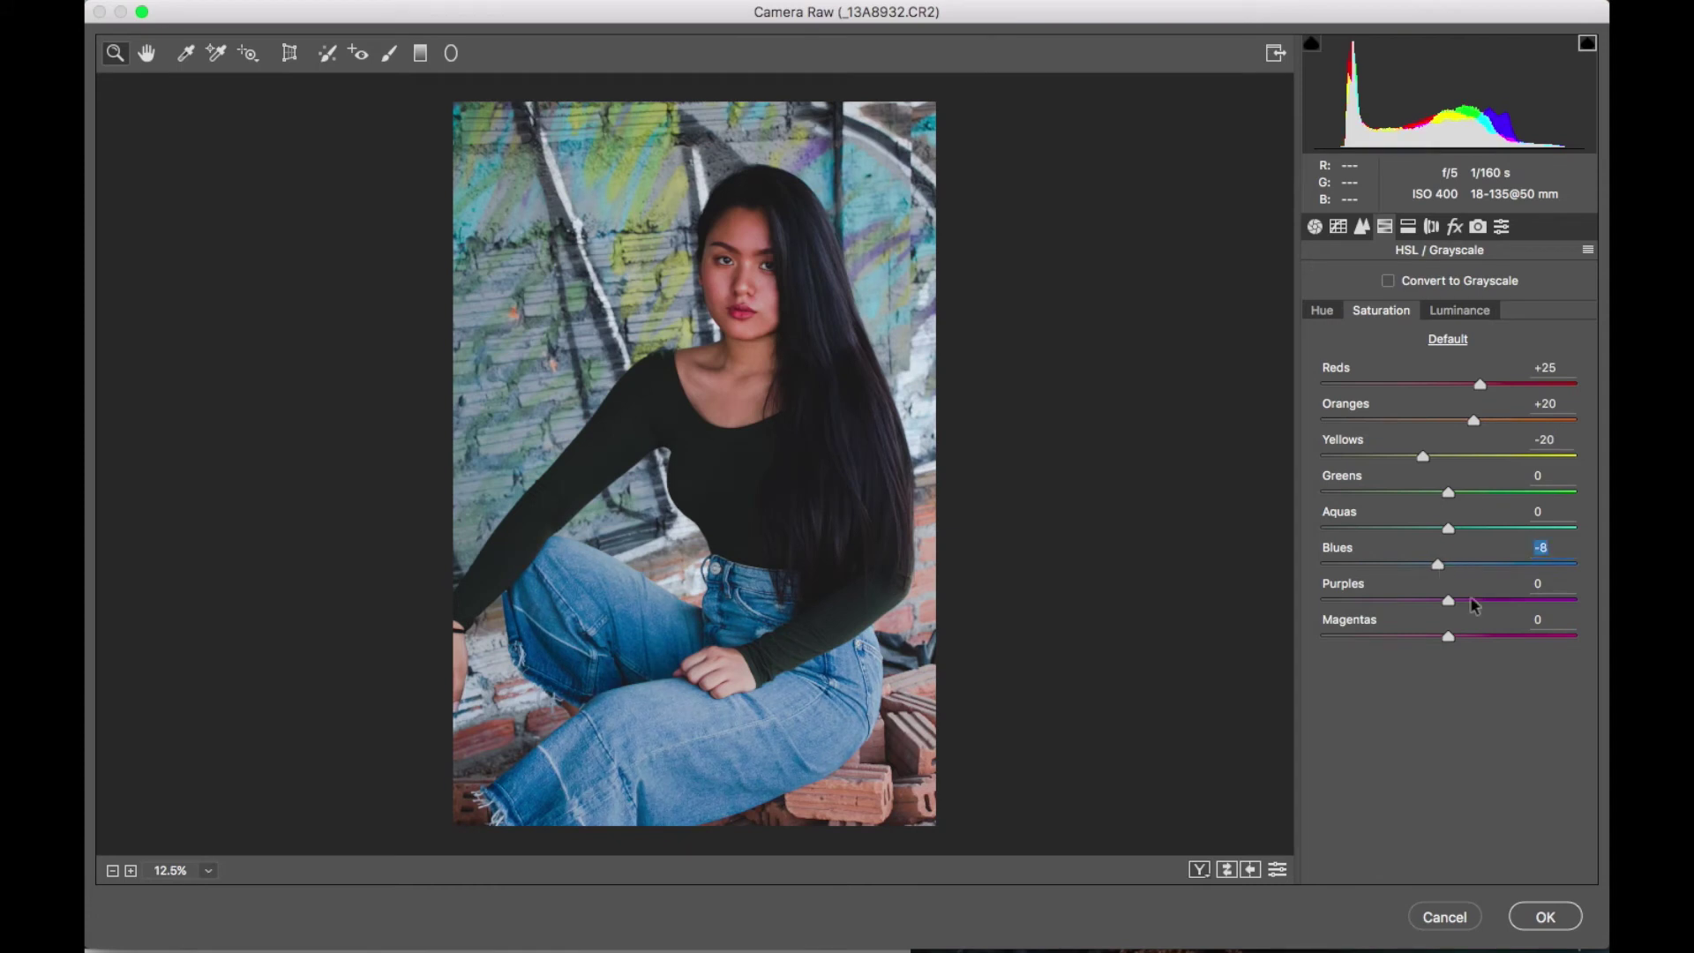
click(1459, 311)
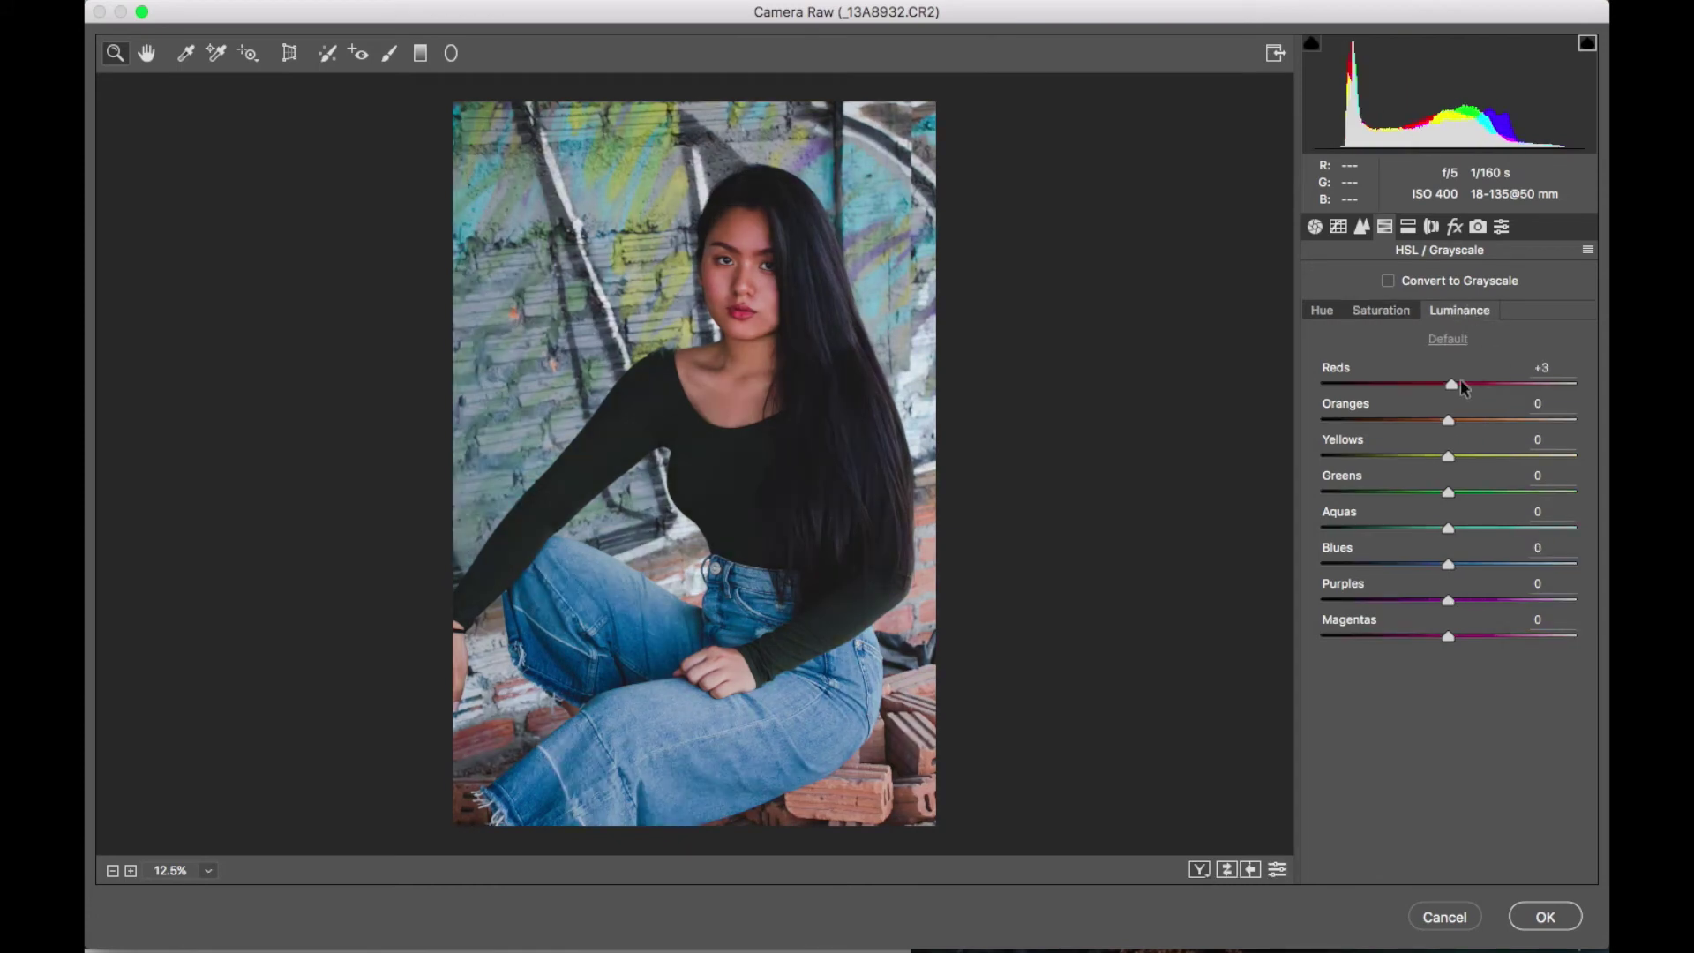
Step: Brighten Reds luminance and adjust Yellows luminance, comparing against the original
drag(1478, 386, 1477, 388)
click(1226, 870)
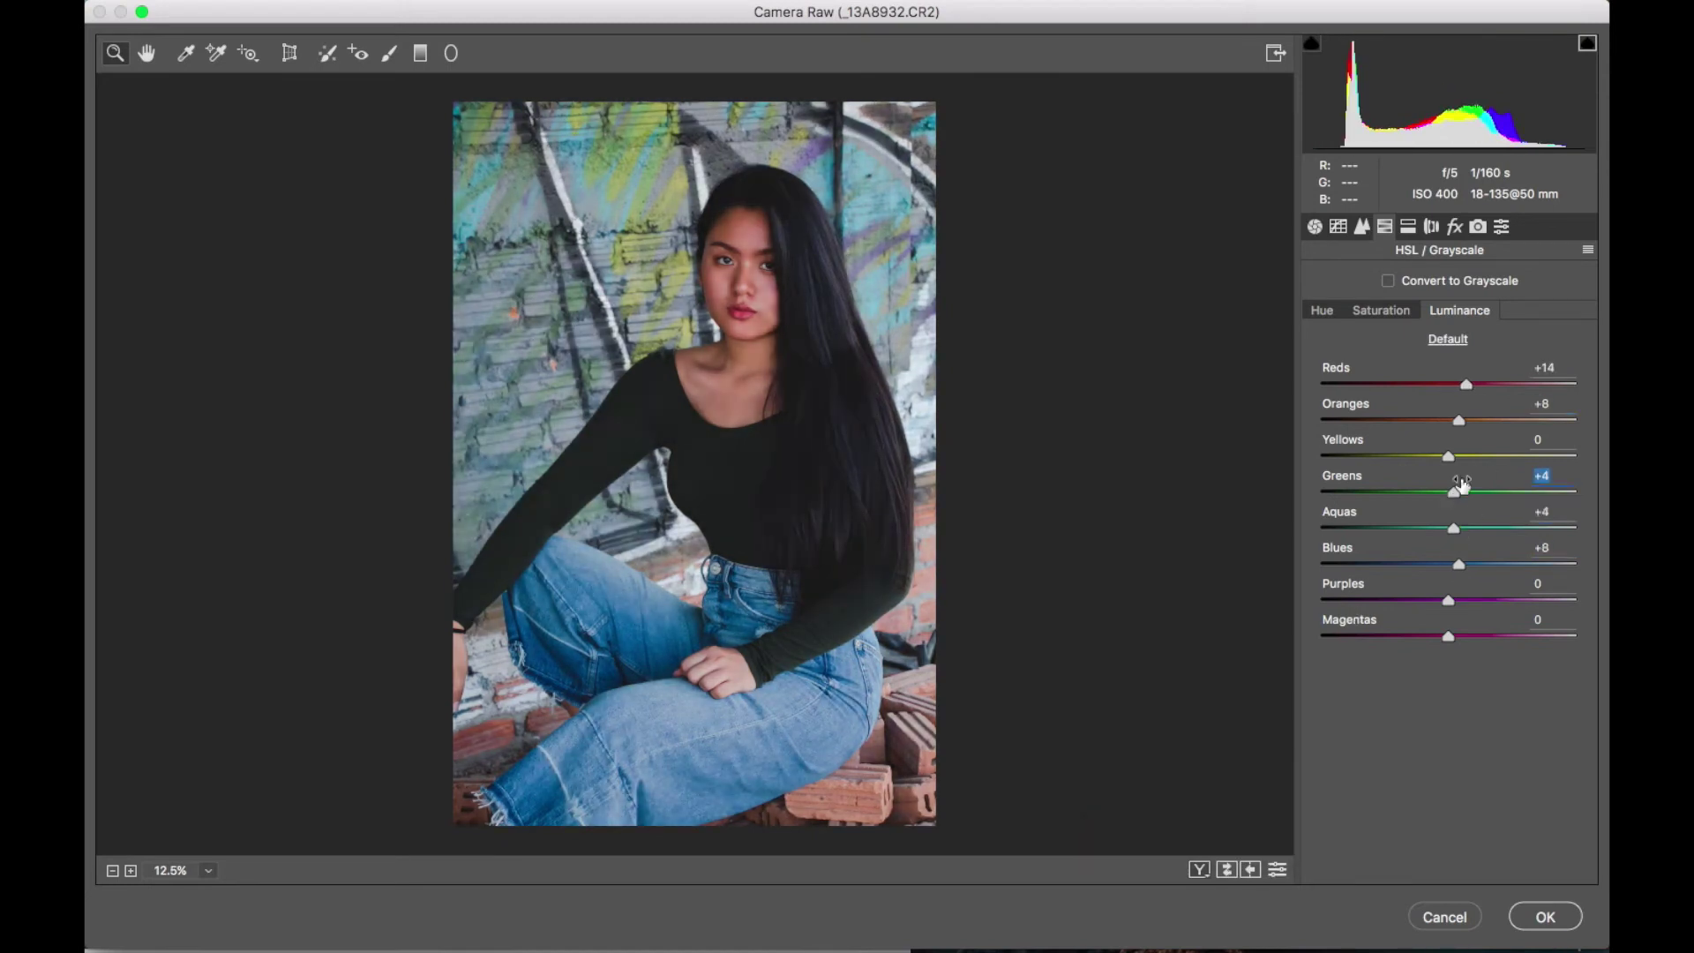
drag(1475, 455, 1466, 455)
click(1226, 870)
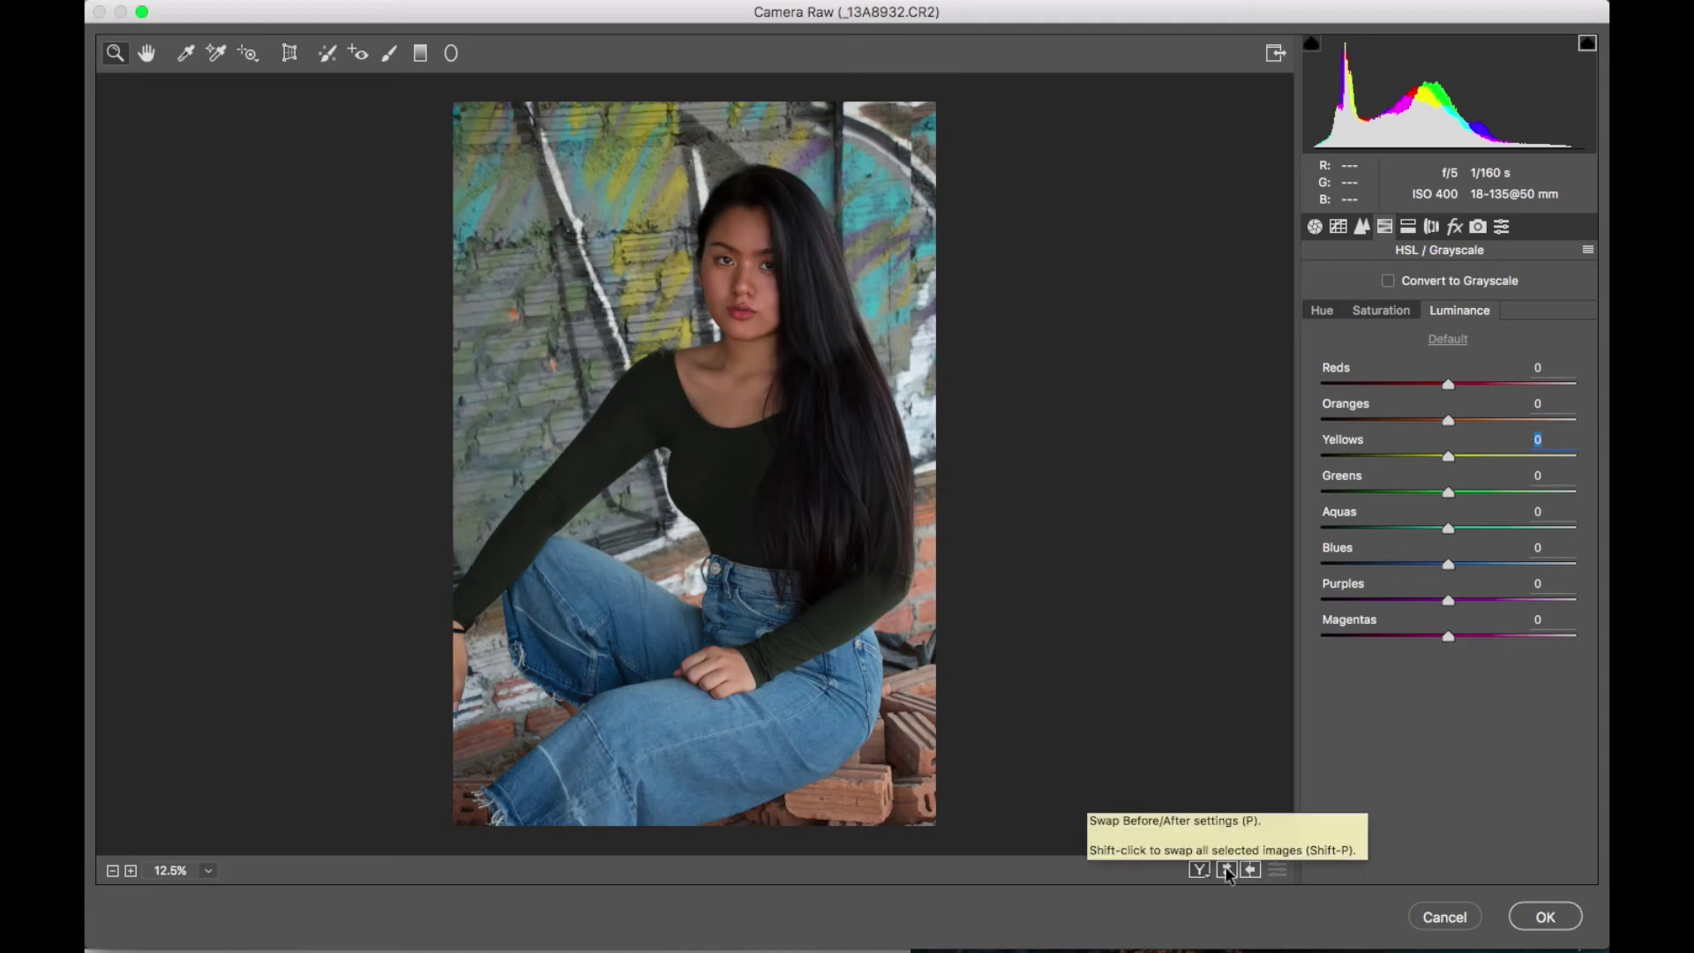
Step: Add split toning (highlights hue 71, saturation 24) and sharpening, then apply the Camera Raw grade
click(1408, 225)
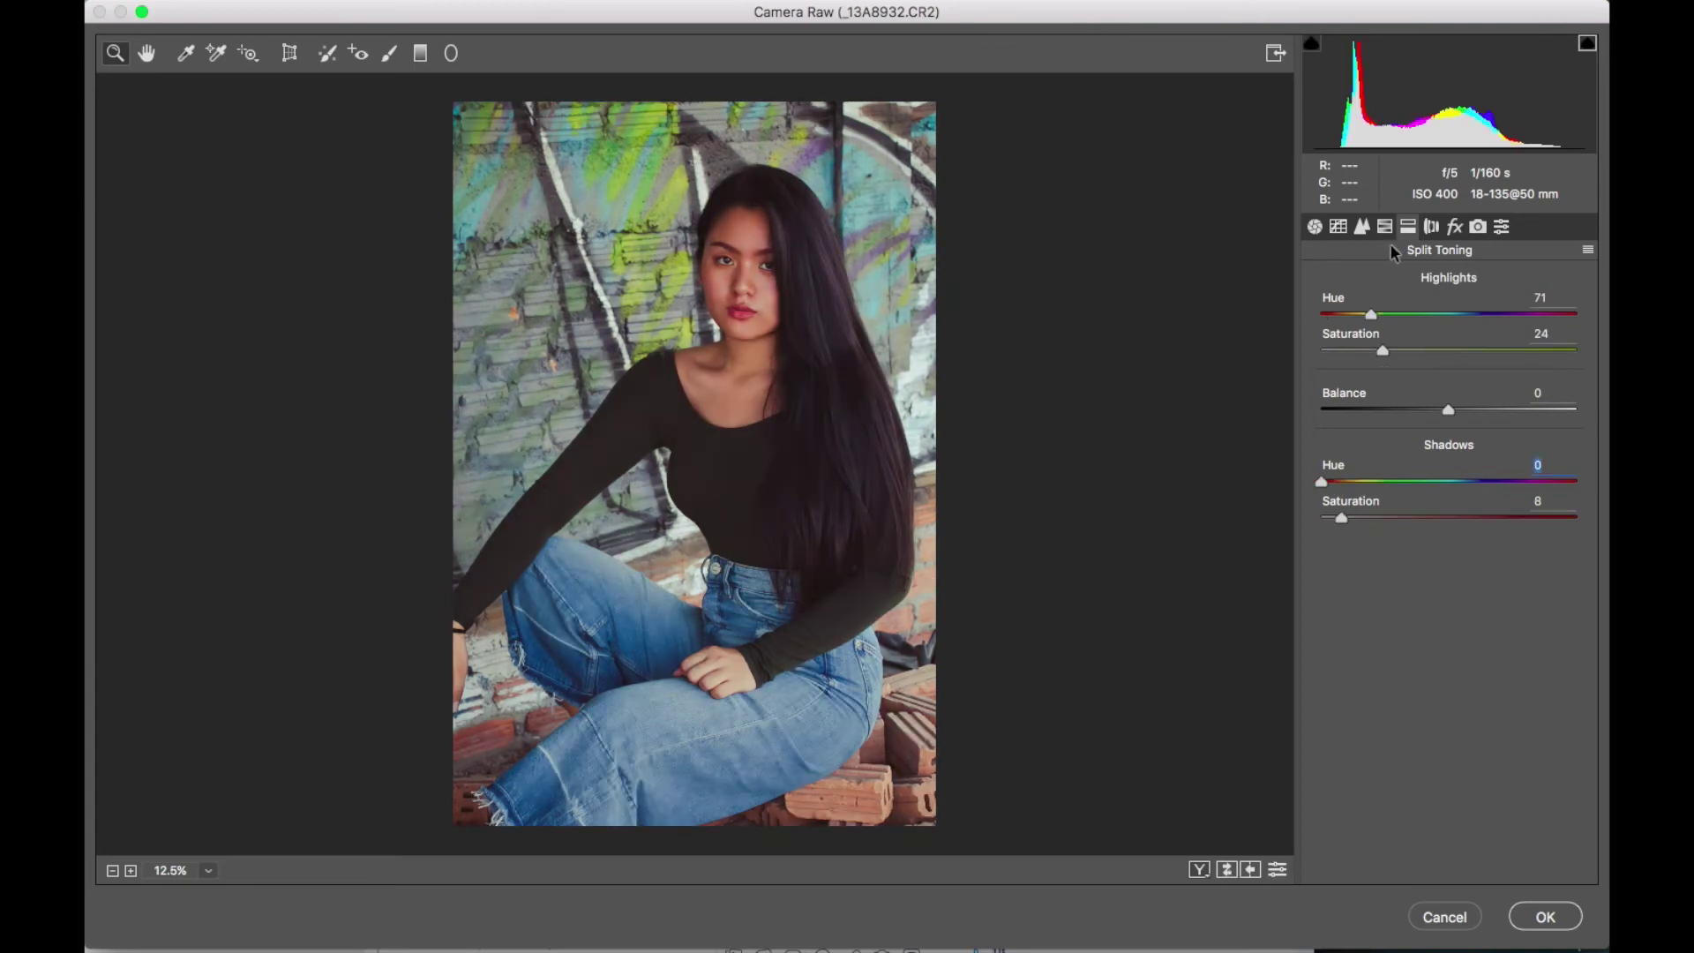
click(1361, 226)
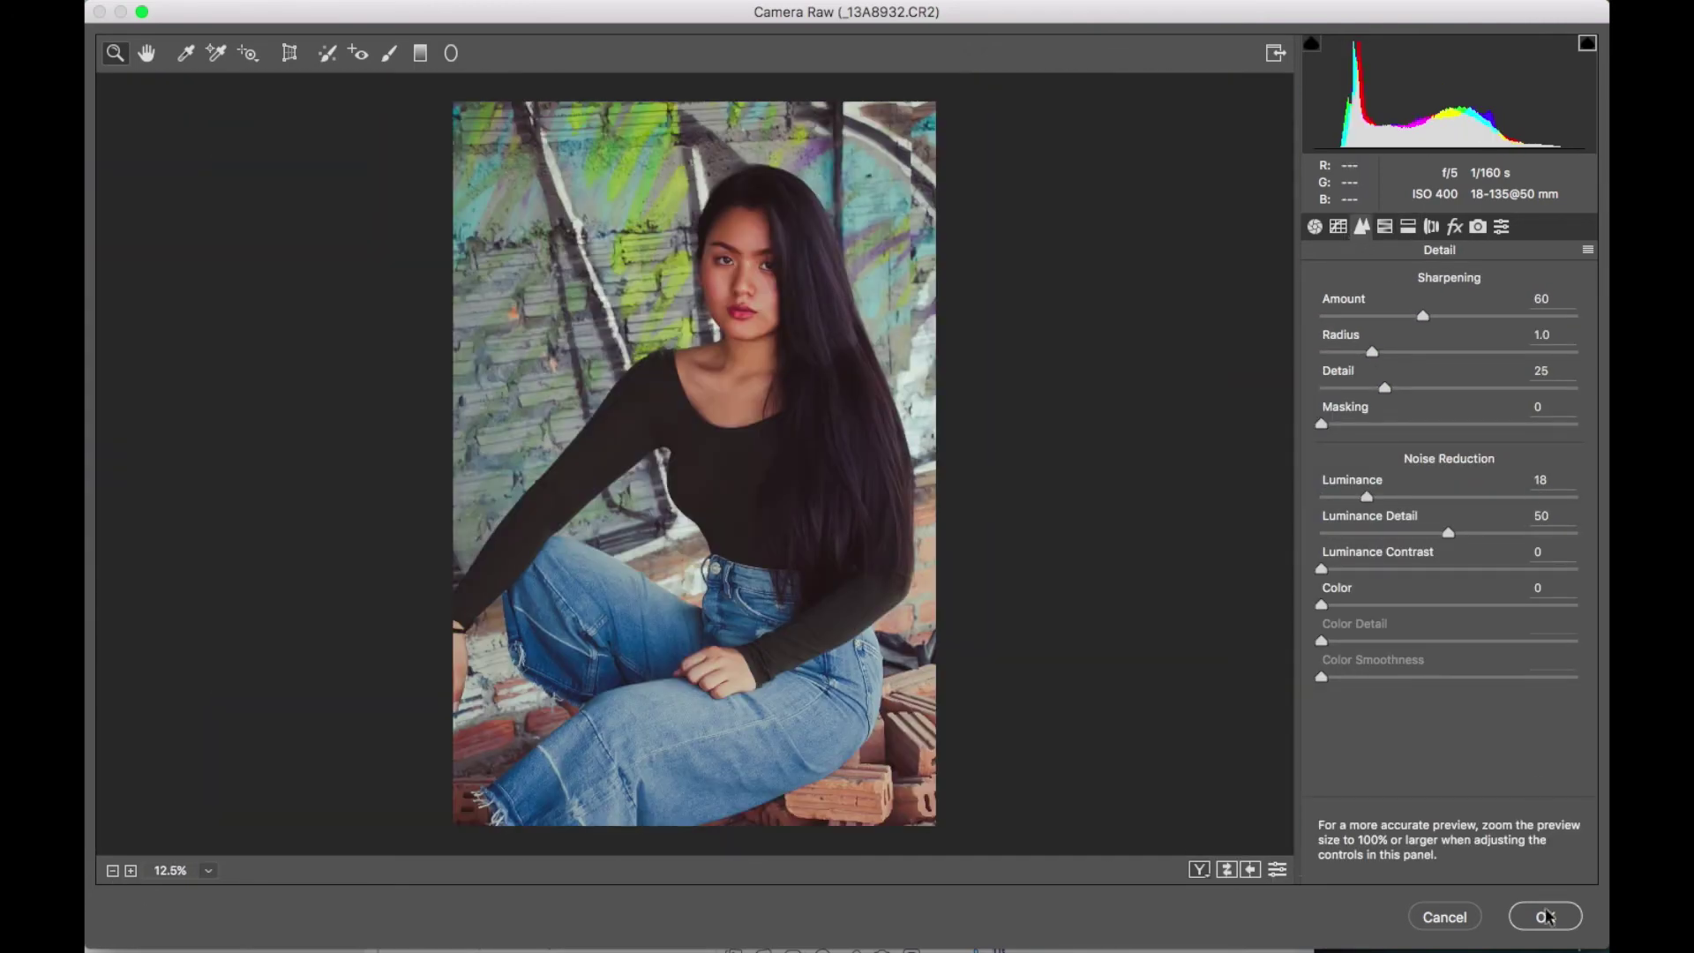
click(1546, 918)
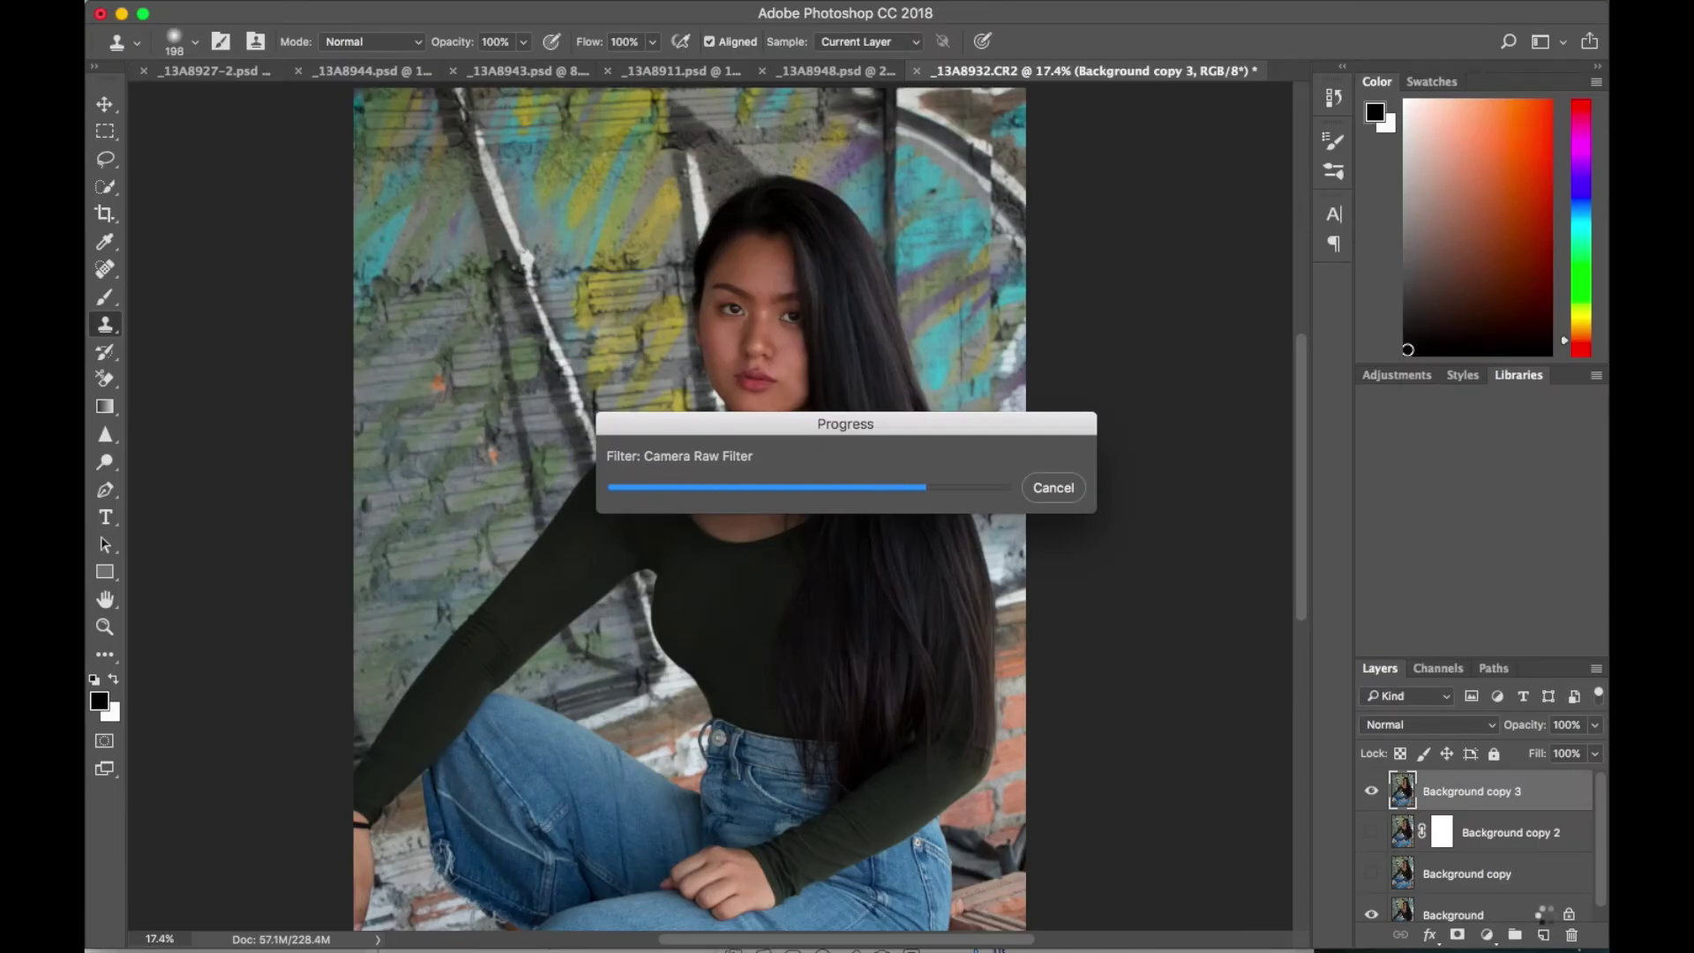
click(1370, 790)
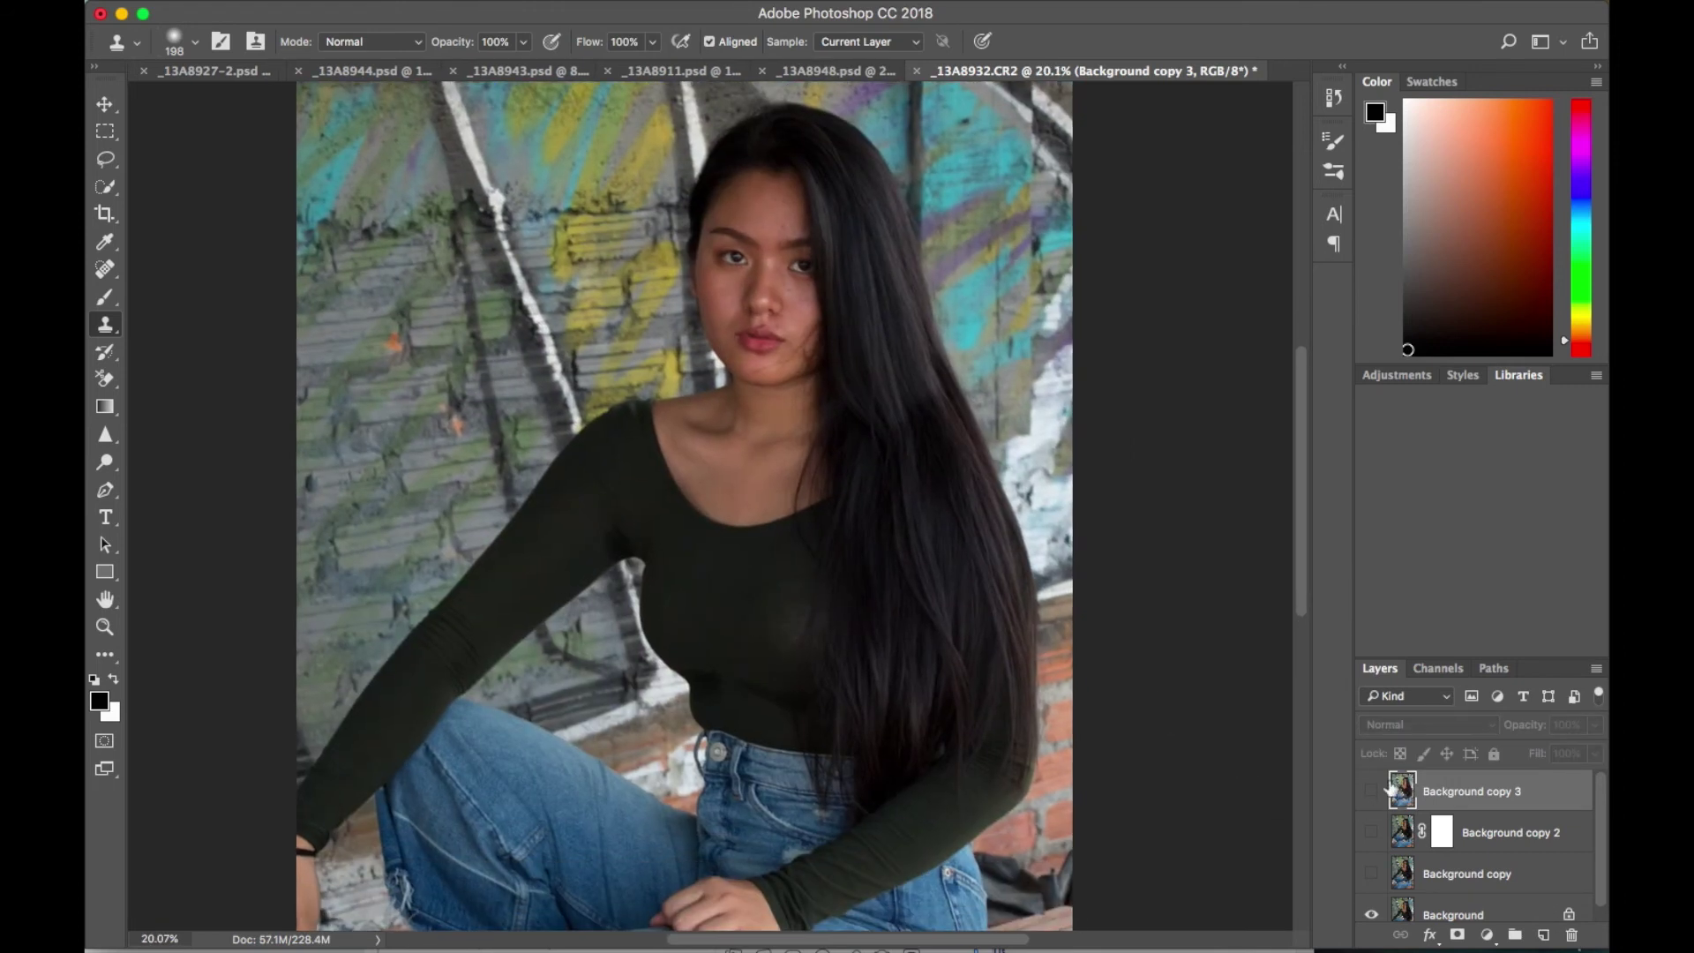
Step: Re-show the graded Background copy 3 layer and save a JPEG copy of the portrait
click(1371, 790)
scroll(1047, 685, down, 3)
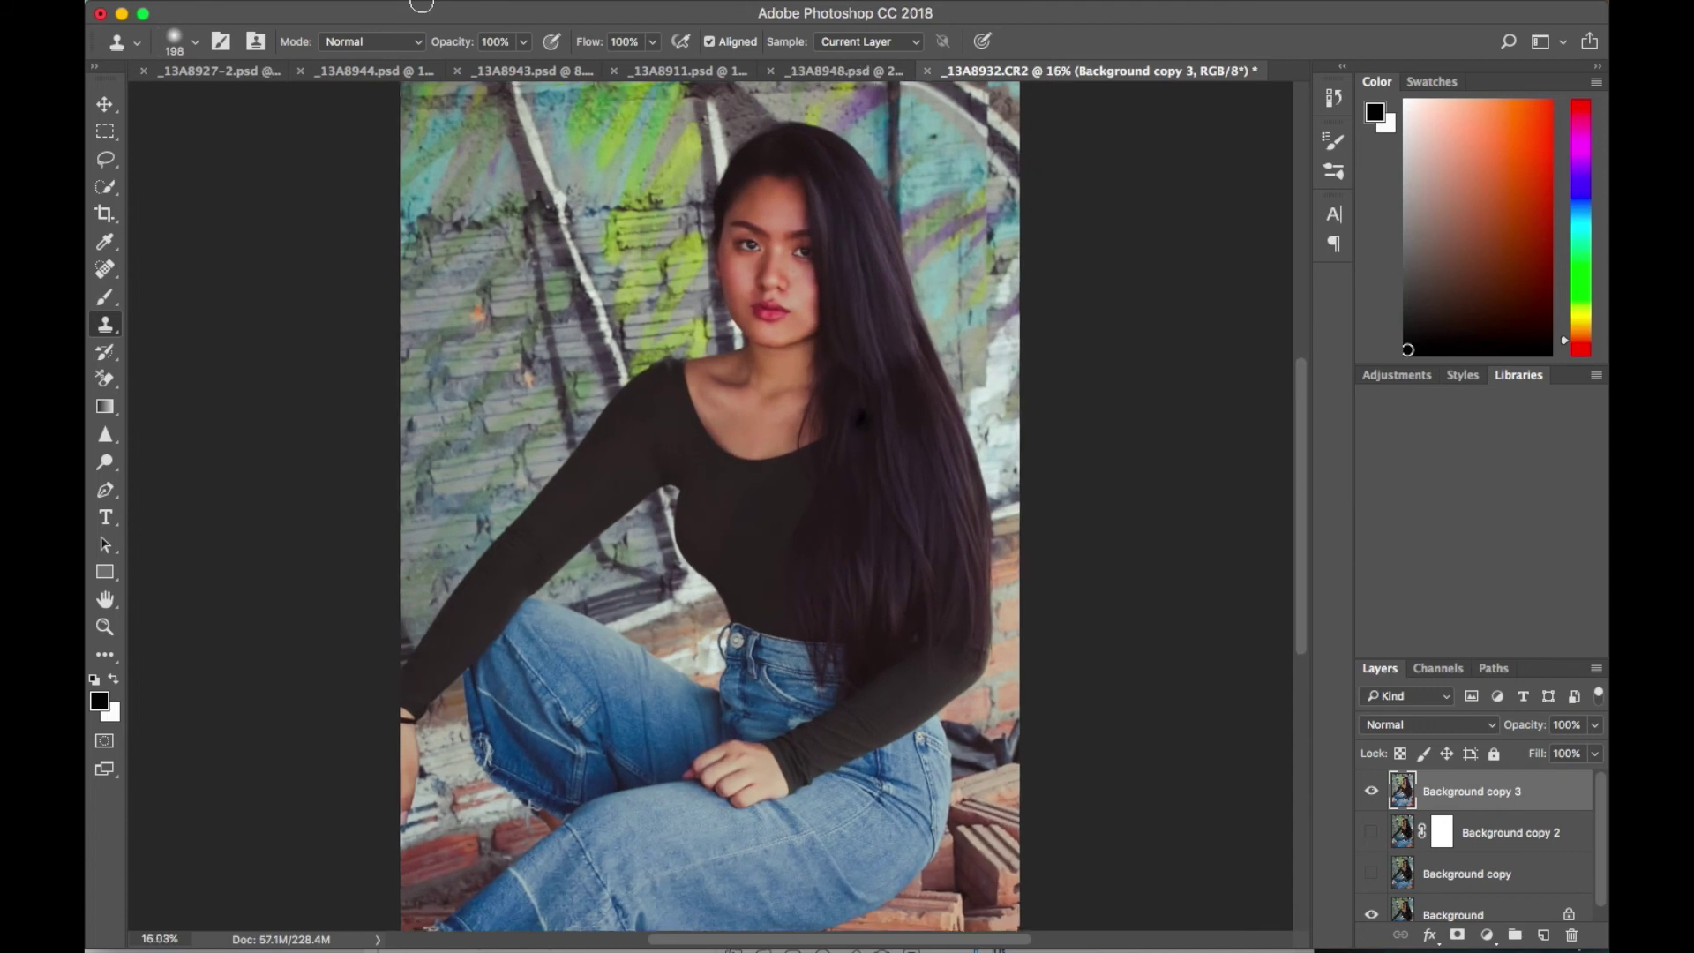
key(super+shift+s)
click(794, 699)
click(860, 809)
key(Return)
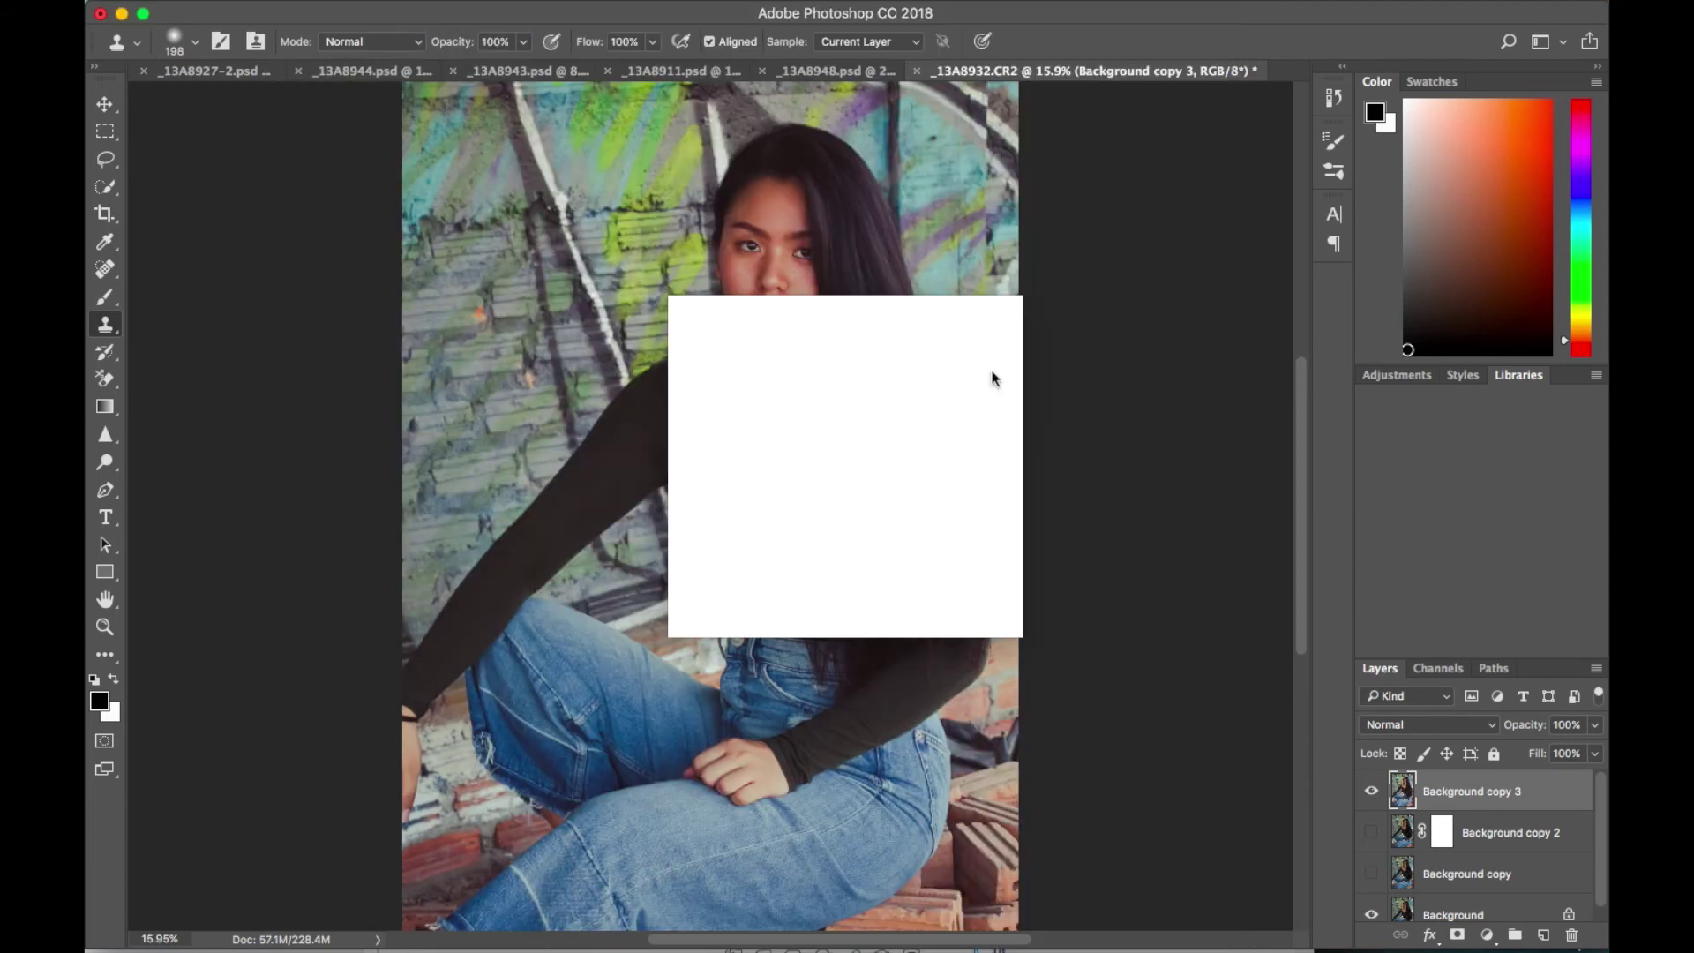
click(974, 349)
Step: Scroll through the Layers panel and switch to the Move tool
scroll(1170, 452, down, 1)
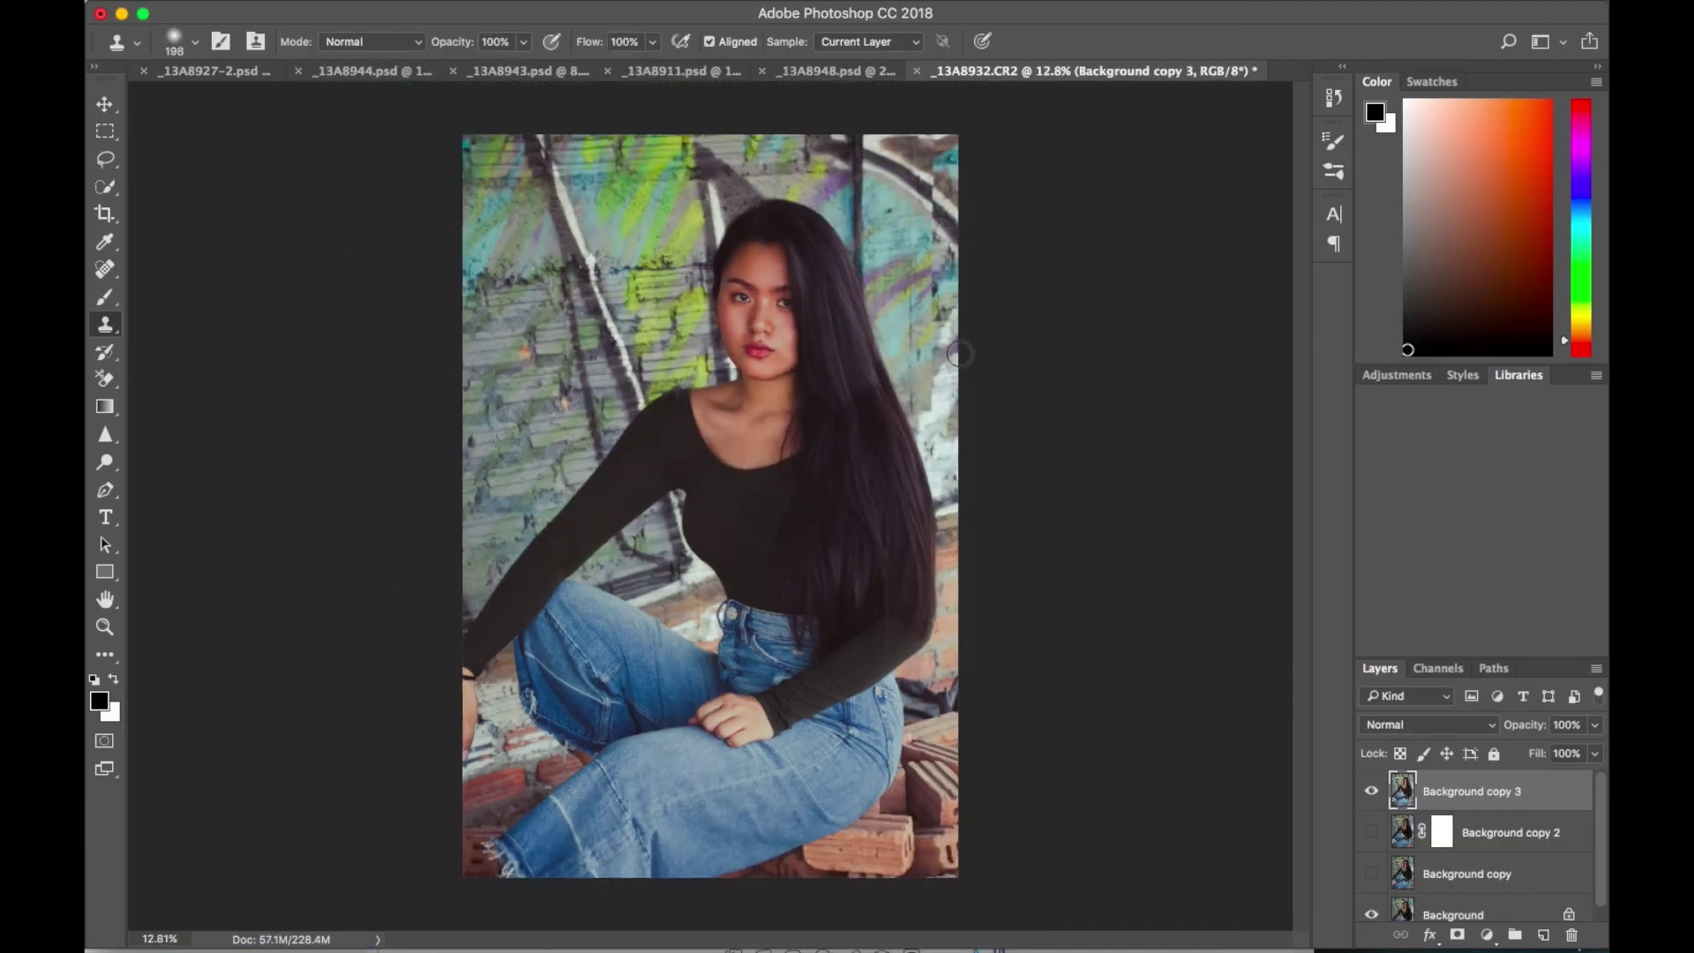
scroll(957, 352, up, 2)
scroll(1135, 560, down, 2)
key(v)
scroll(836, 447, down, 1)
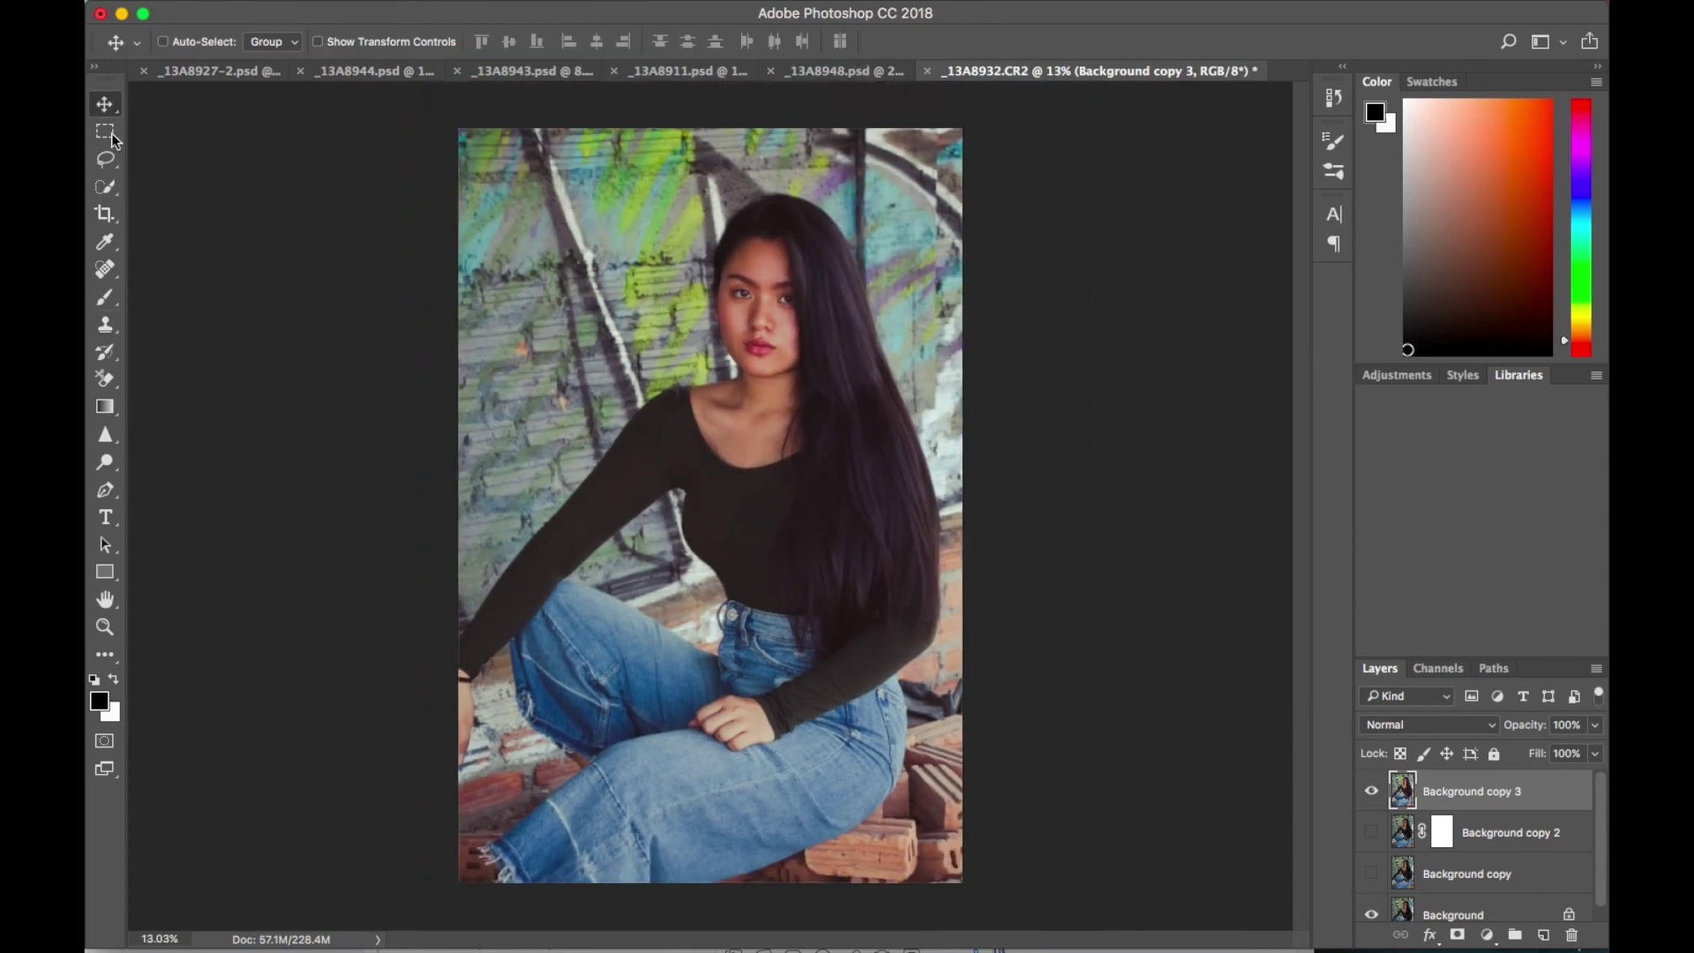
Step: Crop-extend the canvas to the right to make room for a second photo
key(c)
drag(960, 517, 1200, 517)
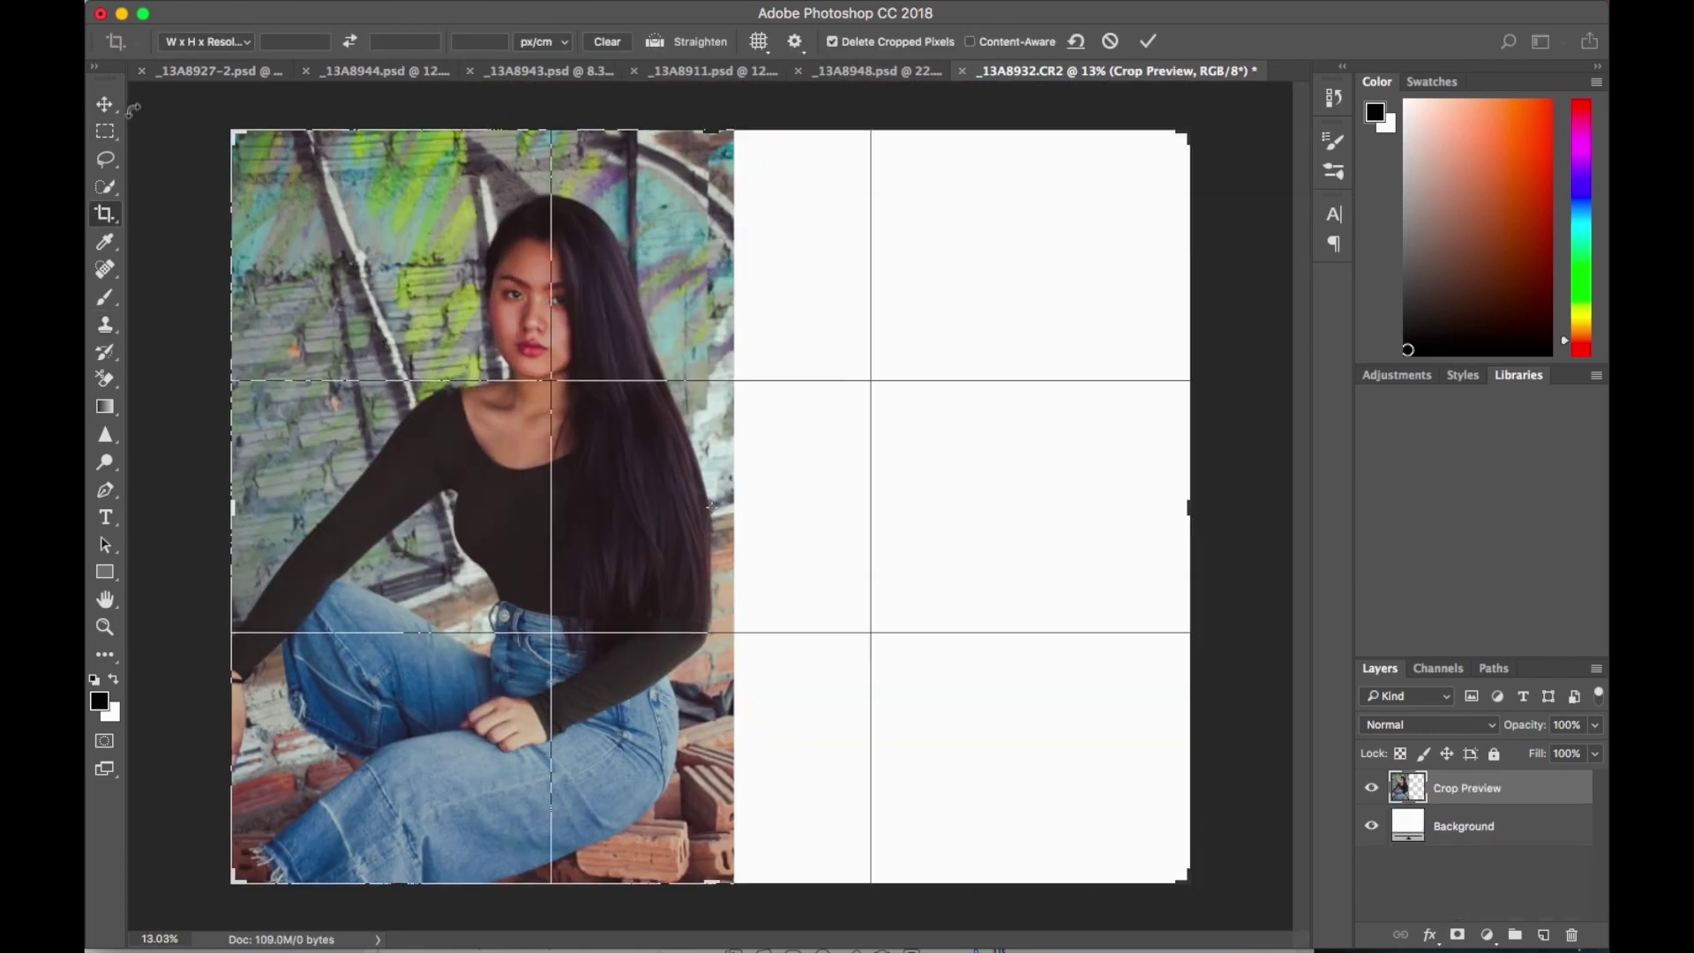
key(Return)
Step: Show Background copy 2 and move the graded photo into the right half
key(v)
click(1371, 822)
click(1500, 822)
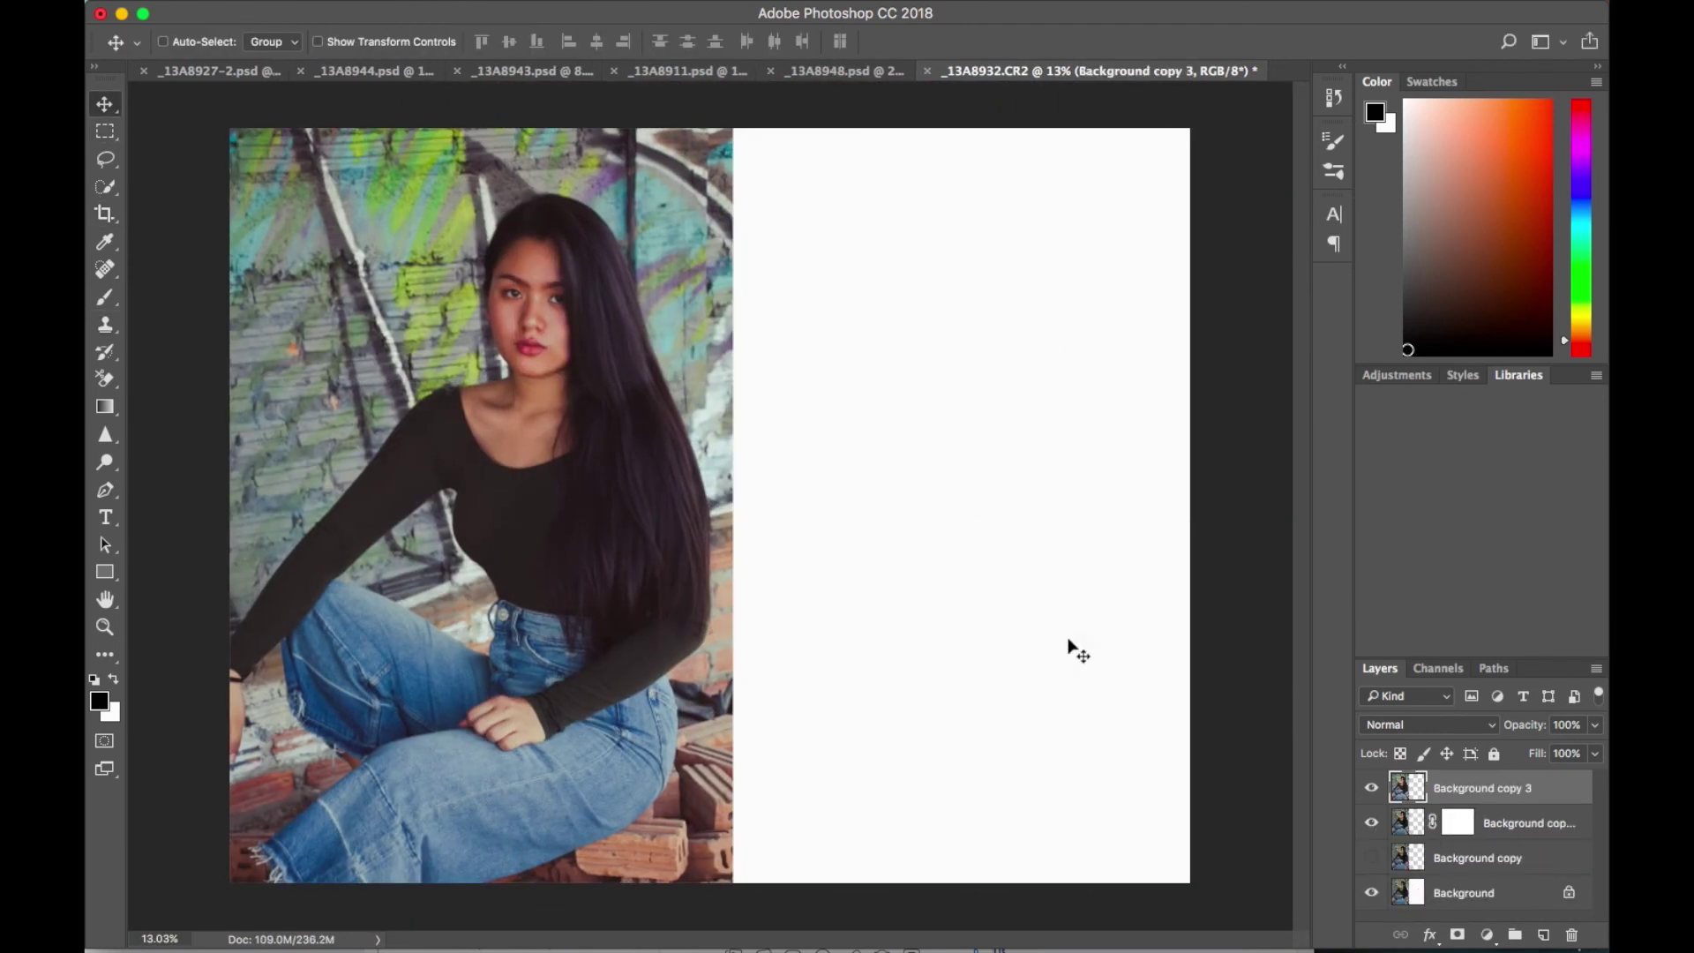
drag(1183, 684, 510, 515)
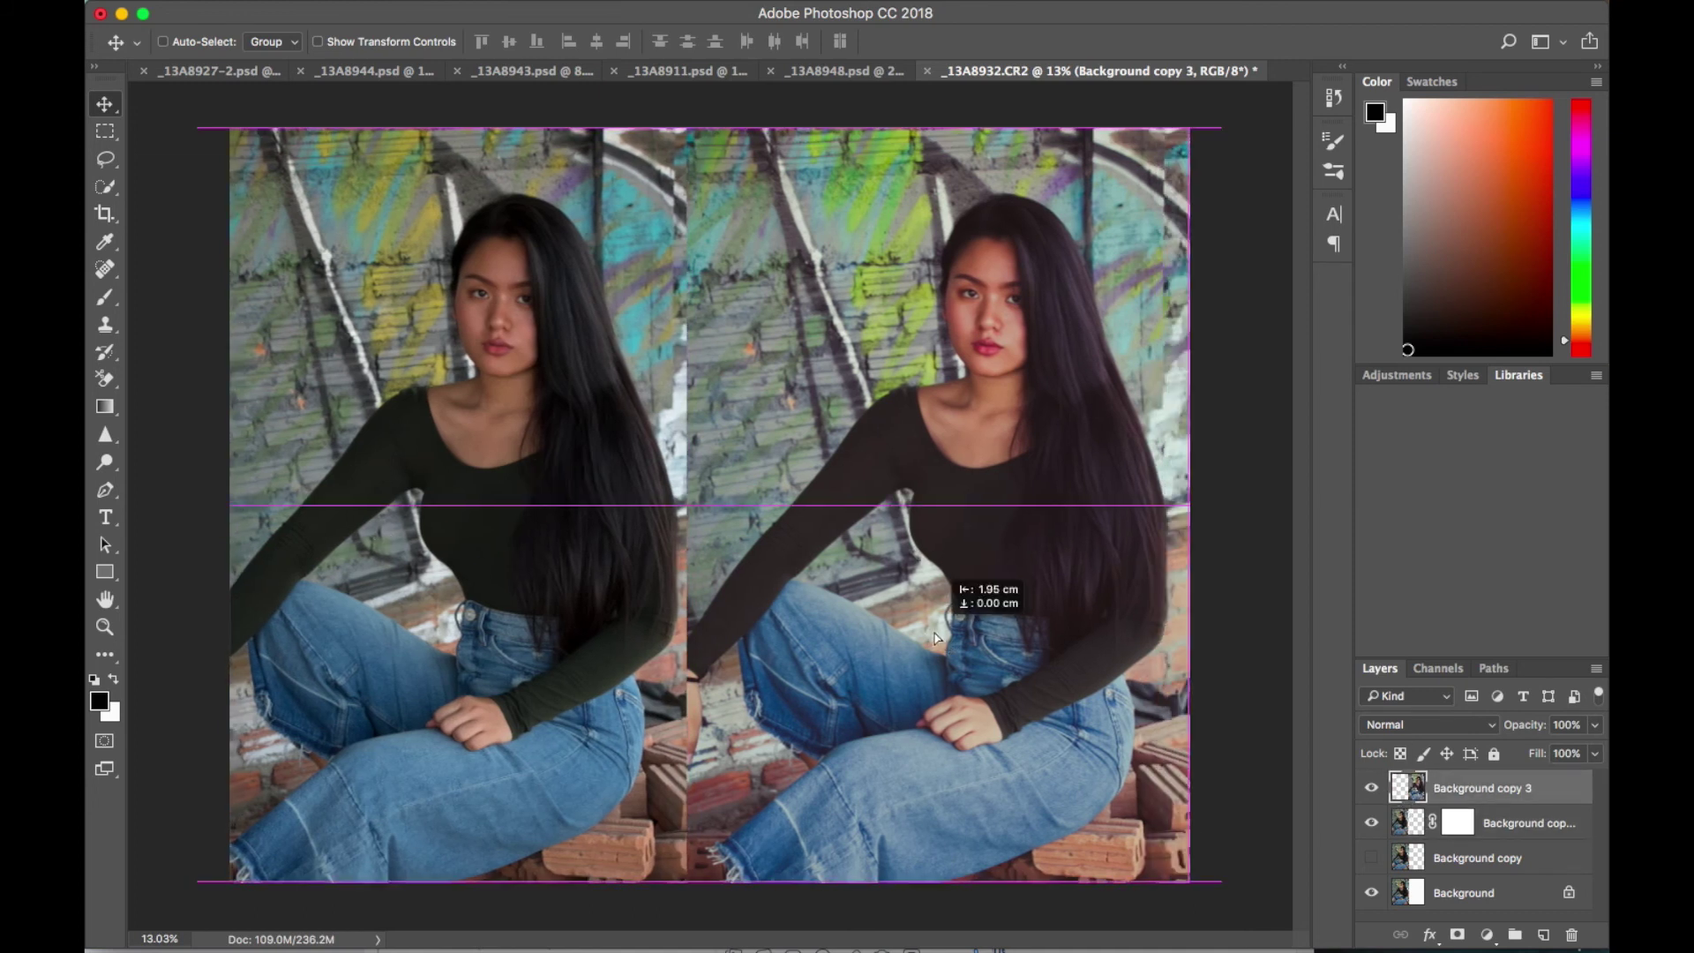
mouse_move(510, 516)
mouse_down()
mouse_move(476, 573)
mouse_move(519, 554)
mouse_up()
key(ctrl+minus)
key(ctrl+0)
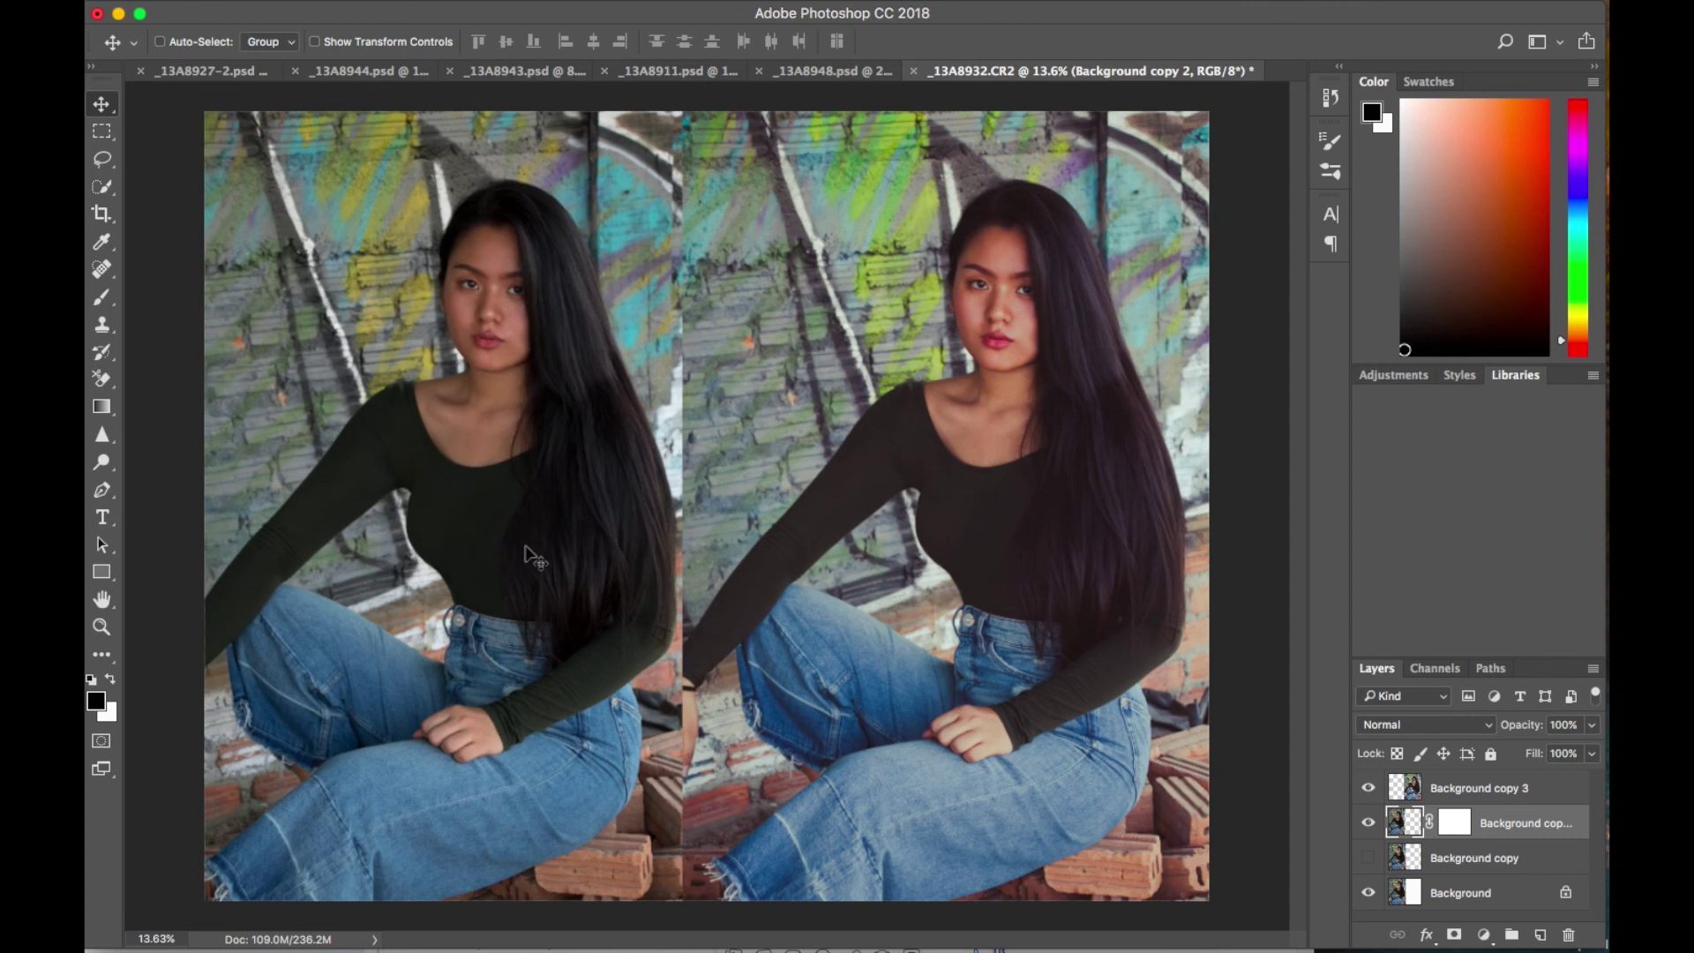
Step: Hide Background copy 2 and duplicate a layer as Background copy 4
scroll(533, 556, down, 2)
click(1367, 822)
drag(662, 503, 663, 505)
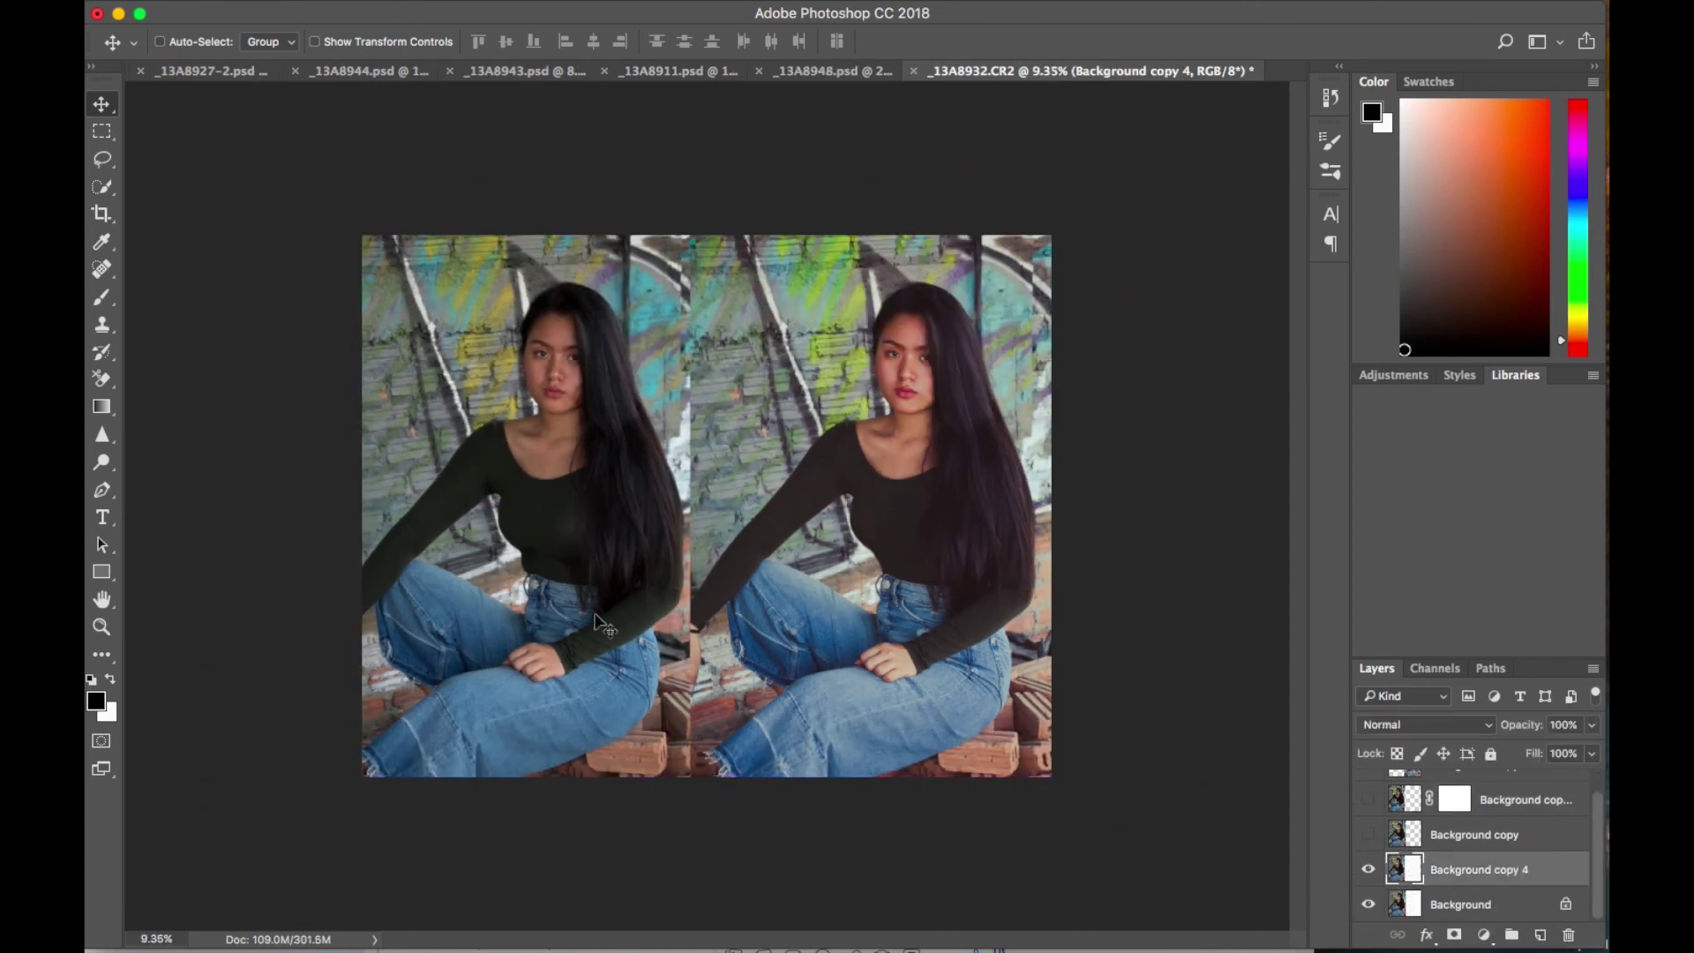